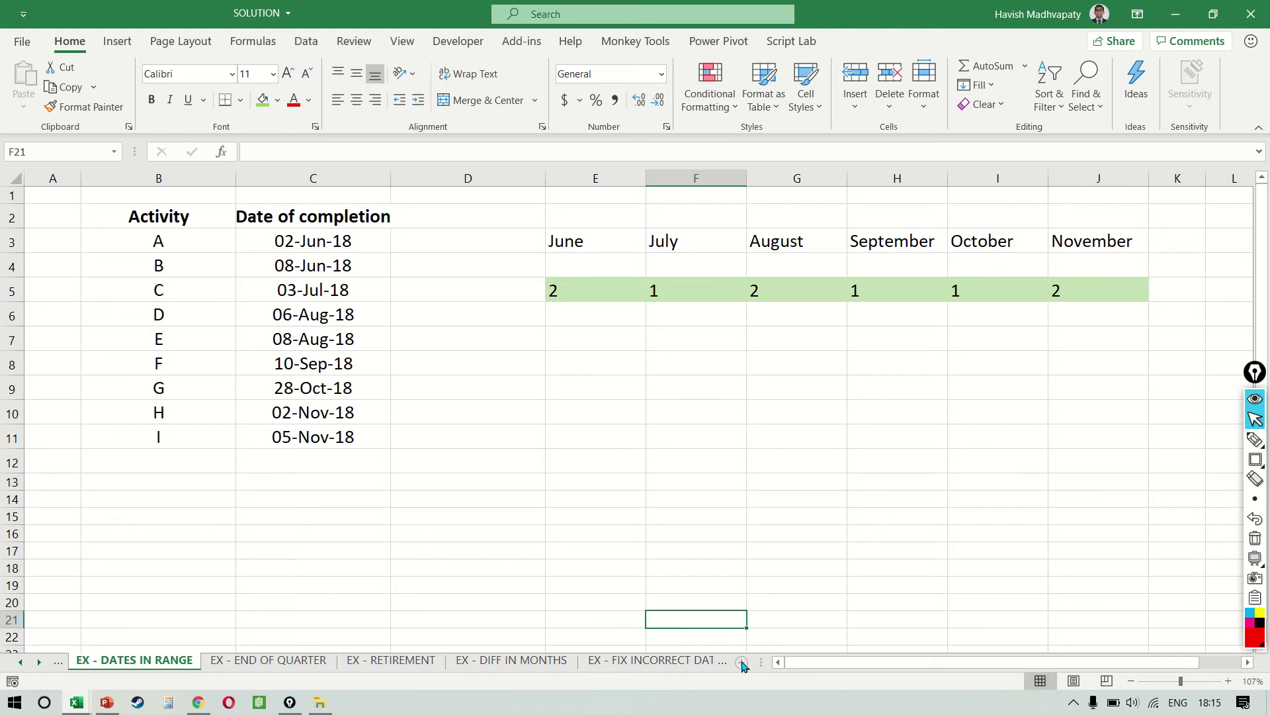
- Insert a blank sheet, name it 'EX - LIST OF DATES', and move it before EX - SCHEDULE
{"action": "left_click", "coordinate": [742, 661]}
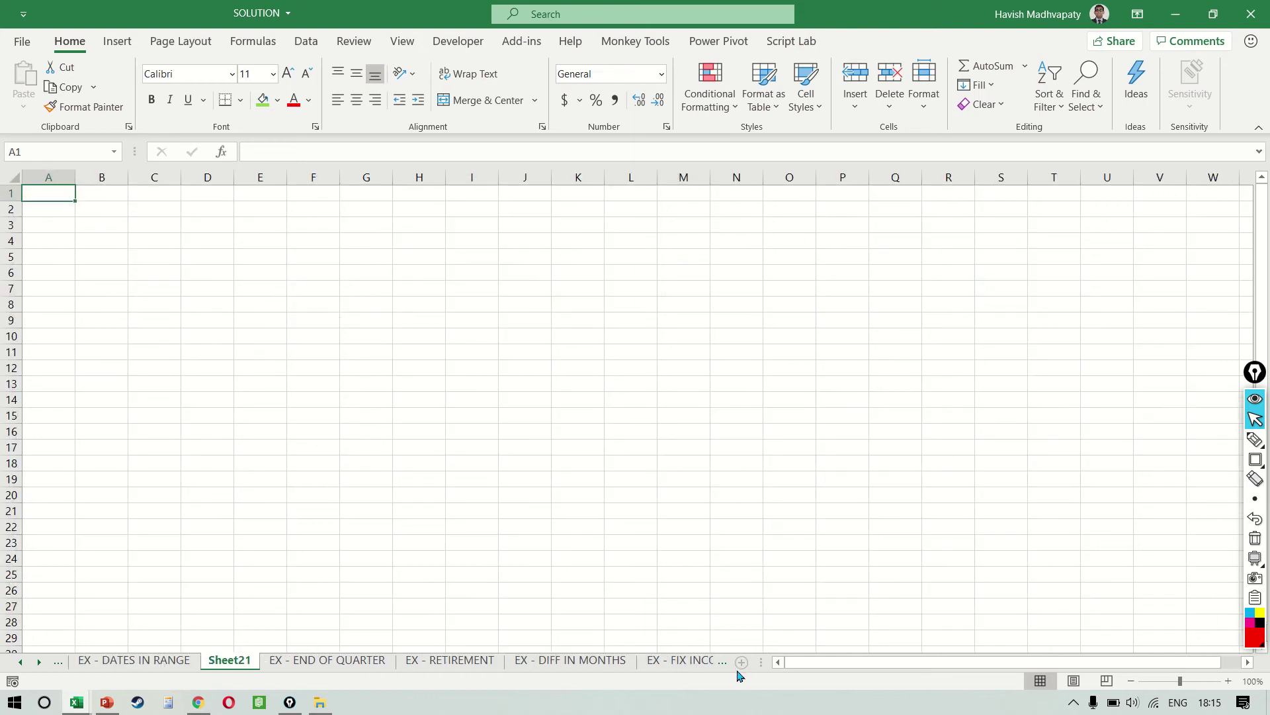
{"action": "double_click", "coordinate": [229, 661]}
{"action": "type", "text": "L"}
{"action": "key", "text": "BackSpace"}
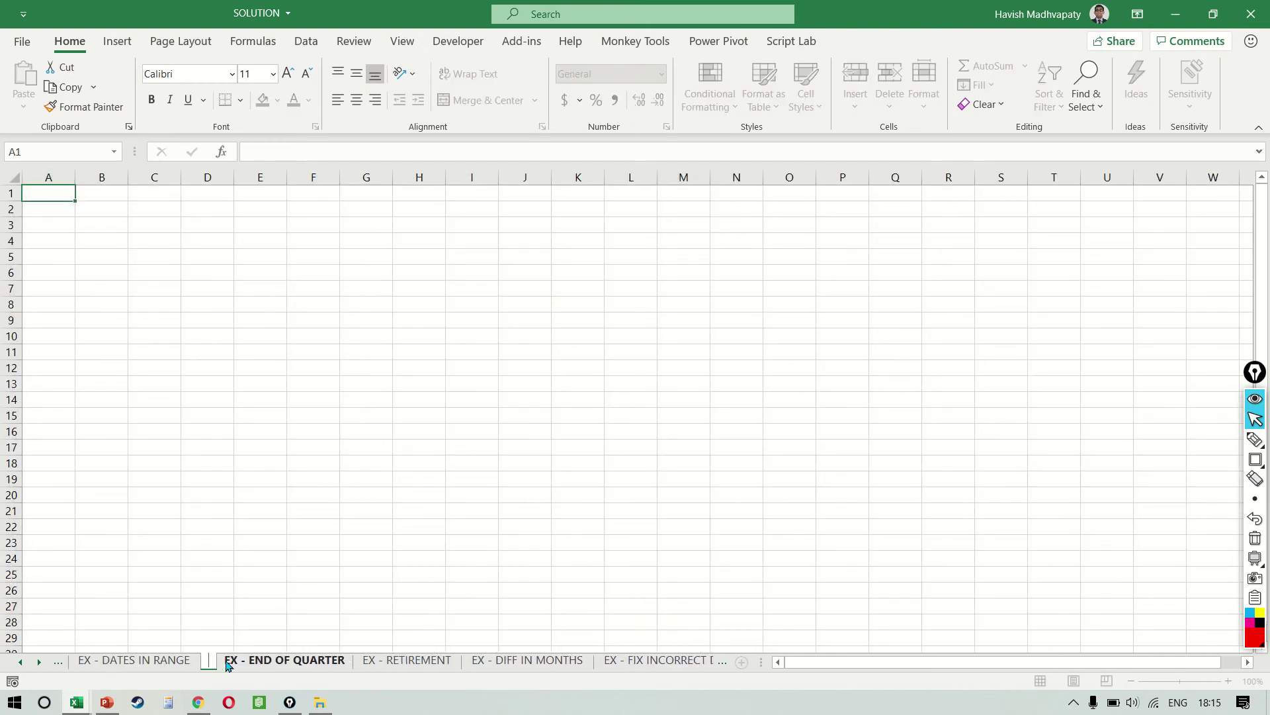
{"action": "type", "text": "EX - LIS"}
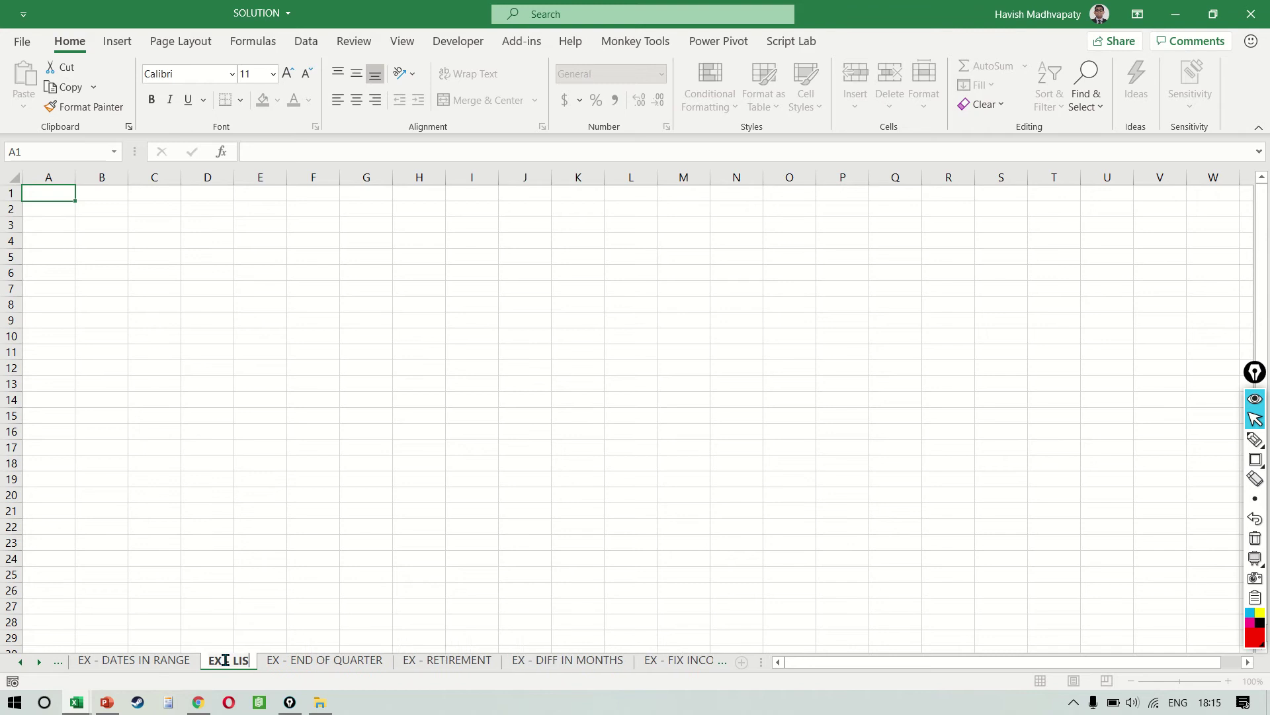
{"action": "type", "text": "T OF DATES"}
{"action": "key", "text": "Return"}
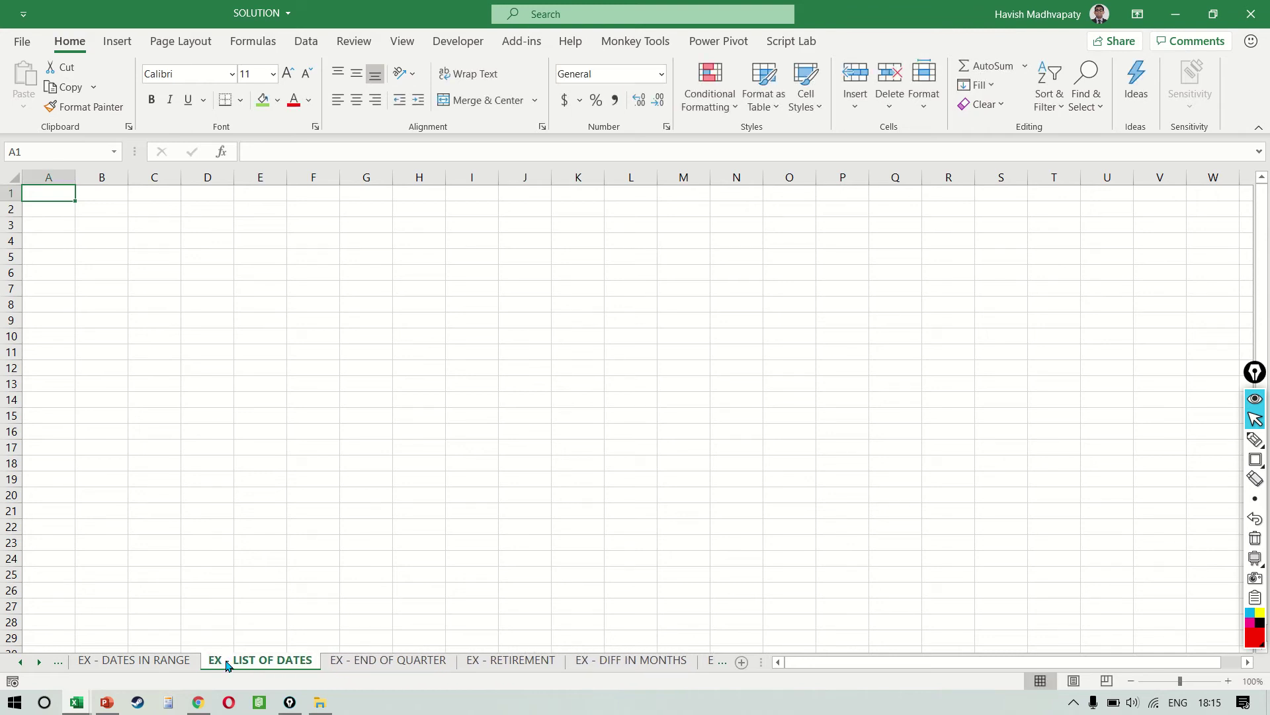
{"action": "scroll", "coordinate": [844, 657], "scroll_direction": "down", "scroll_amount": 5}
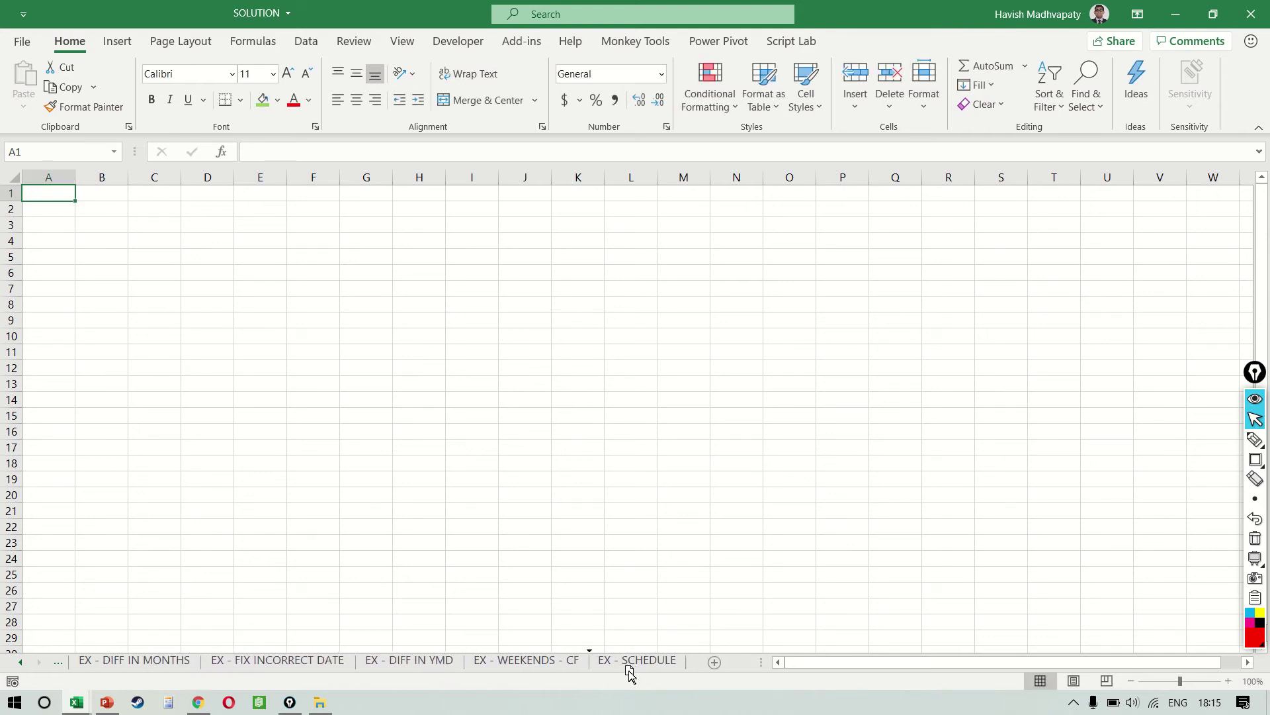
{"action": "left_click_drag", "start_coordinate": [844, 657], "coordinate": [629, 671]}
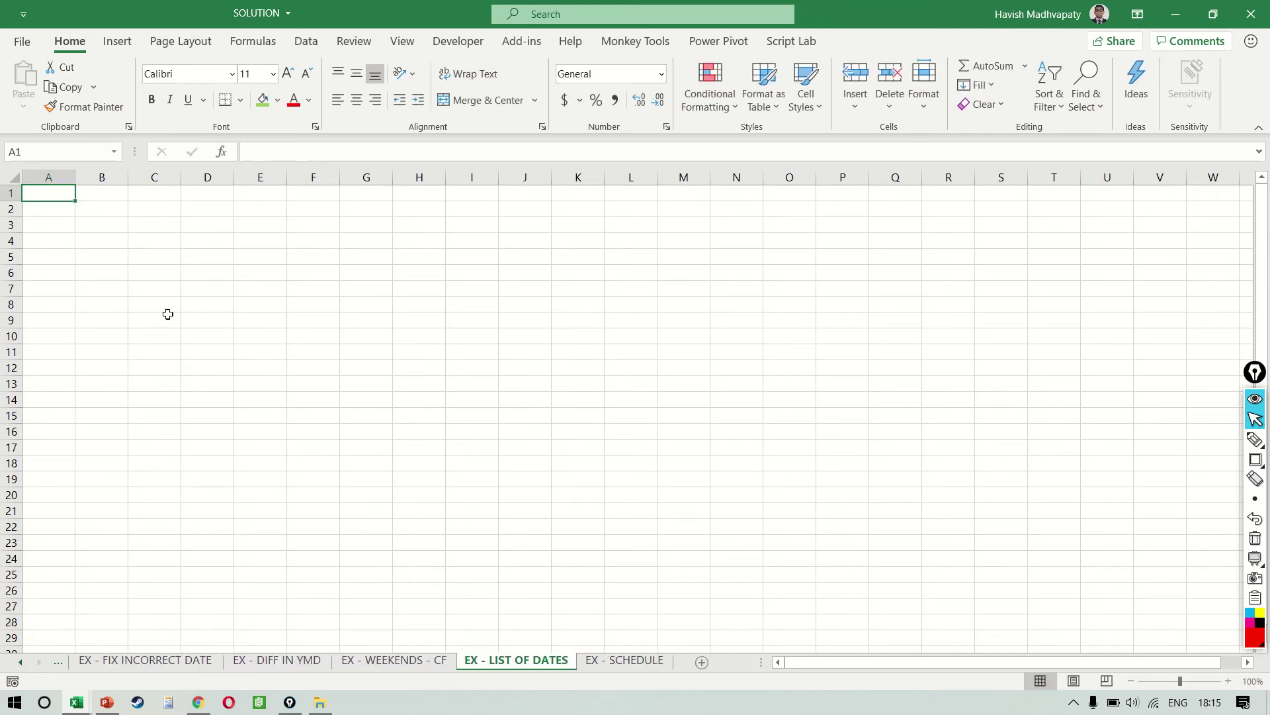
- Enter the label Start in B2 and the date 1 Jan 2020 beside it in C2
{"action": "key", "text": "Down"}
{"action": "key", "text": "Right"}
{"action": "scroll", "coordinate": [168, 315], "scroll_direction": "up", "scroll_amount": 6}
{"action": "key", "text": "ctrl+Home"}
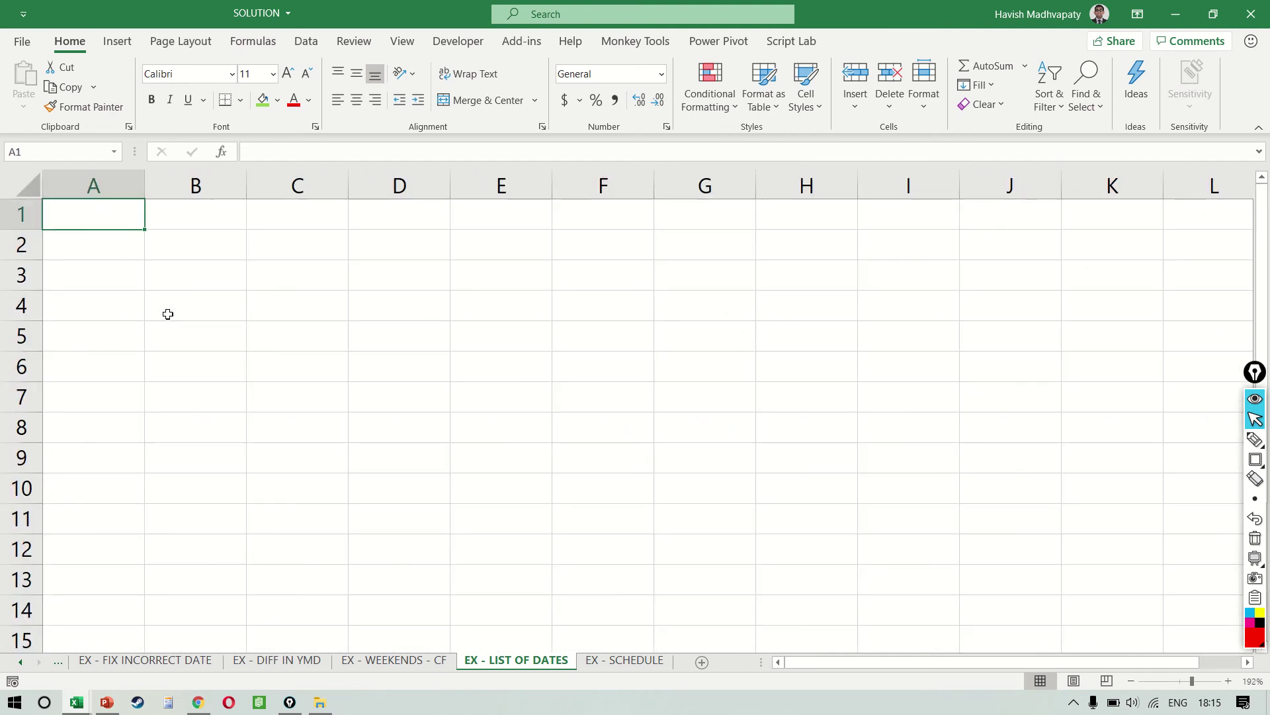
{"action": "key", "text": "Down"}
{"action": "key", "text": "Right"}
{"action": "type", "text": "sTART"}
{"action": "key", "text": "Return"}
{"action": "key", "text": "Up"}
{"action": "key", "text": "Right"}
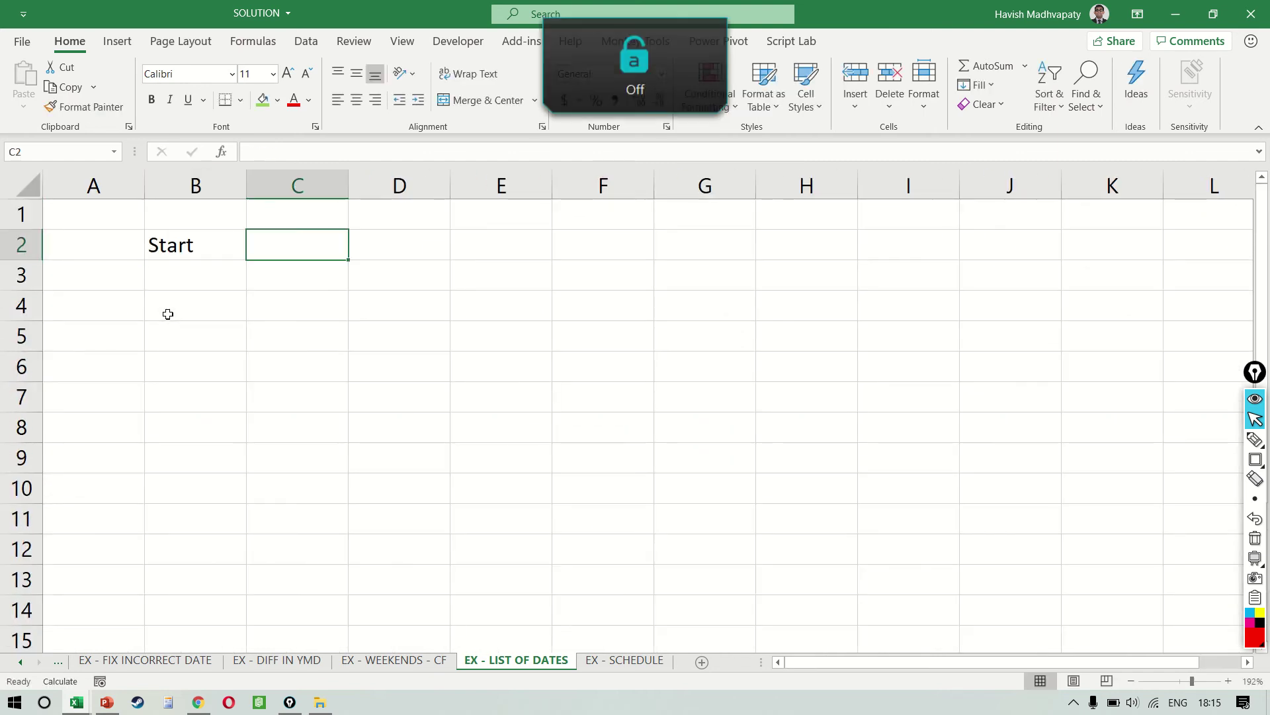
{"action": "type", "text": "1 jan2"}
{"action": "key", "text": "BackSpace"}
{"action": "type", "text": "2020"}
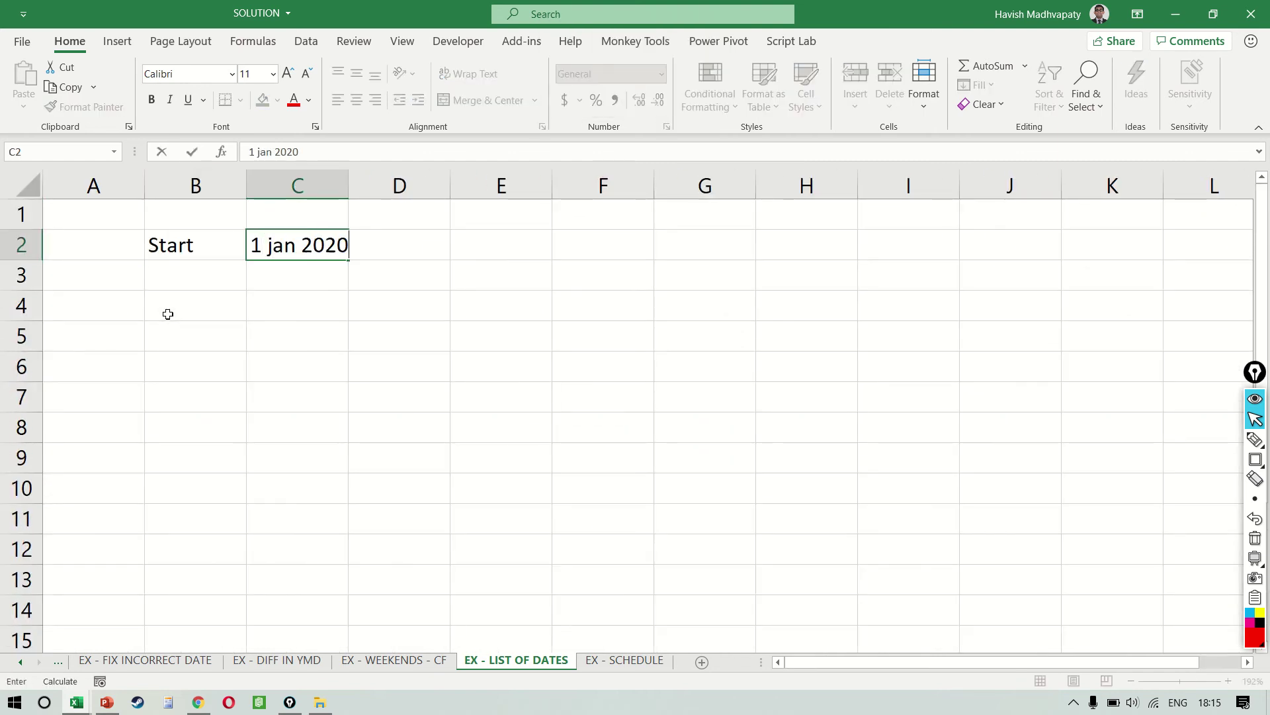
{"action": "key", "text": "Return"}
- Enter the label Duration in B3, fixing its capitalisation
{"action": "key", "text": "Left"}
{"action": "type", "text": "d"}
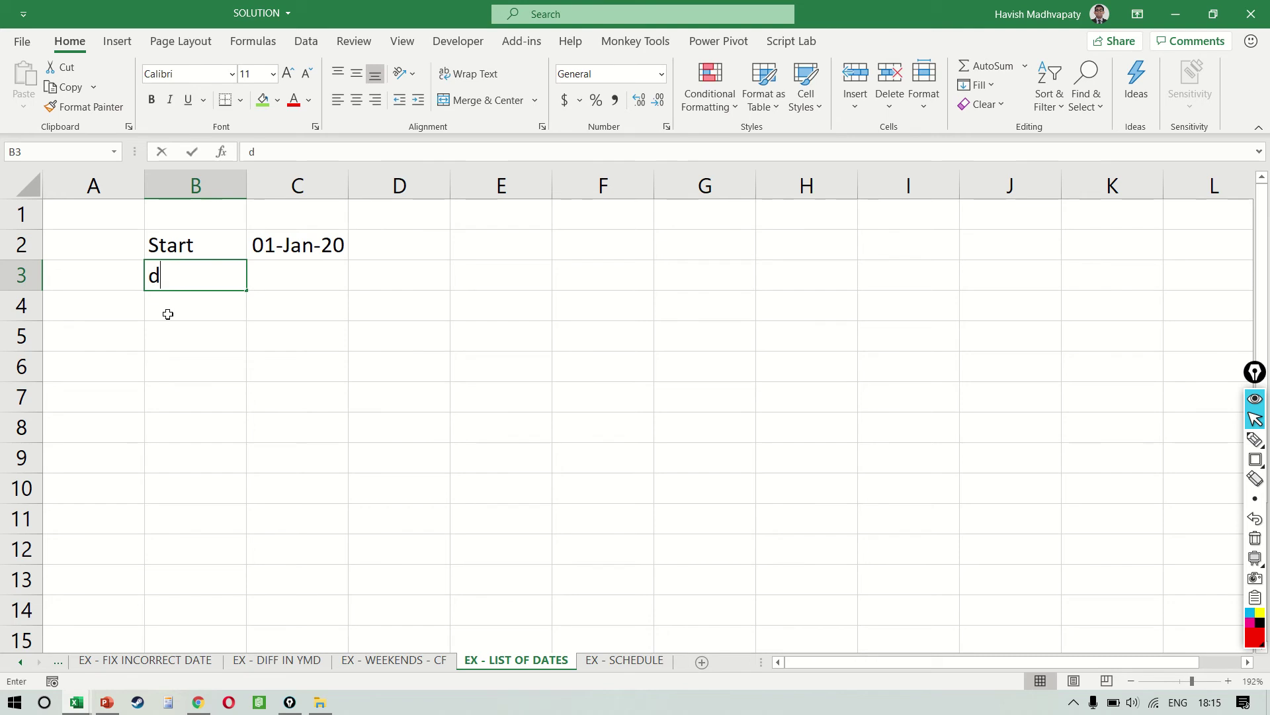
{"action": "type", "text": "uration"}
{"action": "key", "text": "Return"}
{"action": "key", "text": "Up"}
{"action": "key", "text": "F2"}
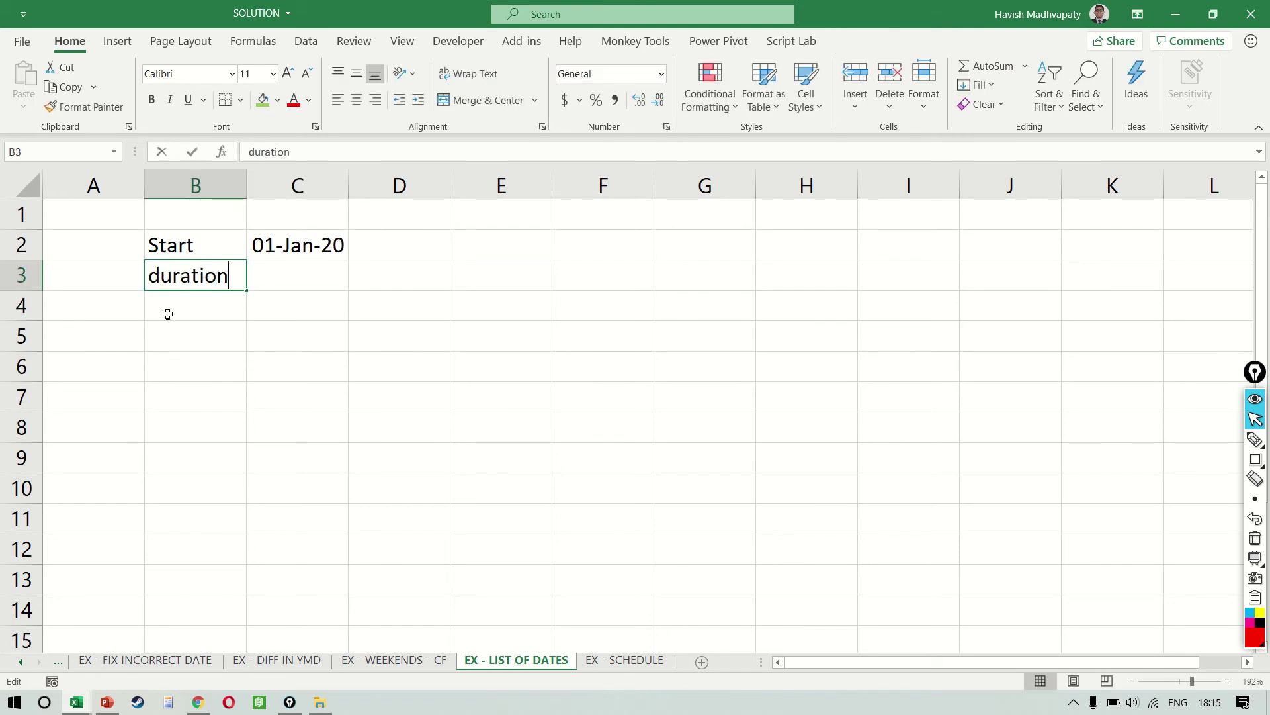
{"action": "key", "text": "Home"}
{"action": "key", "text": "End"}
{"action": "key", "text": "BackSpace"}
{"action": "type", "text": "D"}
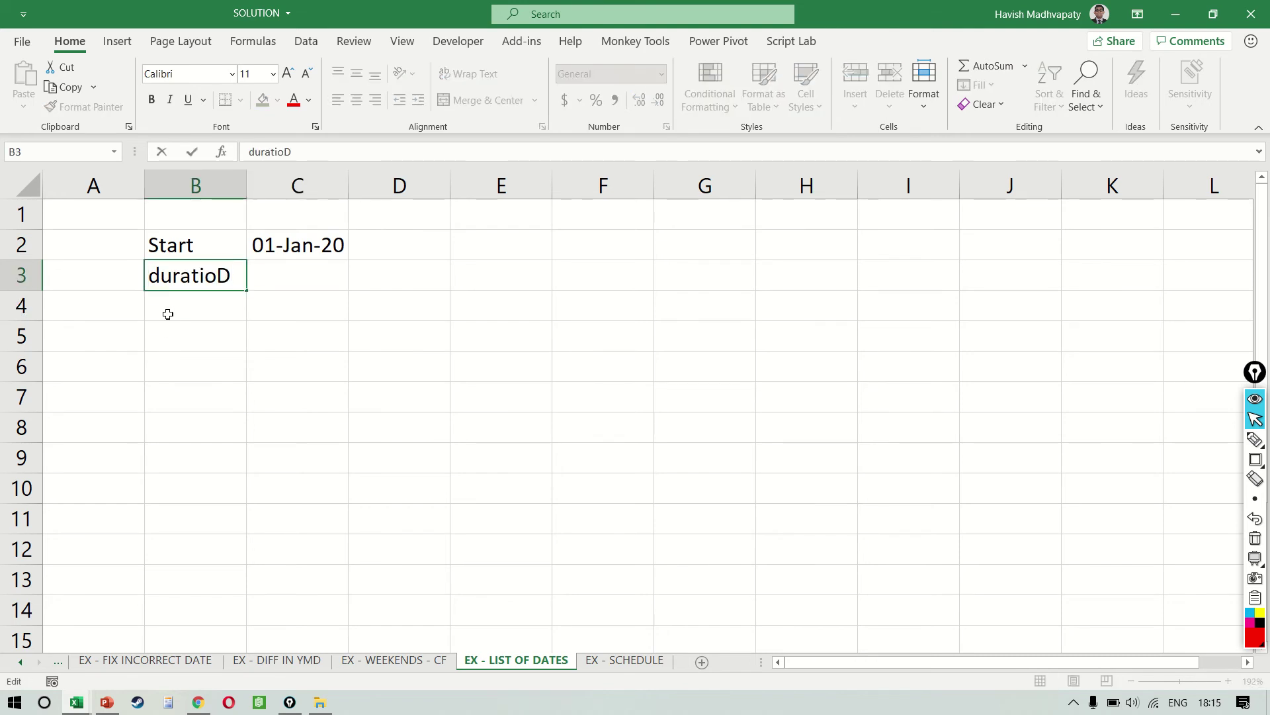
{"action": "key", "text": "BackSpace"}
{"action": "type", "text": "n"}
{"action": "key", "text": "Home"}
{"action": "key", "text": "Delete"}
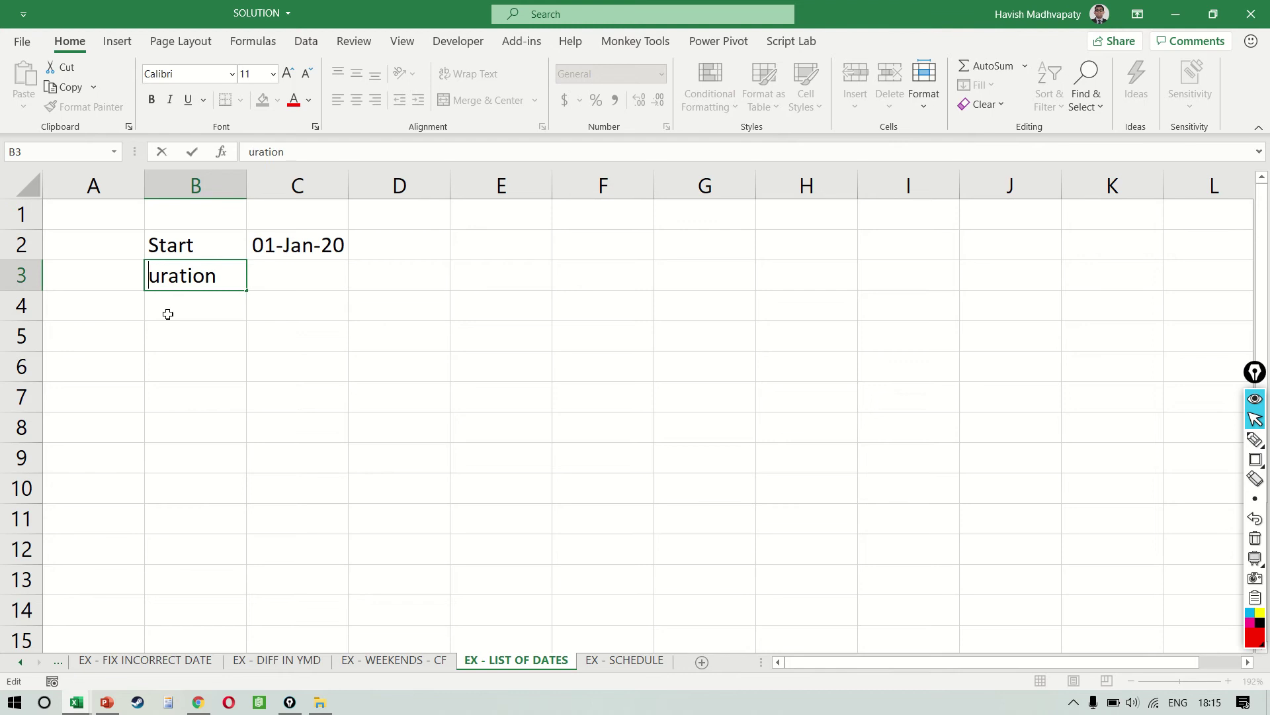
{"action": "type", "text": "D"}
{"action": "key", "text": "Return"}
- Enter the duration value 15 in C3
{"action": "key", "text": "Up"}
{"action": "key", "text": "Right"}
{"action": "type", "text": "15"}
{"action": "key", "text": "Return"}
{"action": "key", "text": "Right"}
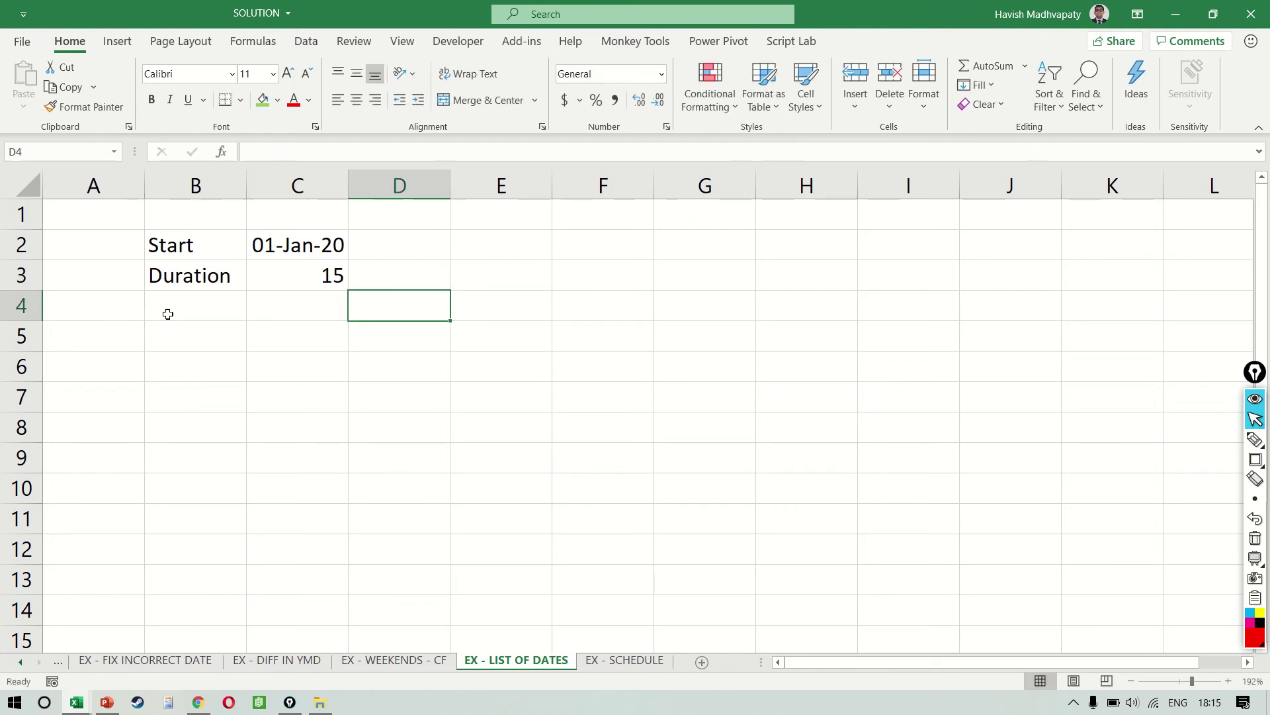
{"action": "key", "text": "Up"}
{"action": "key", "text": "Up"}
{"action": "key", "text": "Right"}
{"action": "key", "text": "Right"}
- Enter =SEQUENCE(C3,1,C2,1) in F2 so 15 day values spill down column F
{"action": "type", "text": "="}
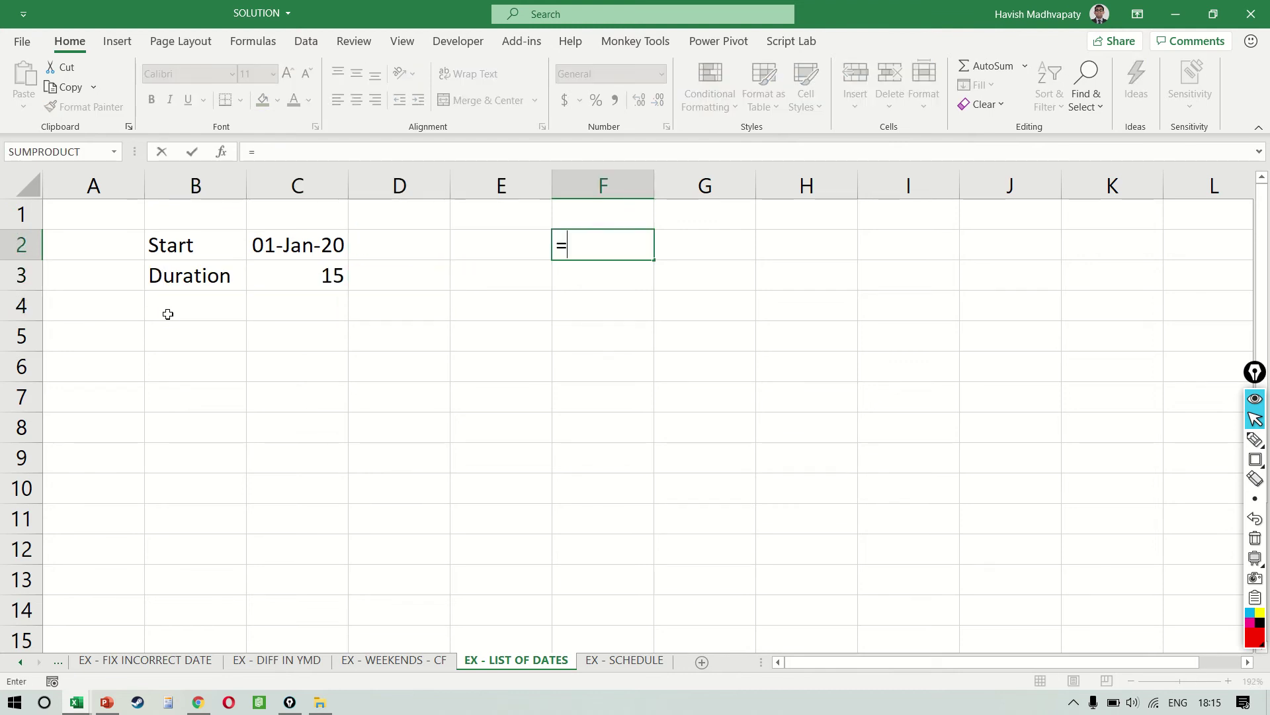
{"action": "type", "text": "se"}
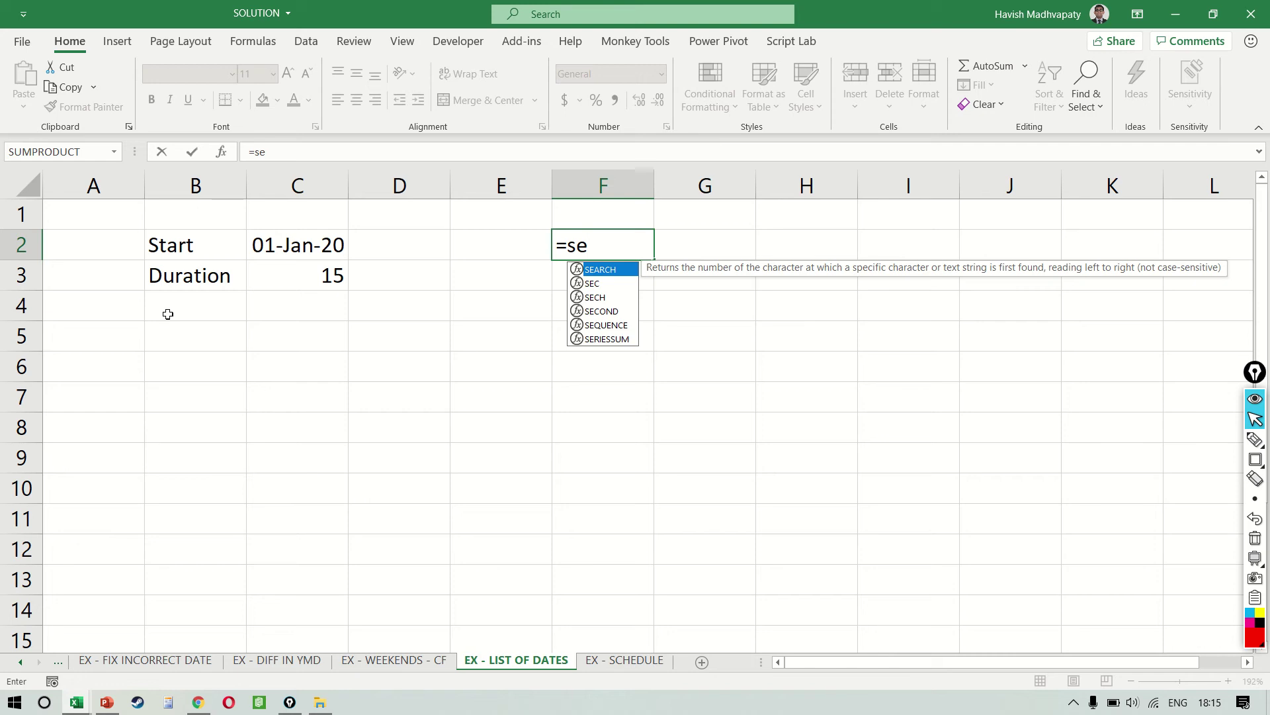
{"action": "key", "text": "Down"}
{"action": "key", "text": "Down"}
{"action": "key", "text": "Down"}
{"action": "key", "text": "Tab"}
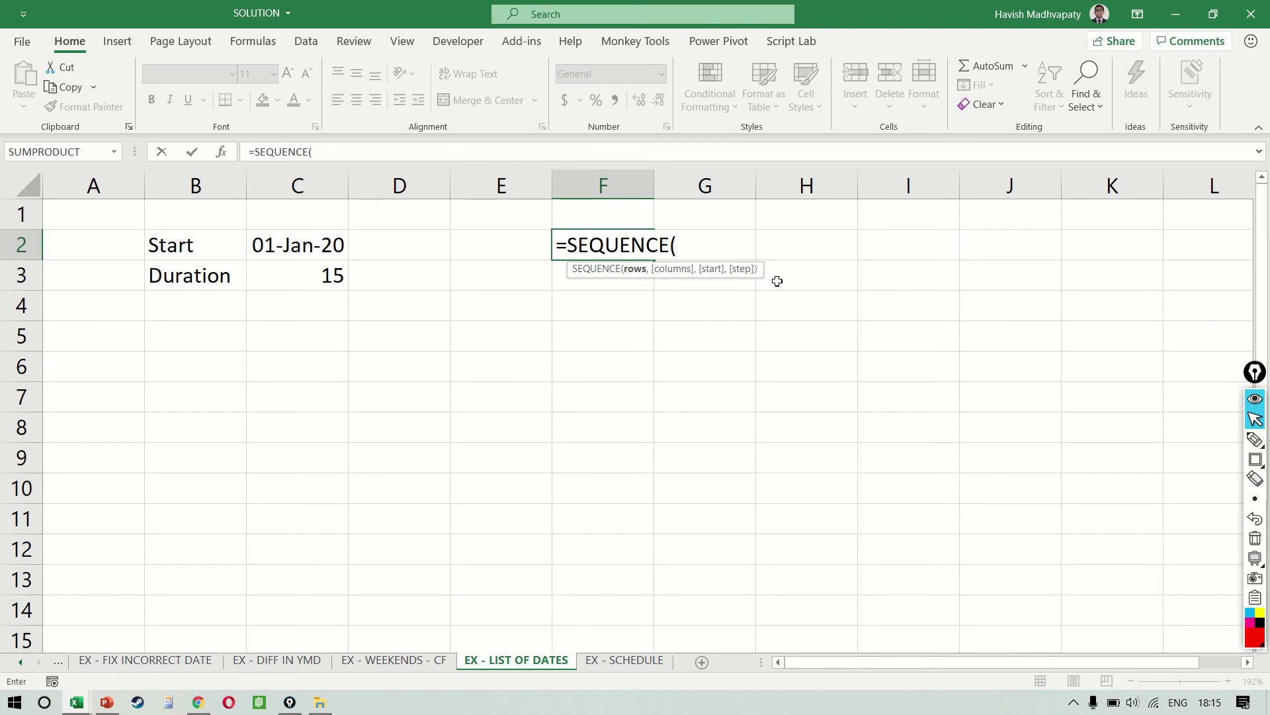
{"action": "left_click", "coordinate": [313, 283]}
{"action": "type", "text": ","}
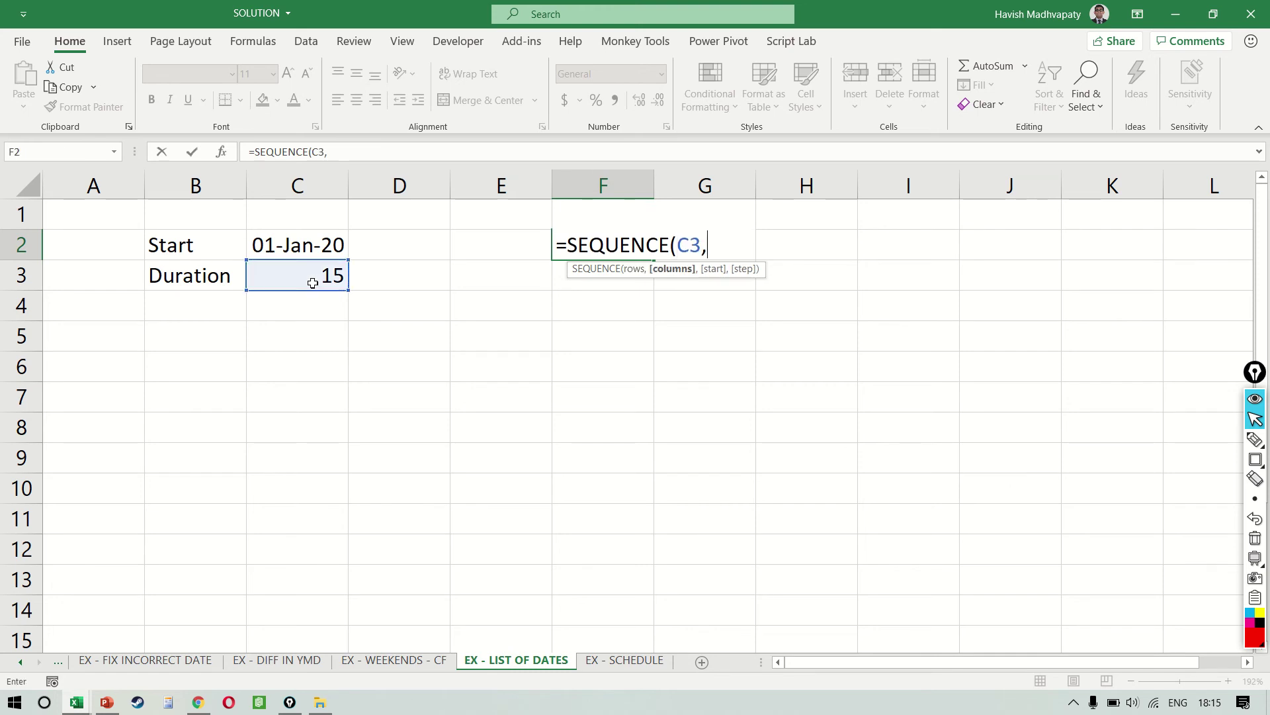
{"action": "type", "text": "1,"}
{"action": "left_click", "coordinate": [309, 246]}
{"action": "type", "text": ",1"}
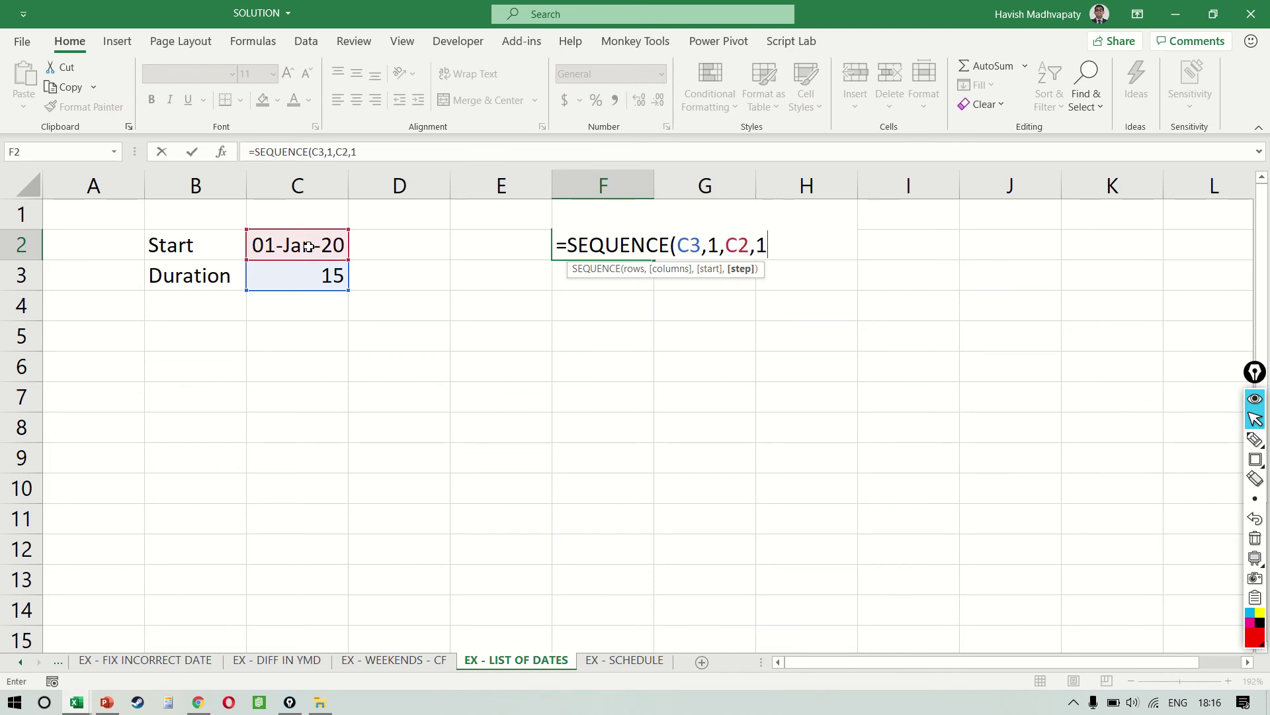
{"action": "type", "text": ")"}
{"action": "key", "text": "Return"}
{"action": "key", "text": "Up"}
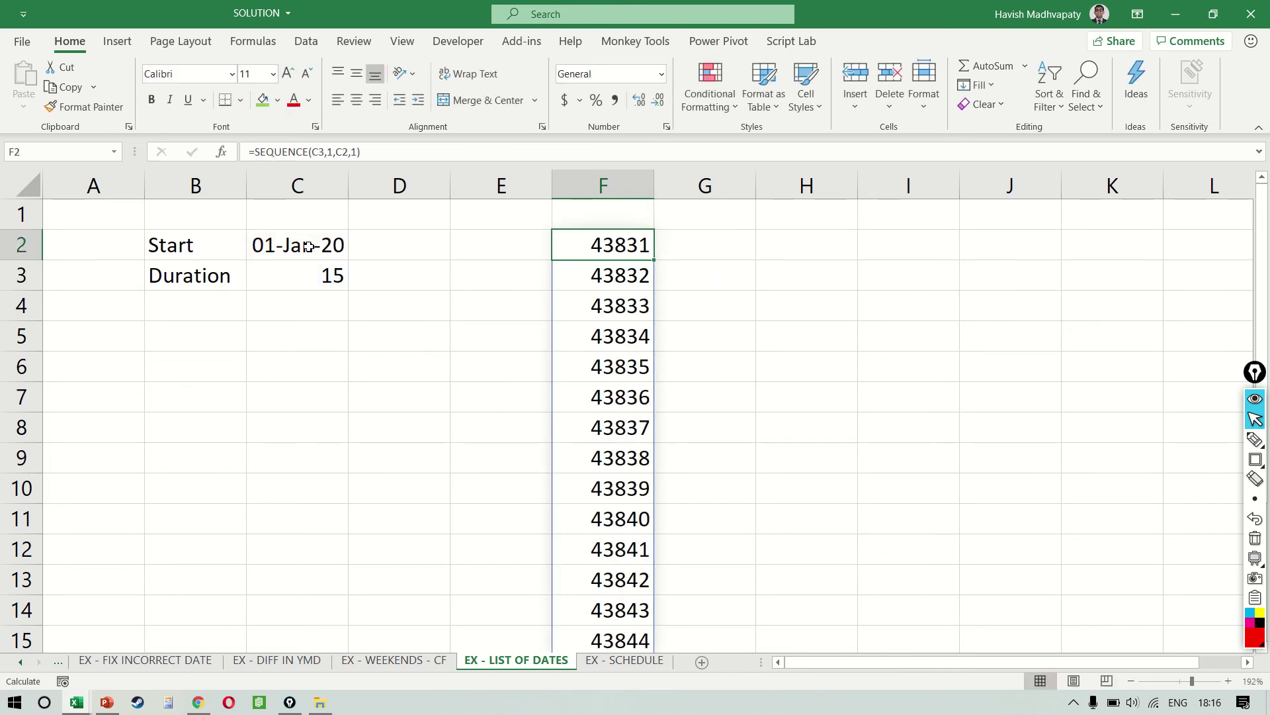
{"action": "key", "text": "ctrl+shift+Down"}
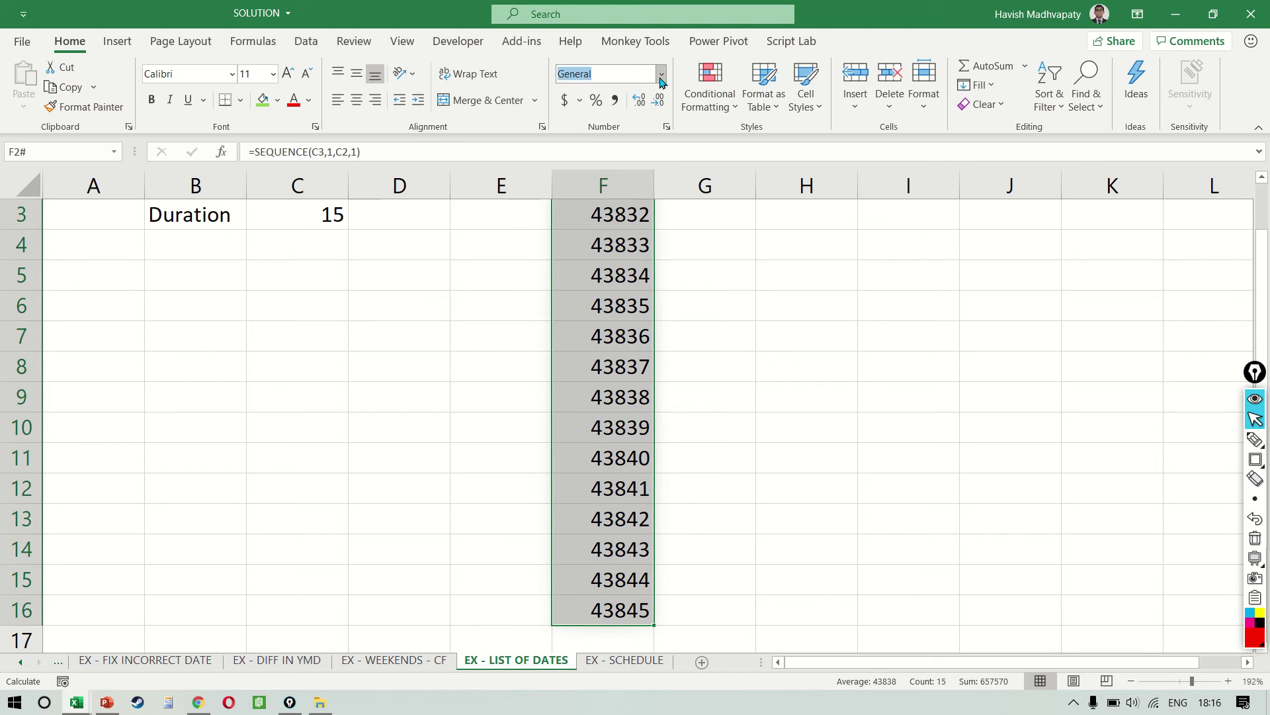
- Format the spilled values in column F as short dates
{"action": "left_click", "coordinate": [662, 77]}
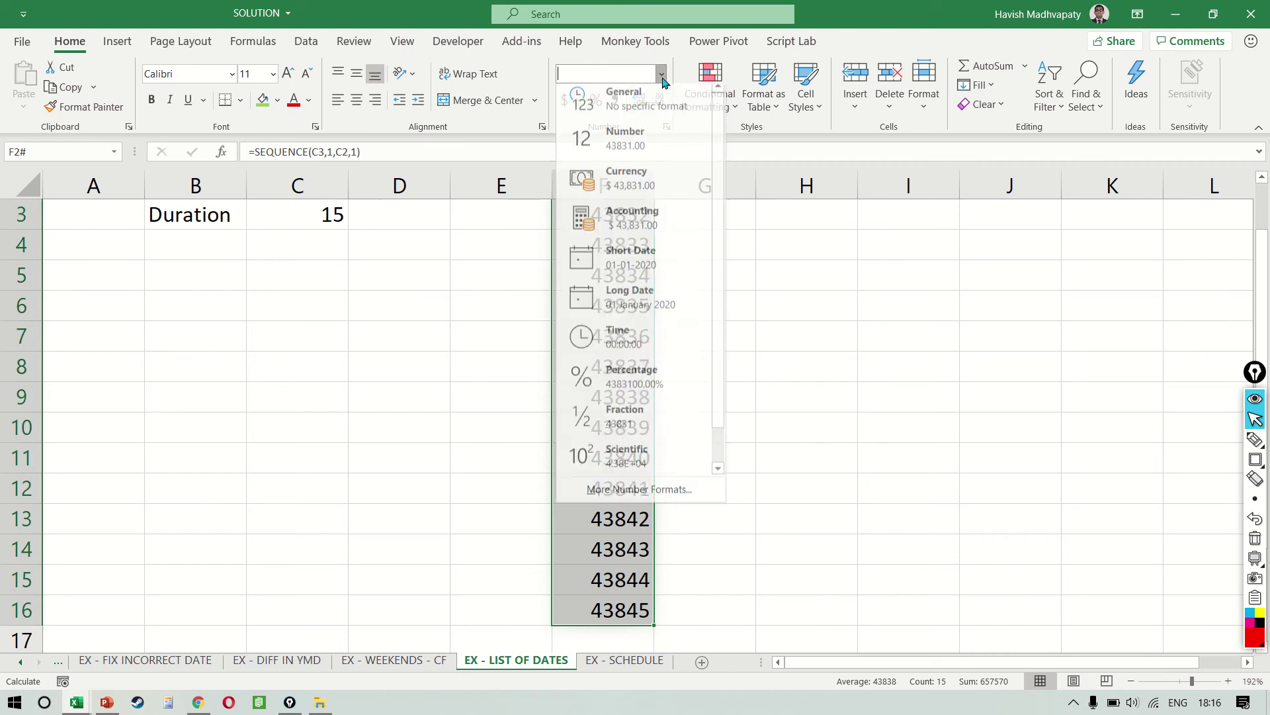
{"action": "left_click", "coordinate": [659, 258]}
{"action": "scroll", "coordinate": [659, 258], "scroll_direction": "down", "scroll_amount": 2}
{"action": "key", "text": "shift+BackSpace"}
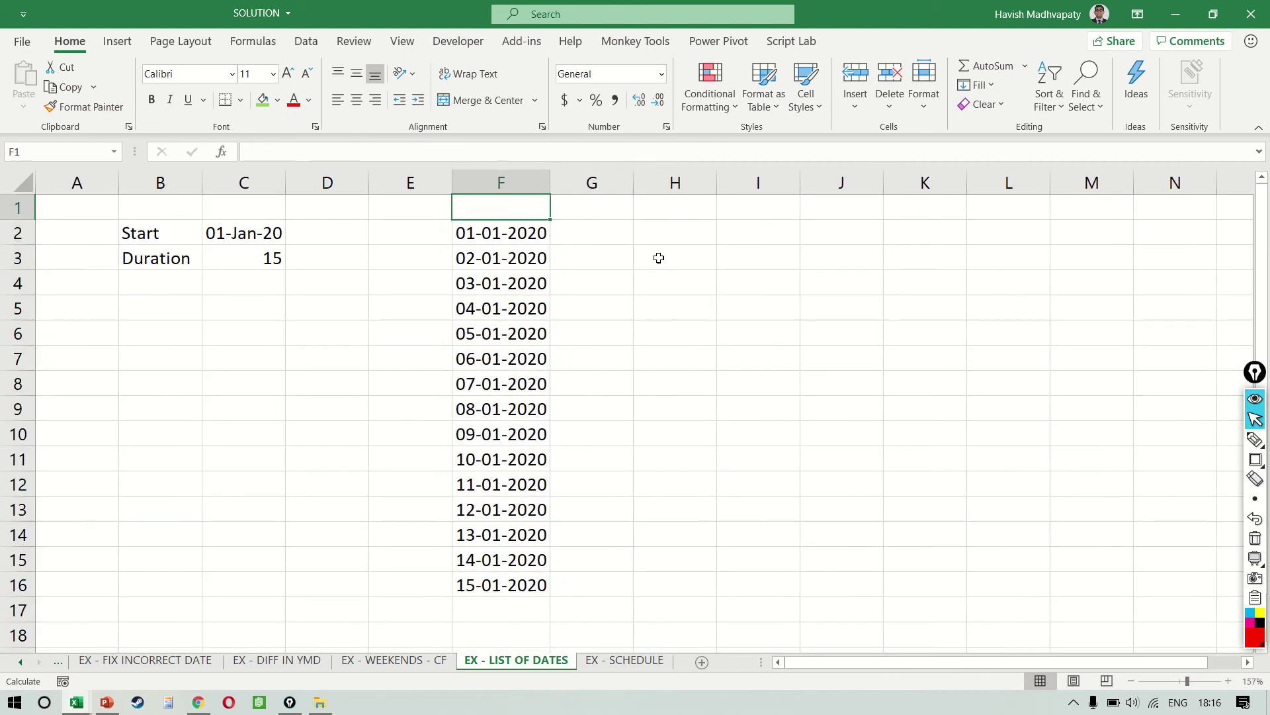
{"action": "key", "text": "ctrl+shift+Down"}
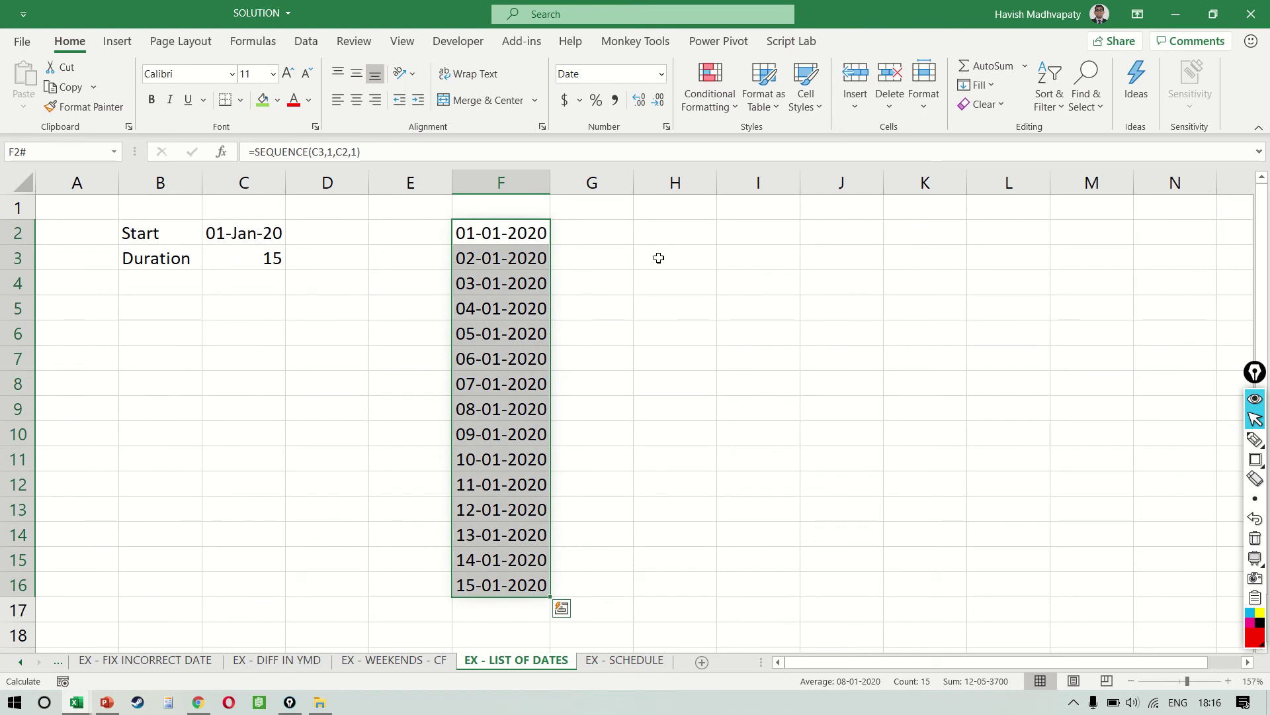
- Test the list by changing the duration in C3 to 10, then 5, then back to 15
{"action": "key", "text": "Right"}
{"action": "key", "text": "Left"}
{"action": "key", "text": "Left"}
{"action": "key", "text": "Left"}
{"action": "key", "text": "Left"}
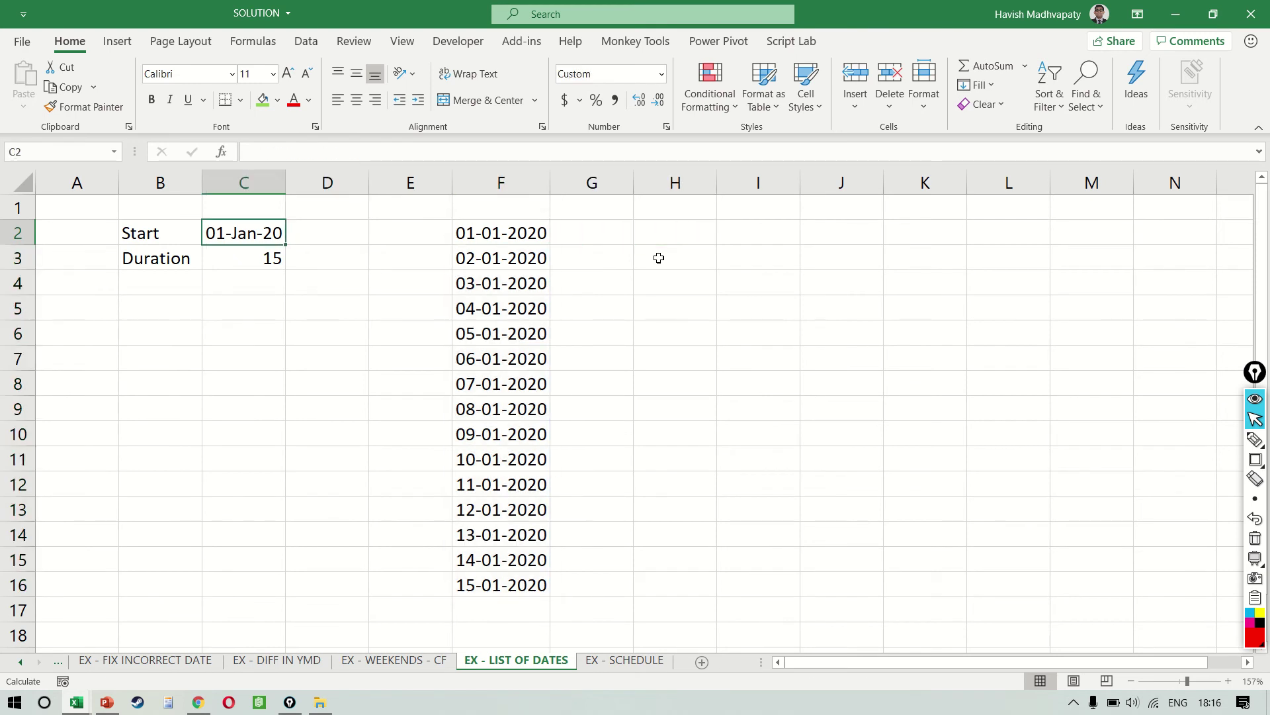
{"action": "key", "text": "Down"}
{"action": "type", "text": "10"}
{"action": "key", "text": "Return"}
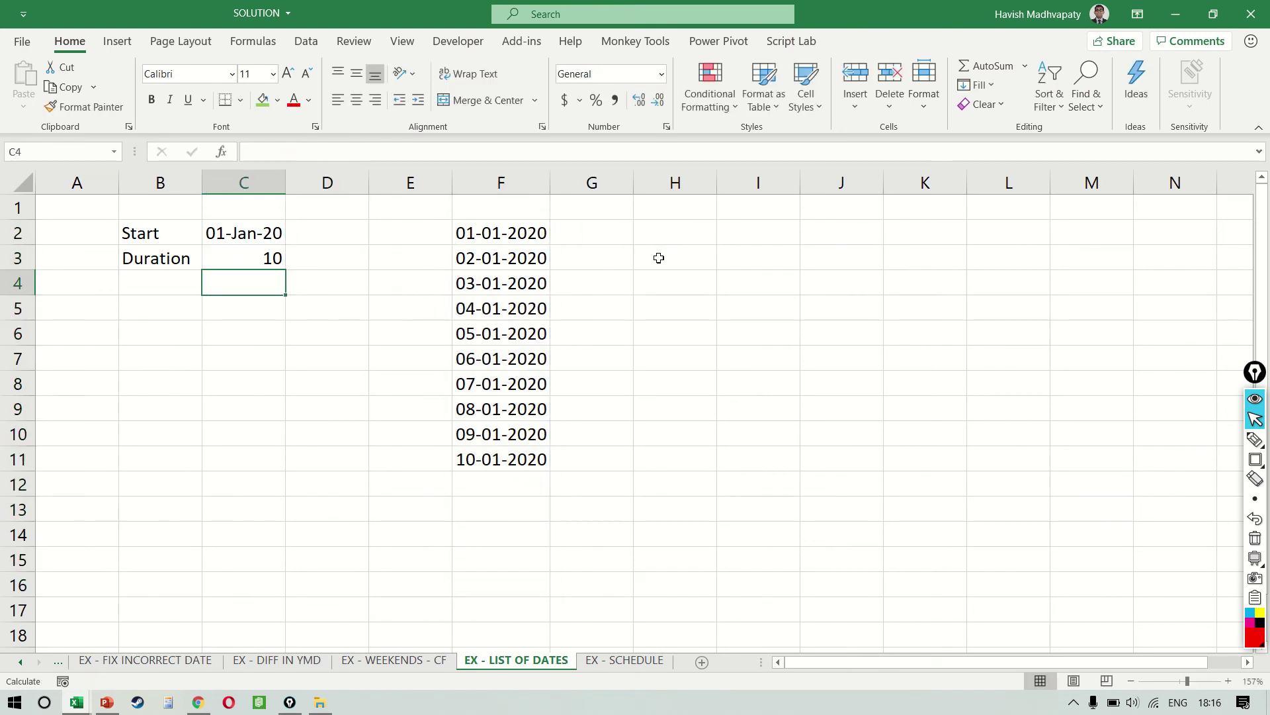
{"action": "key", "text": "Up"}
{"action": "type", "text": "5"}
{"action": "key", "text": "Return"}
{"action": "key", "text": "Up"}
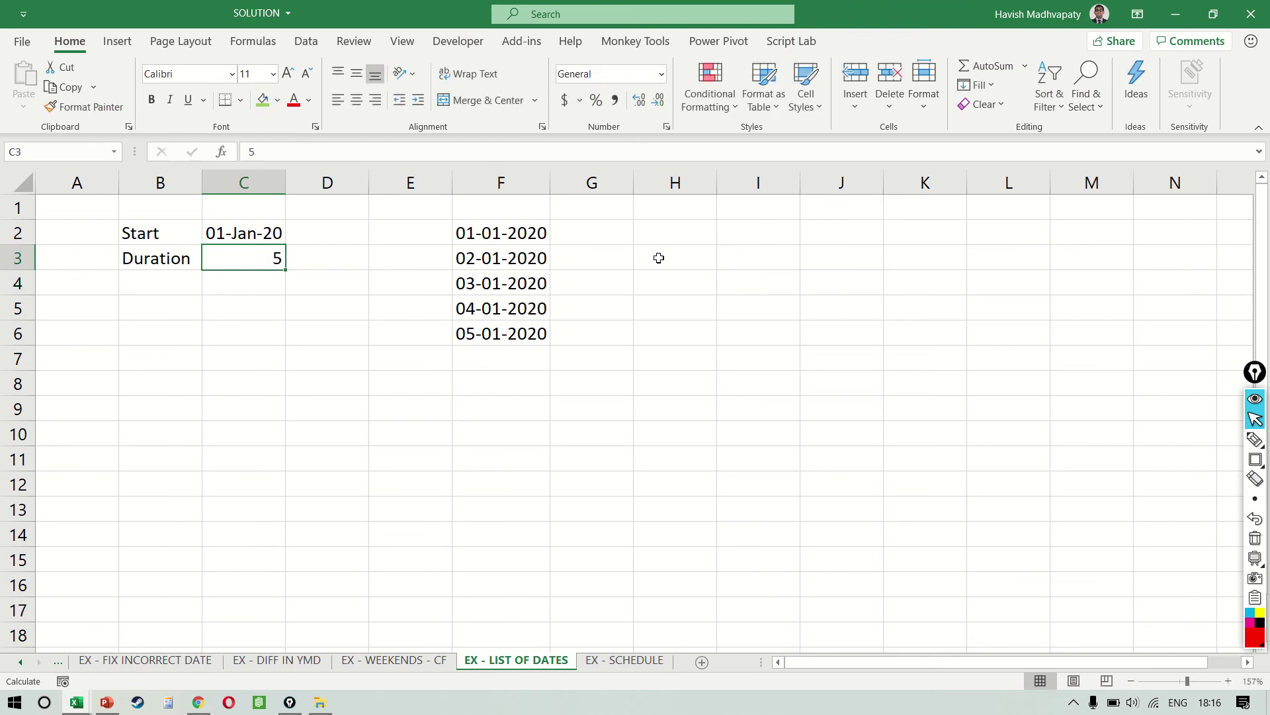
{"action": "type", "text": "15"}
{"action": "key", "text": "Return"}
- Review the SEQUENCE formula in F2
{"action": "key", "text": "Right"}
{"action": "key", "text": "Right"}
{"action": "key", "text": "Up"}
{"action": "key", "text": "Up"}
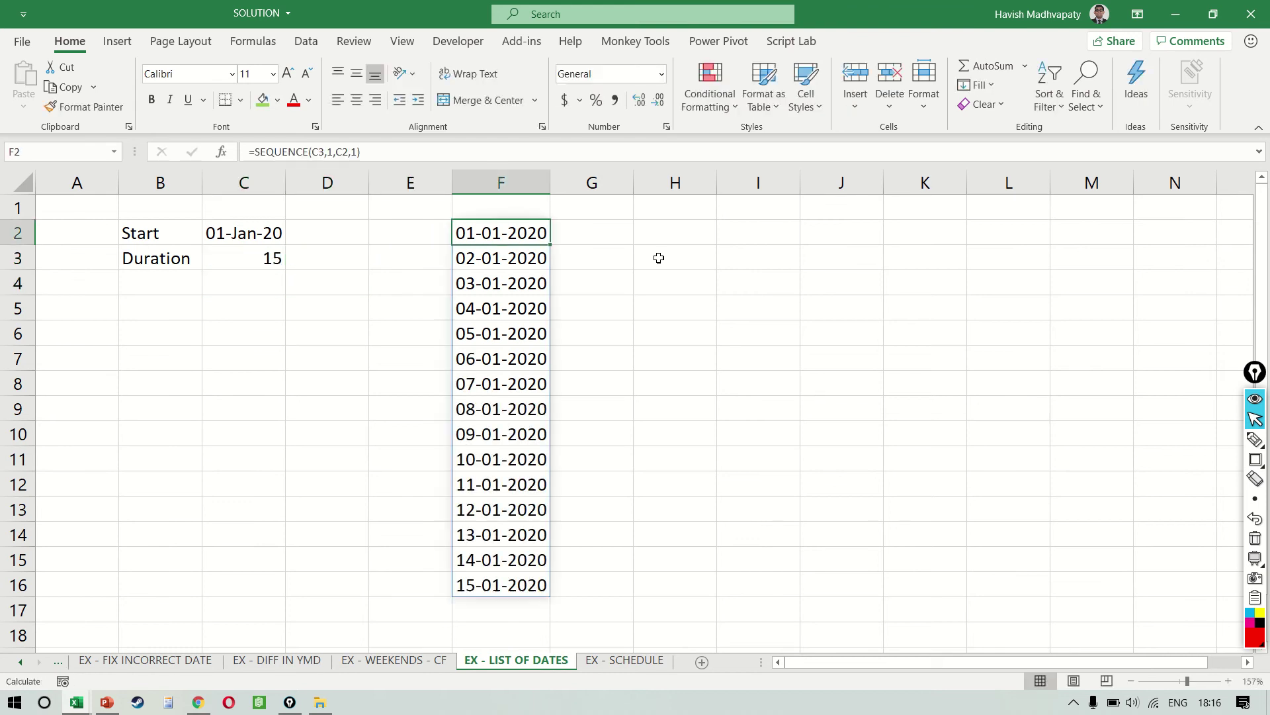
{"action": "key", "text": "F2"}
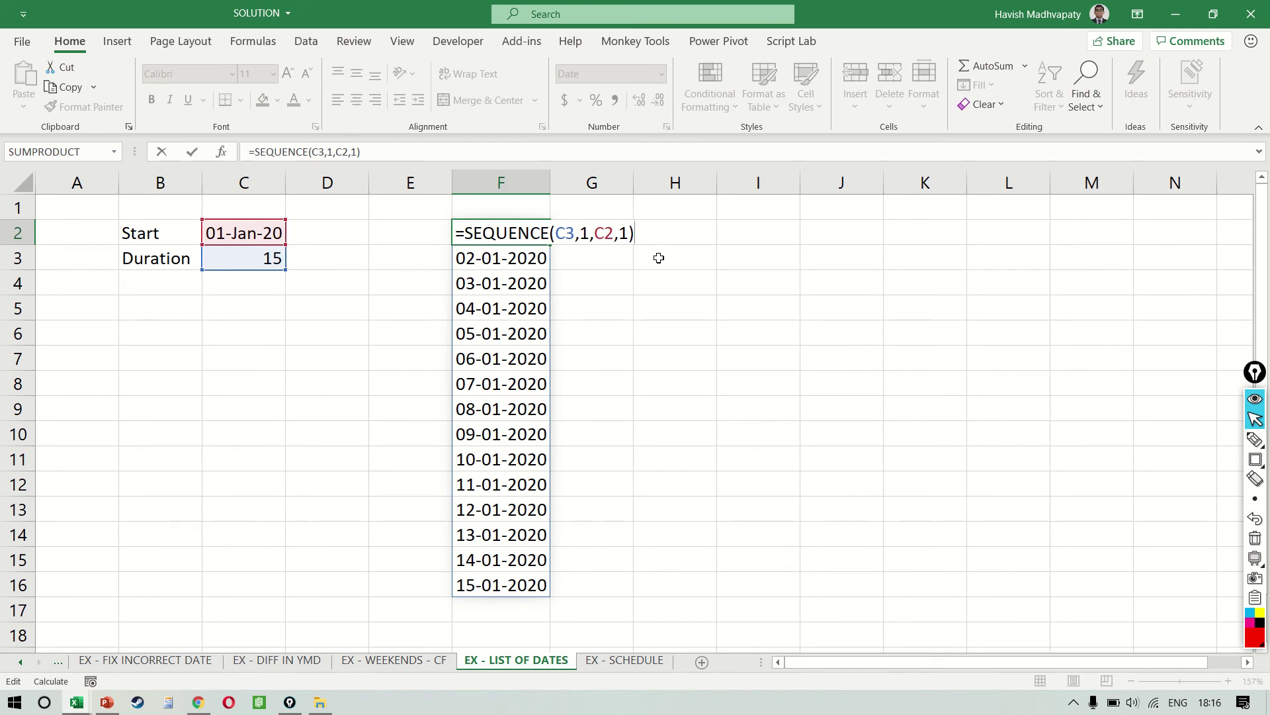
{"action": "key", "text": "Tab"}
- Fill G2:G16 with =RANDBETWEEN(100,200)
{"action": "key", "text": "shift+Down"}
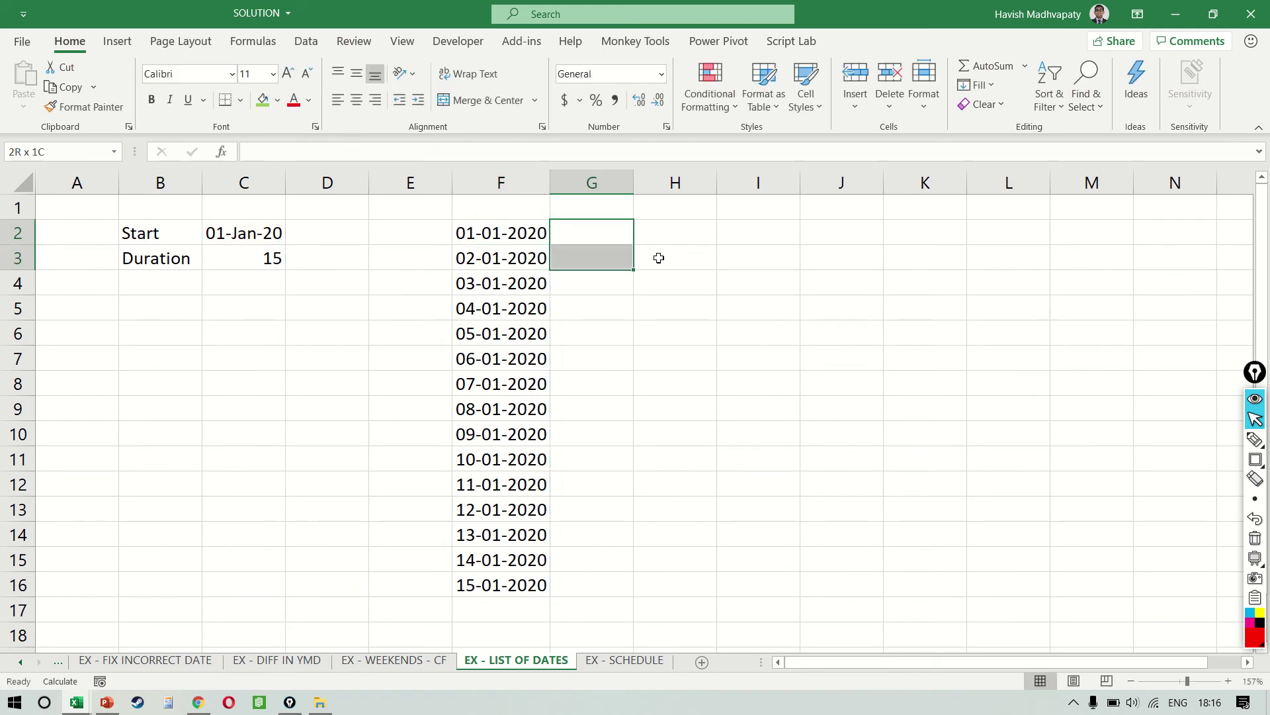
{"action": "key", "text": "shift+Down"}
{"action": "key", "text": "shift+Down"}
{"action": "key", "text": "shift+Down"}
{"action": "key", "text": "shift+Down"}
{"action": "key", "text": "shift+Down"}
{"action": "key", "text": "shift+Down"}
{"action": "type", "text": "="}
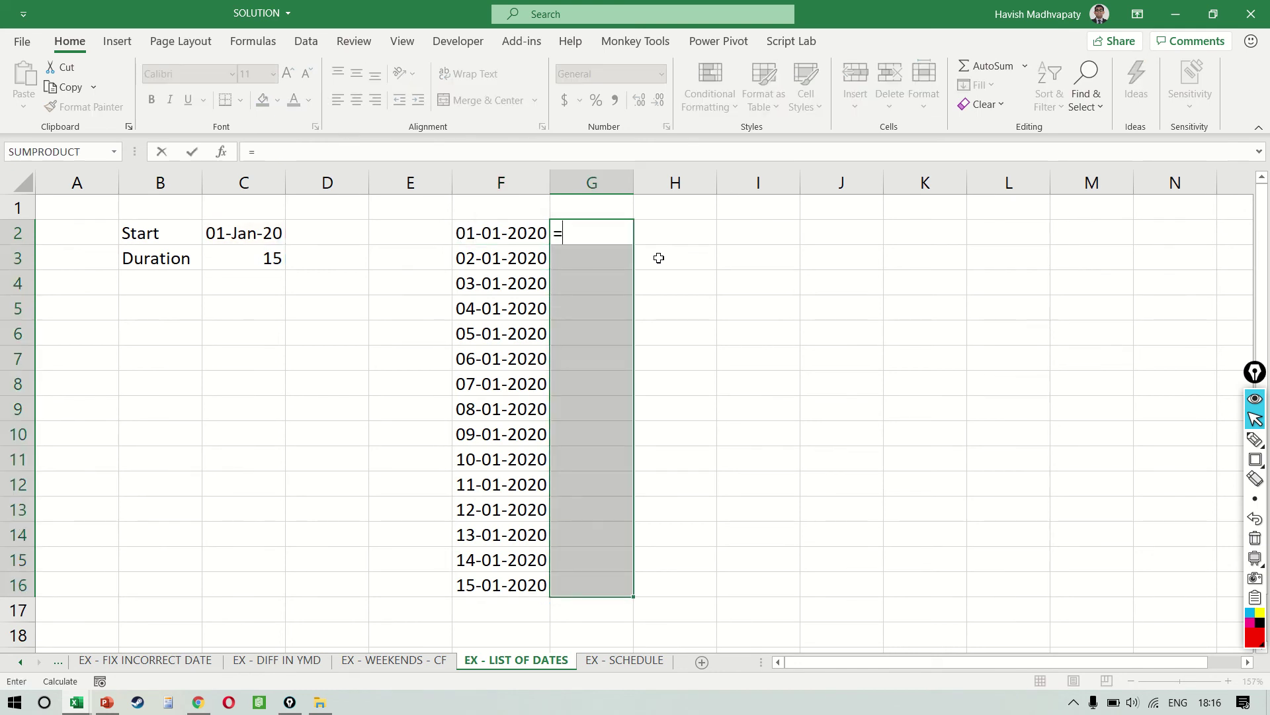
{"action": "type", "text": "rand"}
{"action": "key", "text": "Down"}
{"action": "key", "text": "Down"}
{"action": "key", "text": "Tab"}
{"action": "type", "text": "10"}
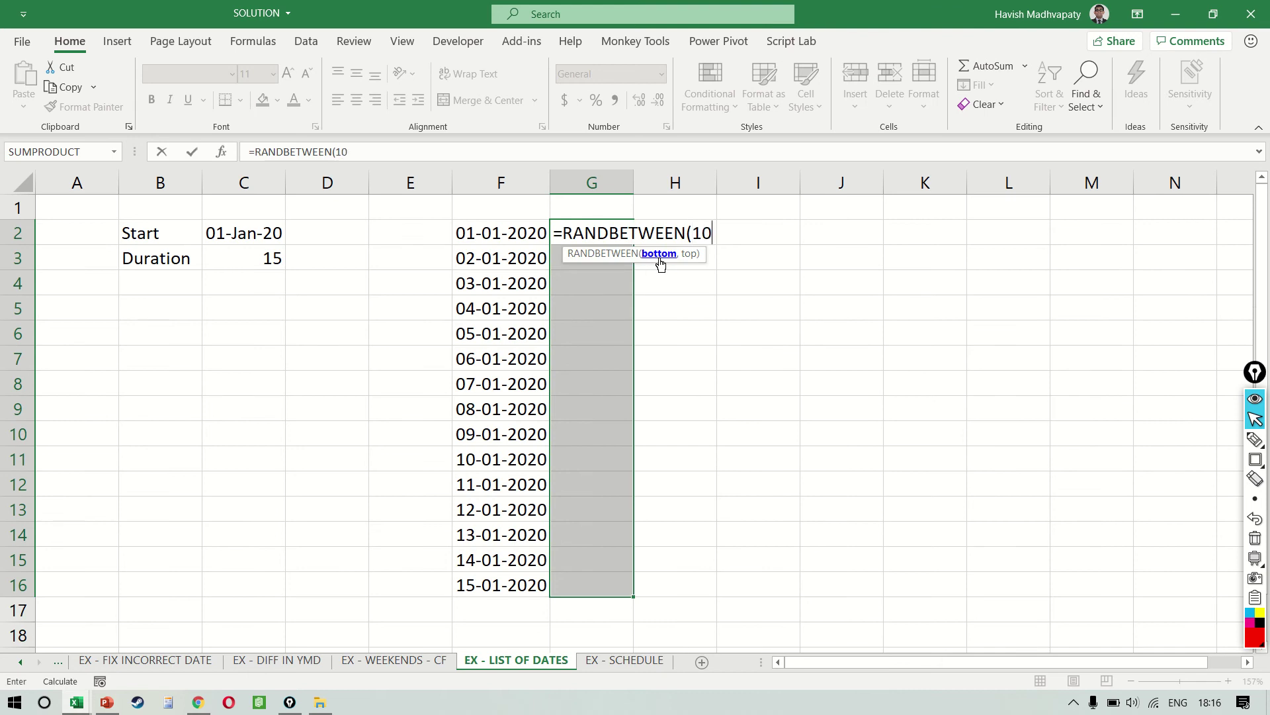
{"action": "type", "text": "0,2))"}
{"action": "key", "text": "BackSpace"}
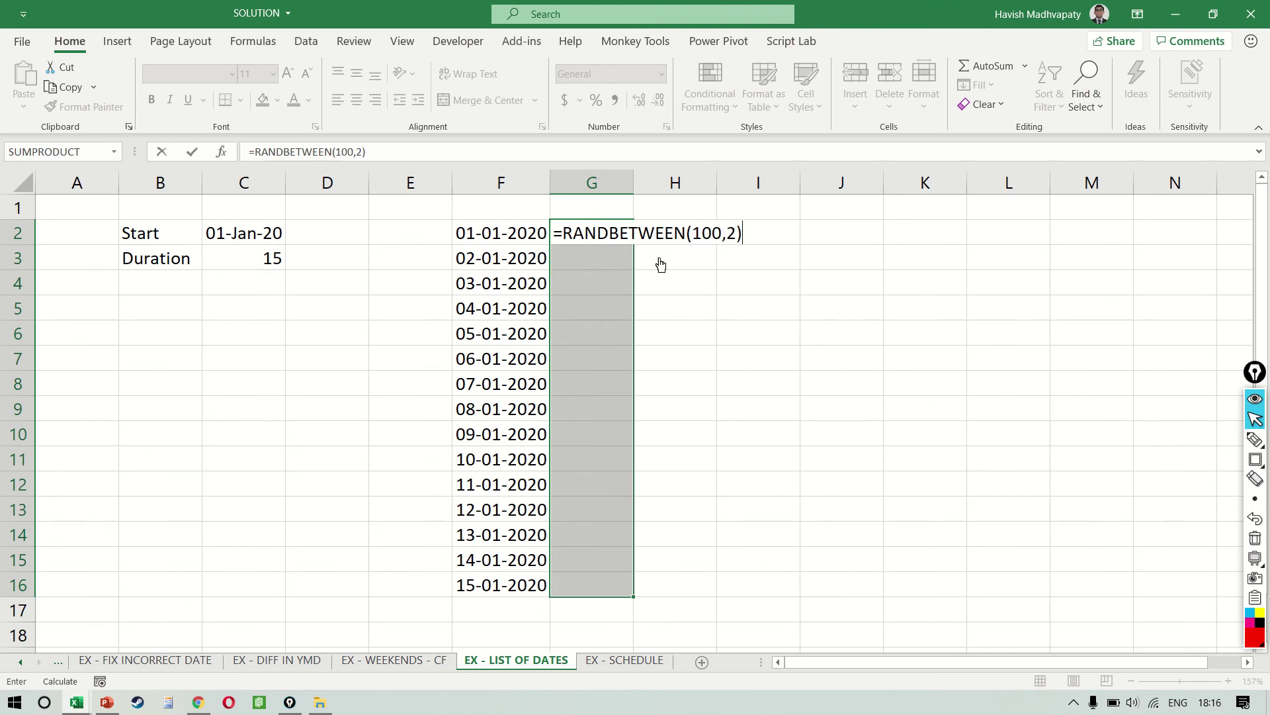
{"action": "key", "text": "BackSpace"}
{"action": "type", "text": "00)"}
{"action": "key", "text": "ctrl+Return"}
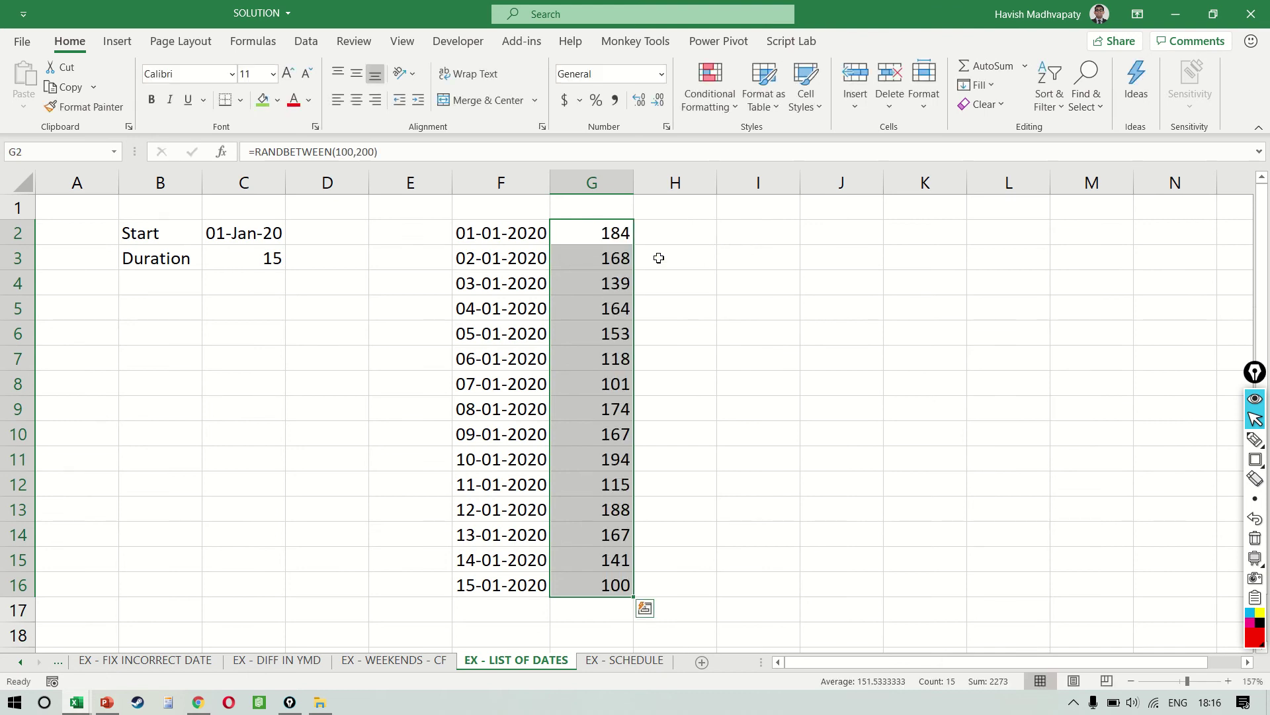
- Convert the random figures in G2:G16 to fixed values with Paste Special > Values
{"action": "key", "text": "Left"}
{"action": "key", "text": "Right"}
{"action": "key", "text": "Left"}
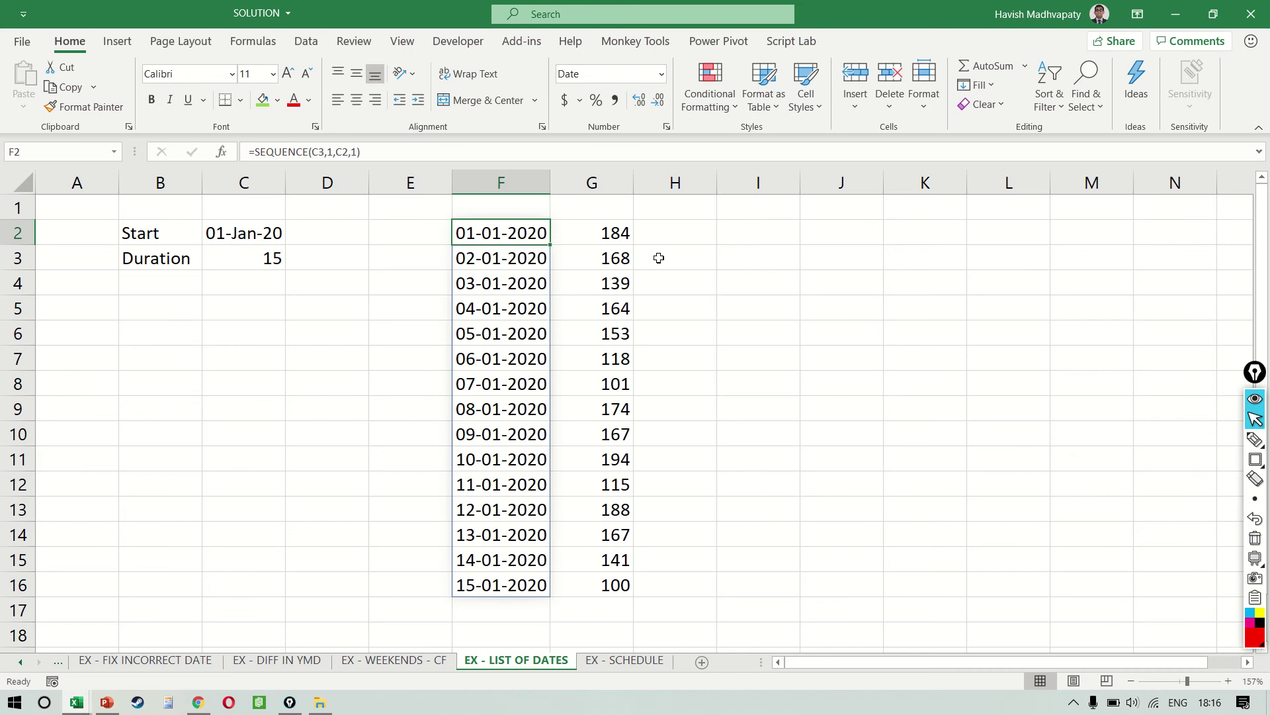
{"action": "key", "text": "Right"}
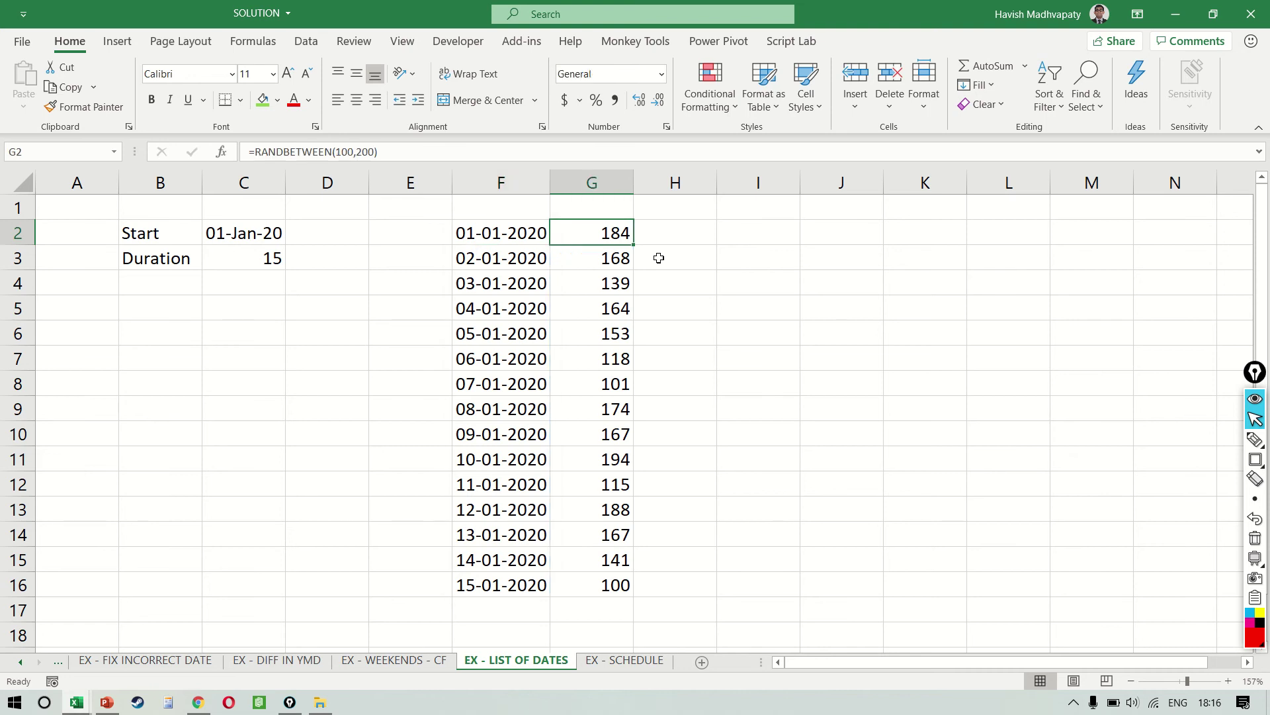
{"action": "key", "text": "ctrl+shift+Down"}
{"action": "key", "text": "ctrl+c"}
{"action": "key", "text": "ctrl+alt+v"}
{"action": "key", "text": "v"}
{"action": "key", "text": "Return"}
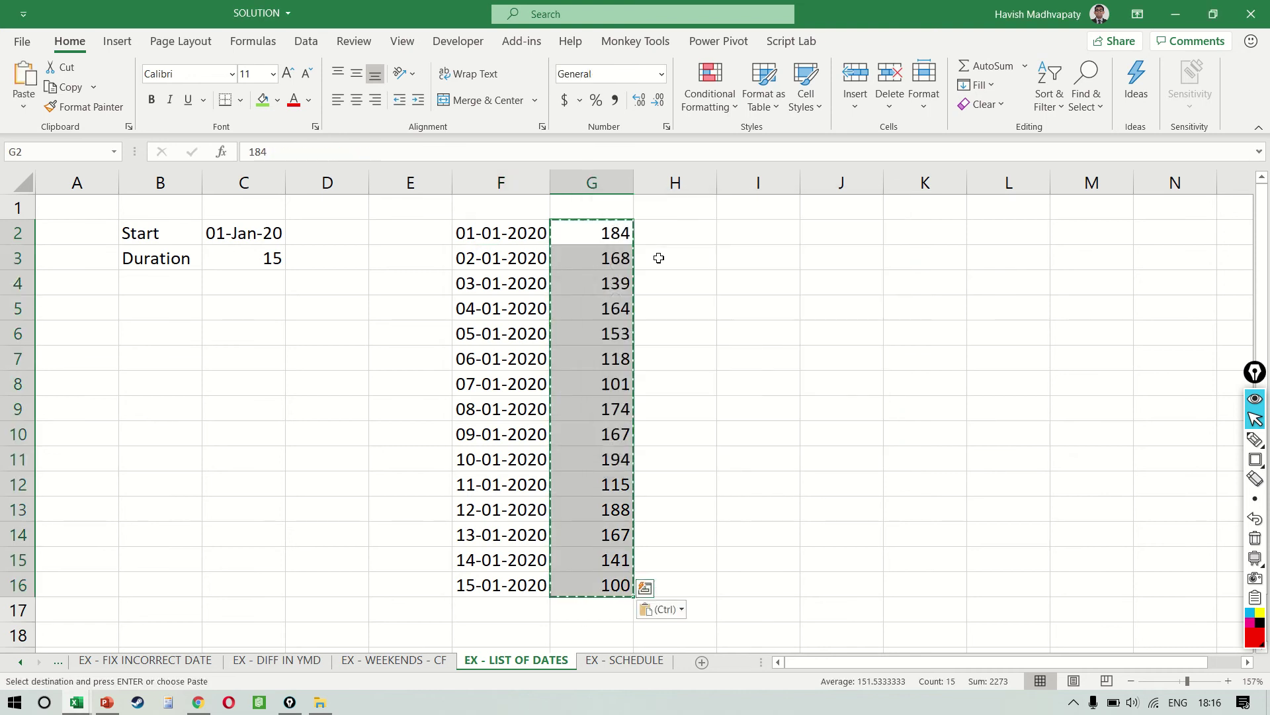
{"action": "key", "text": "Escape"}
- Add a centred 'sales' heading in G1
{"action": "key", "text": "Up"}
{"action": "type", "text": "sales"}
{"action": "key", "text": "Return"}
{"action": "key", "text": "Right"}
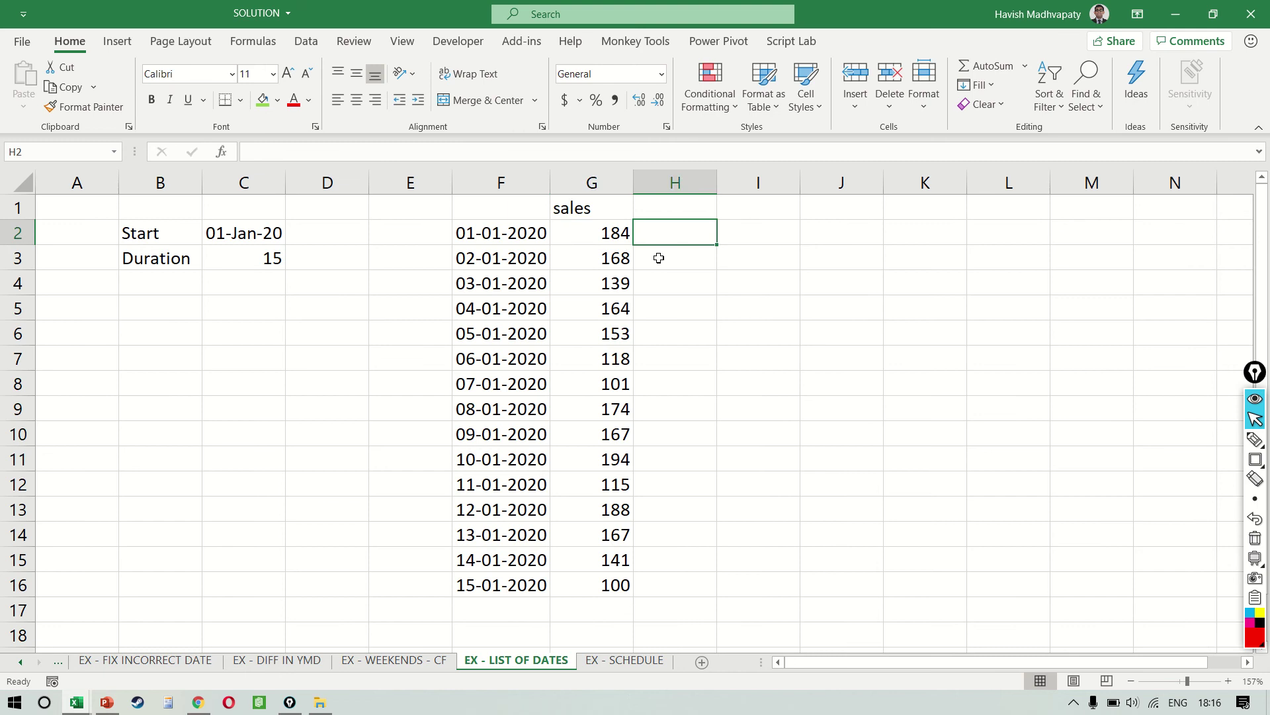
{"action": "key", "text": "Left"}
{"action": "key", "text": "Up"}
{"action": "key", "text": "alt+h"}
{"action": "key", "text": "a"}
{"action": "key", "text": "c"}
{"action": "key", "text": "Down"}
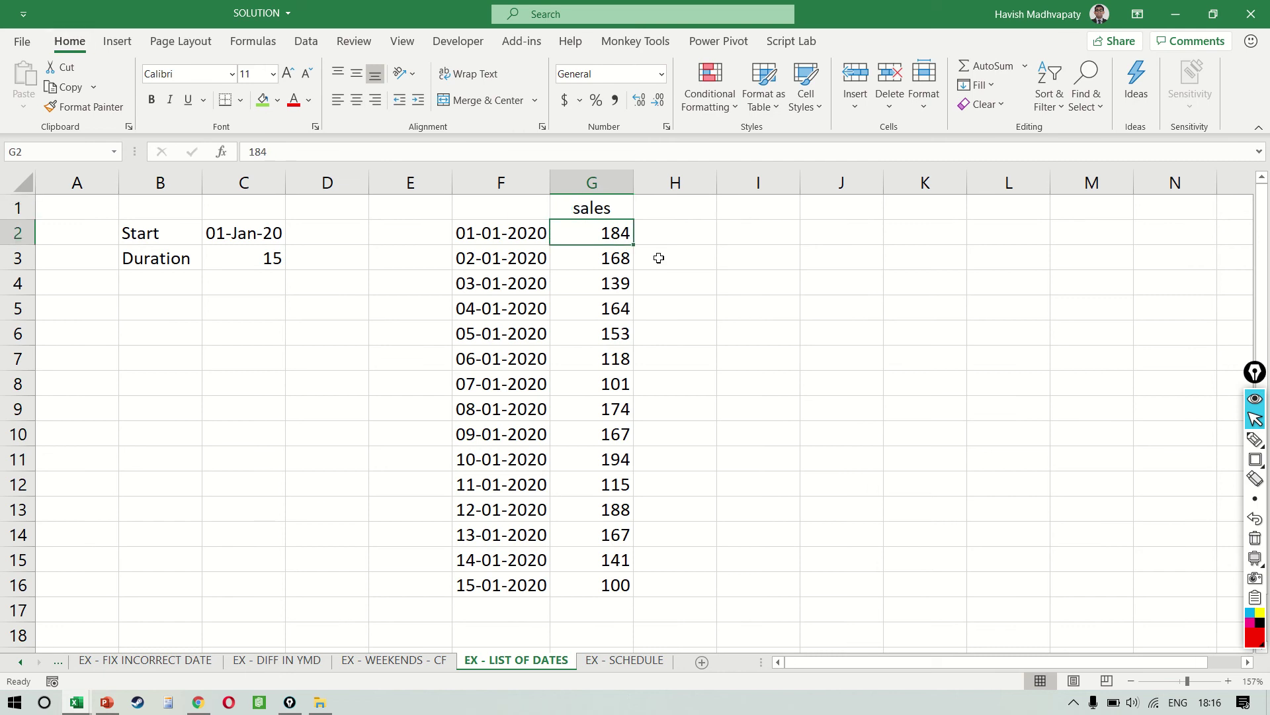
{"action": "key", "text": "Left"}
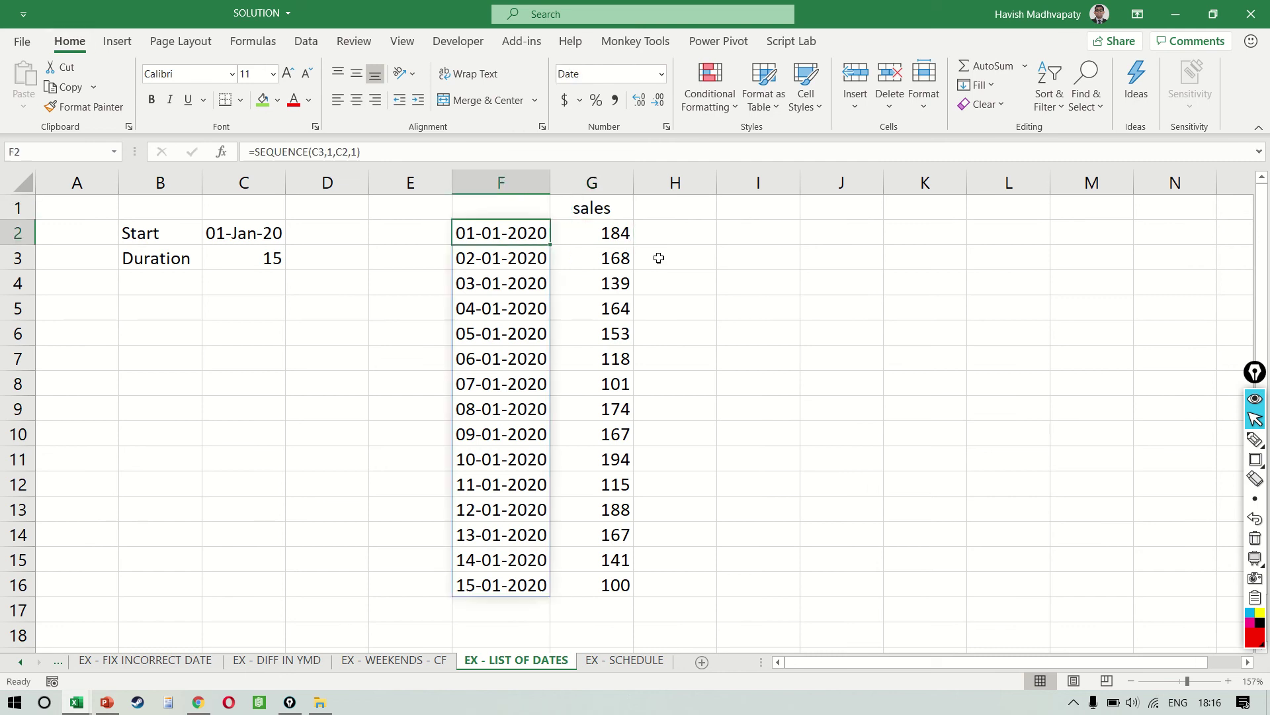
{"action": "key", "text": "ctrl+shift+Down"}
{"action": "key", "text": "Right"}
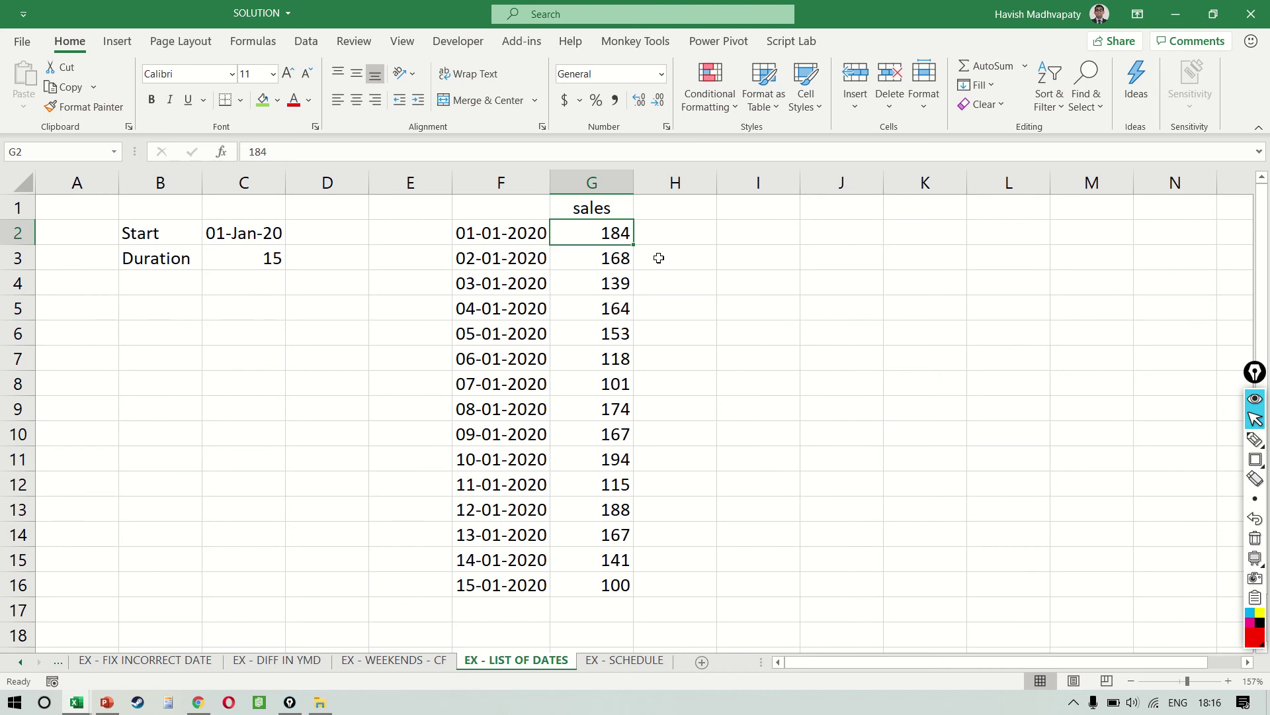
{"action": "key", "text": "ctrl+shift+Down"}
- Apply a Between 150 and 175 rule to G2:G16 using Green Fill with Dark Green Text
{"action": "left_click", "coordinate": [723, 98]}
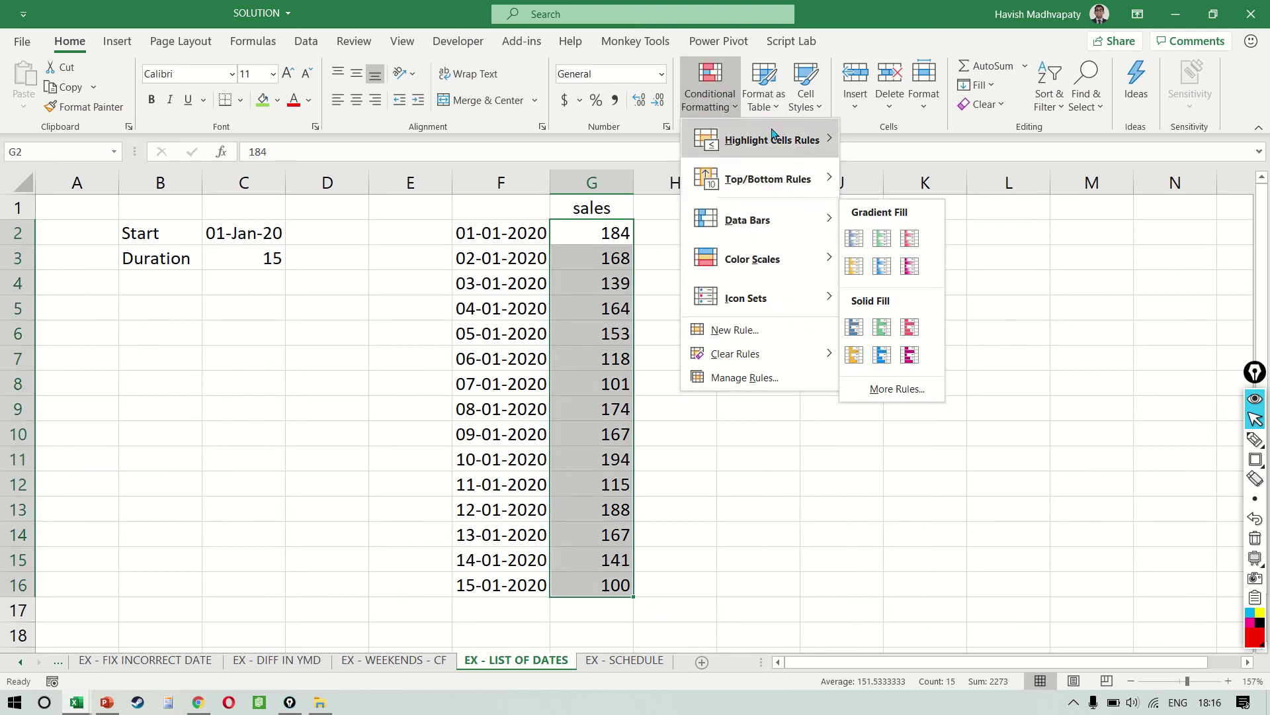
{"action": "mouse_move", "coordinate": [764, 139]}
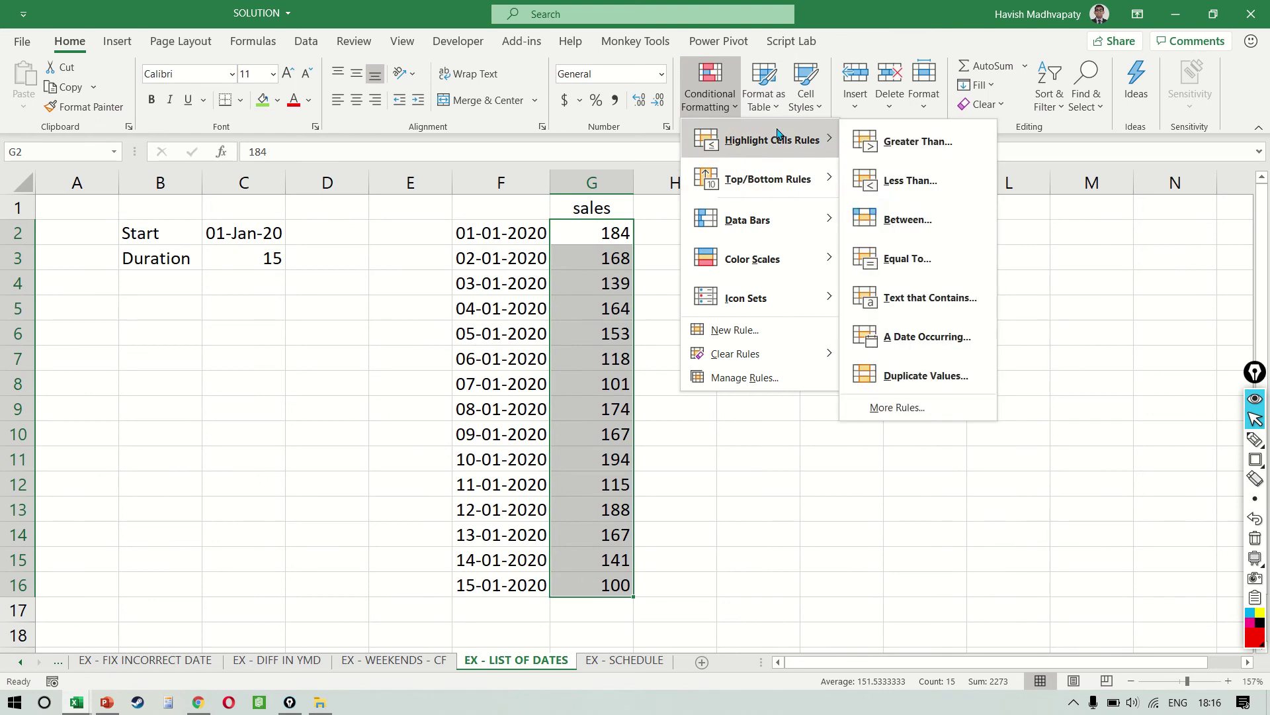
{"action": "left_click", "coordinate": [941, 228]}
{"action": "type", "text": "1"}
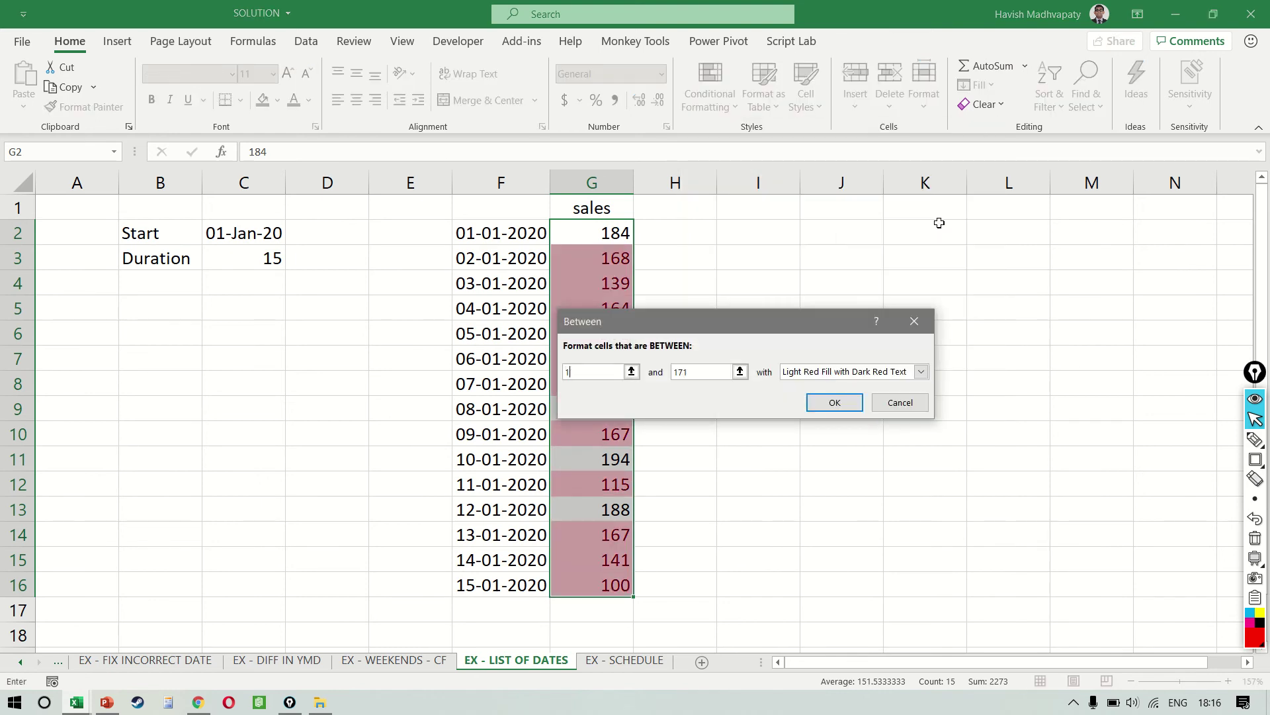
{"action": "type", "text": "50"}
{"action": "key", "text": "Tab"}
{"action": "type", "text": "175"}
{"action": "key", "text": "Tab"}
{"action": "key", "text": "alt+Down"}
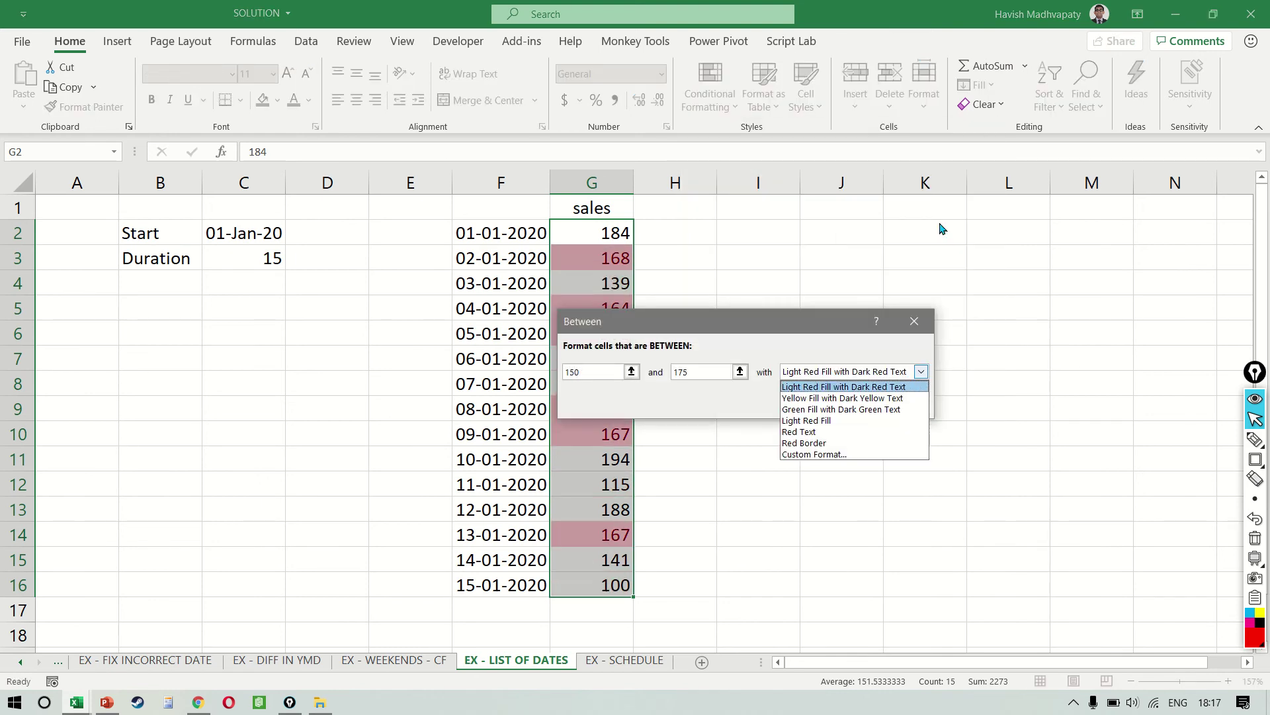
{"action": "key", "text": "Down"}
{"action": "key", "text": "Down"}
{"action": "key", "text": "Return"}
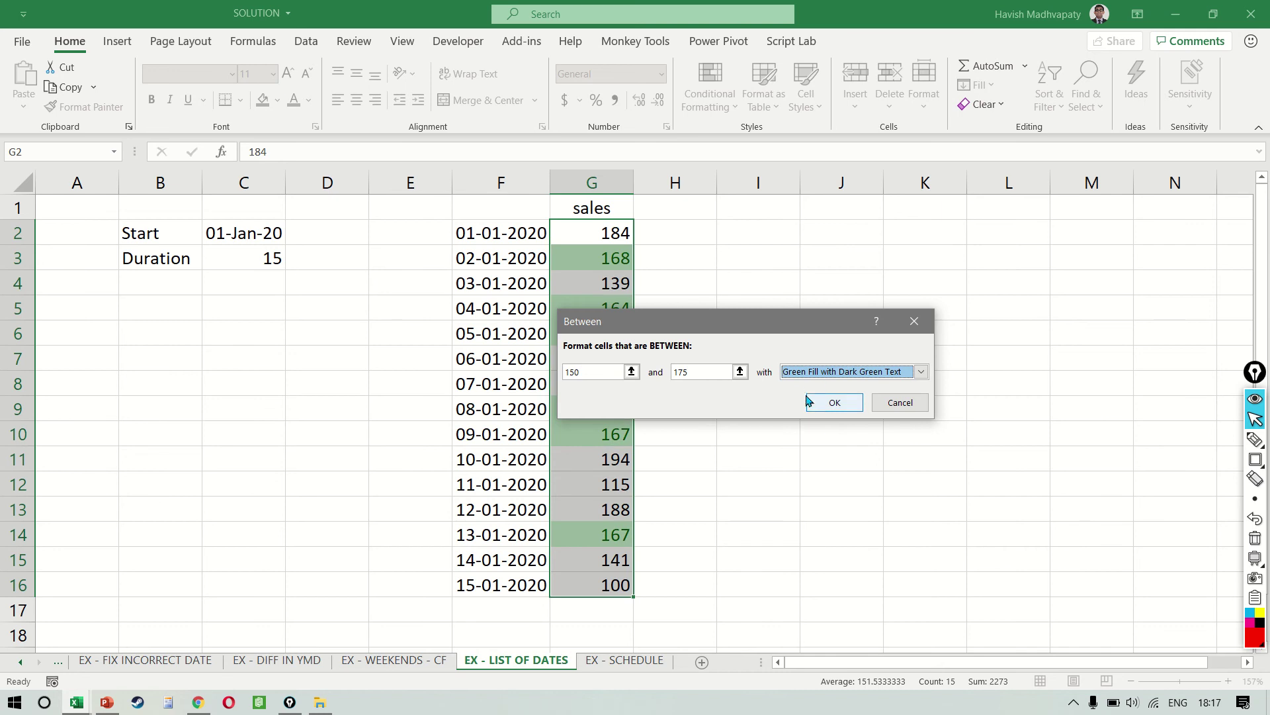
{"action": "left_click", "coordinate": [808, 405]}
{"action": "left_click", "coordinate": [834, 402]}
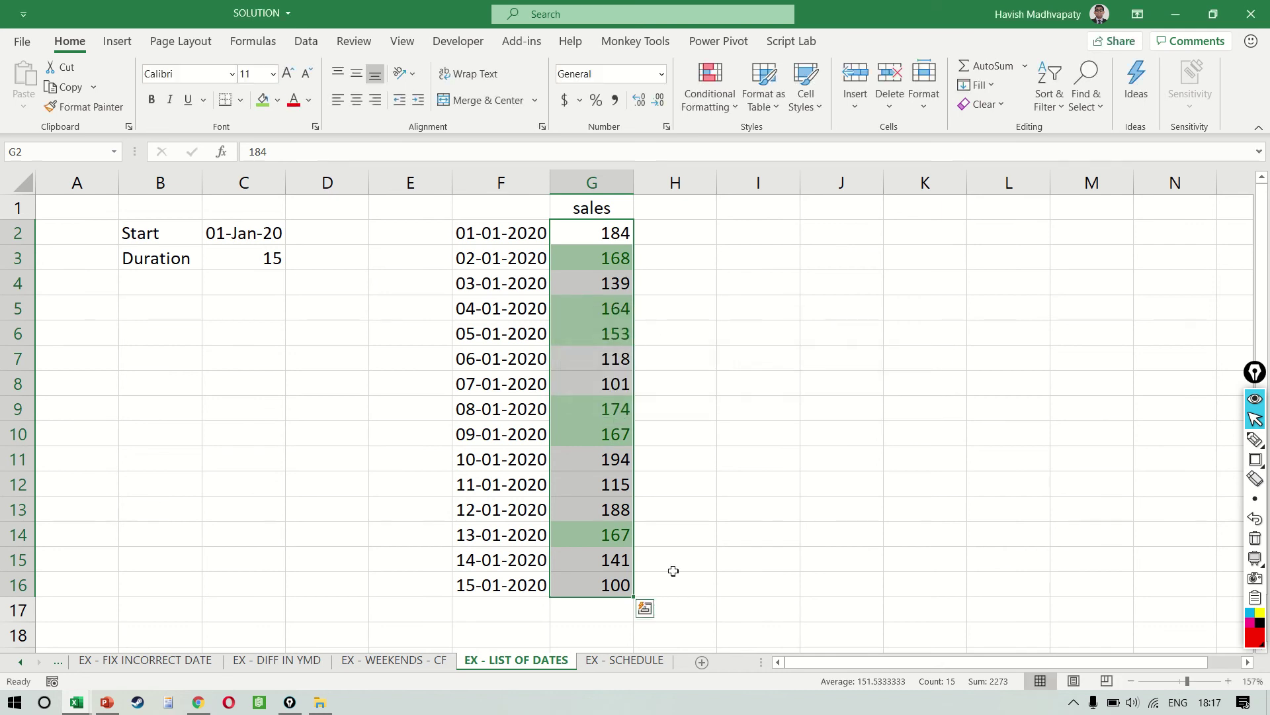
{"action": "left_click", "coordinate": [611, 374]}
{"action": "key", "text": "ctrl+Up"}
{"action": "key", "text": "Down"}
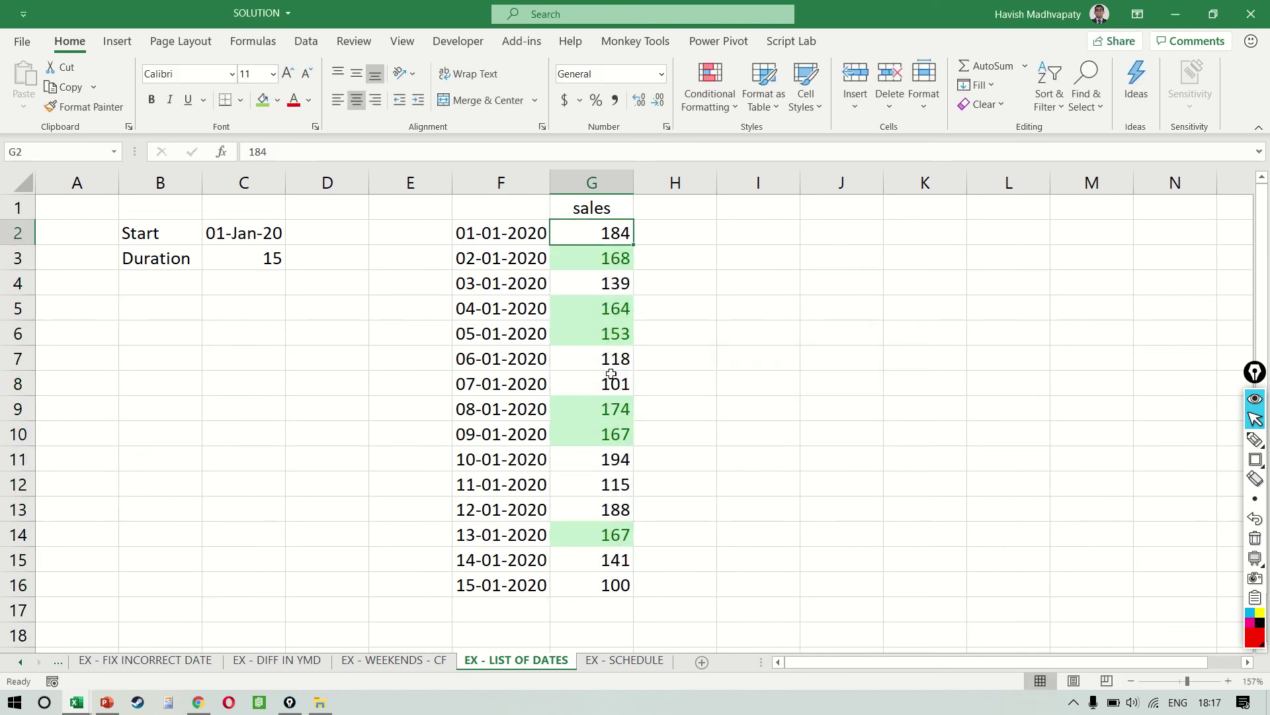
{"action": "key", "text": "ctrl+shift+Down"}
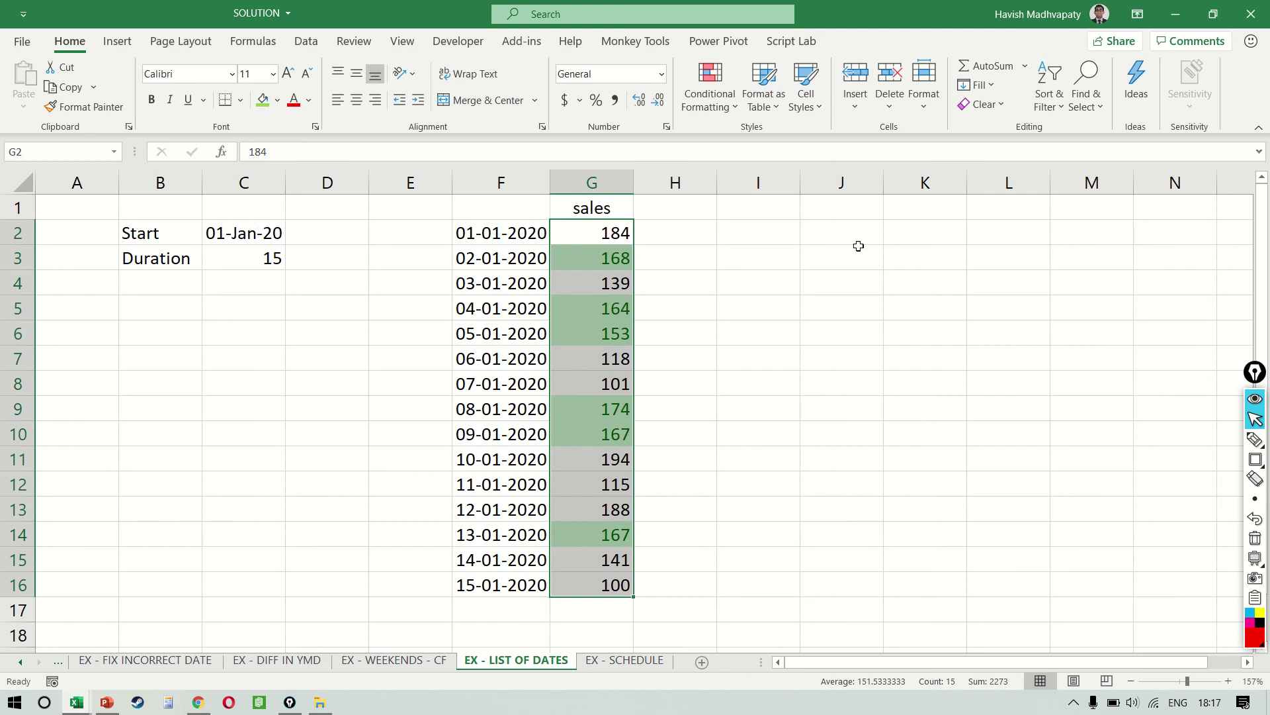
- Start a FILTER formula in I2, accepting FILTER from the =filte suggestions
{"action": "left_click", "coordinate": [764, 230]}
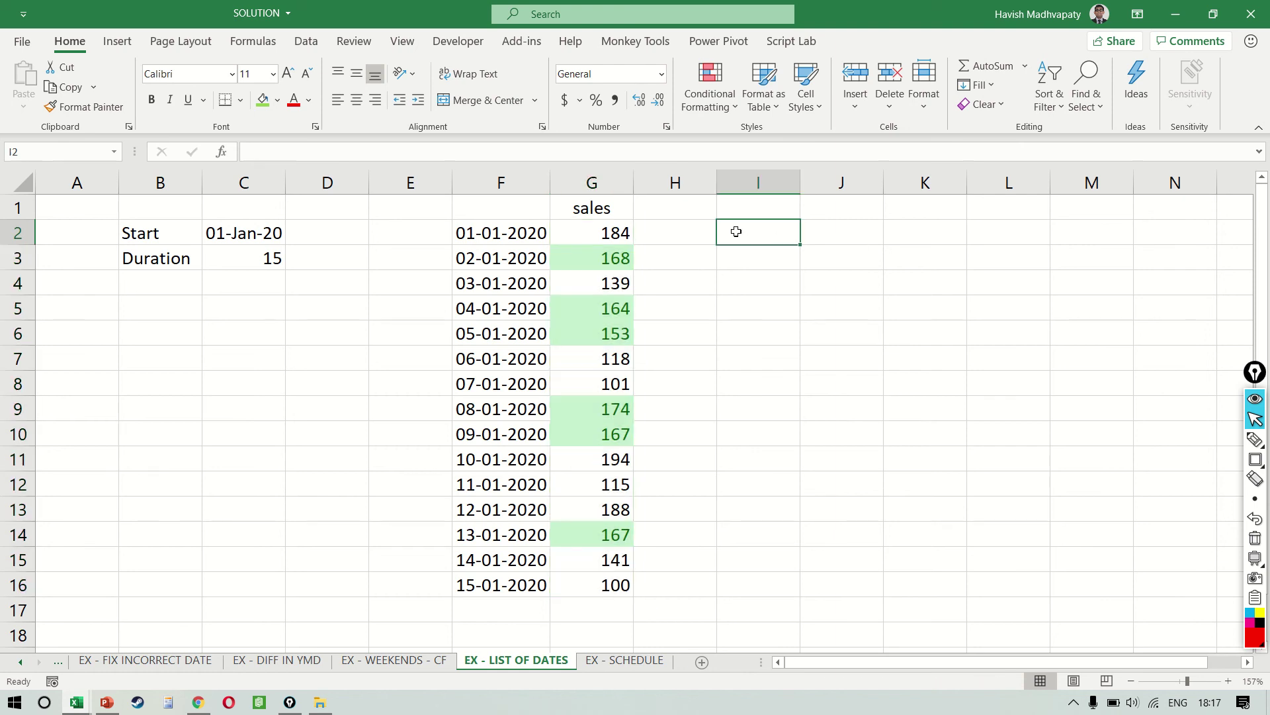
{"action": "left_click", "coordinate": [594, 264]}
{"action": "left_click", "coordinate": [540, 259]}
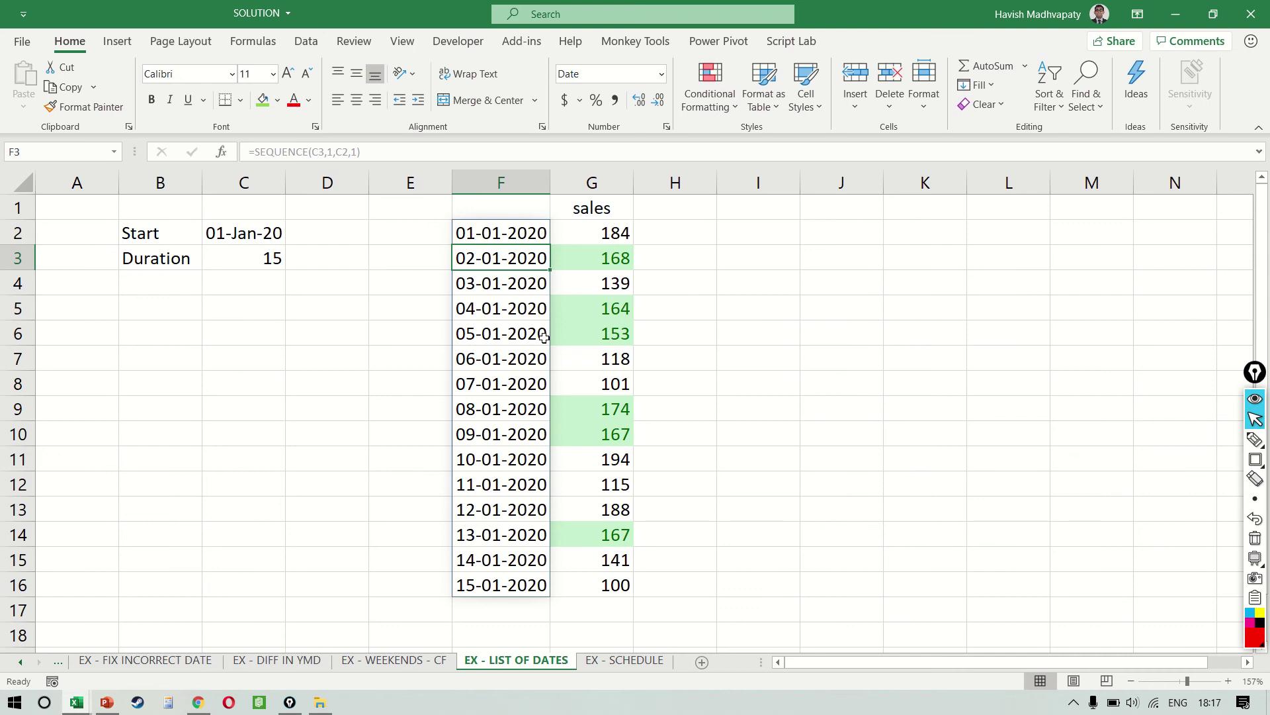
{"action": "left_click_drag", "start_coordinate": [531, 313], "coordinate": [544, 336], "text": "ctrl"}
{"action": "left_click", "coordinate": [741, 232]}
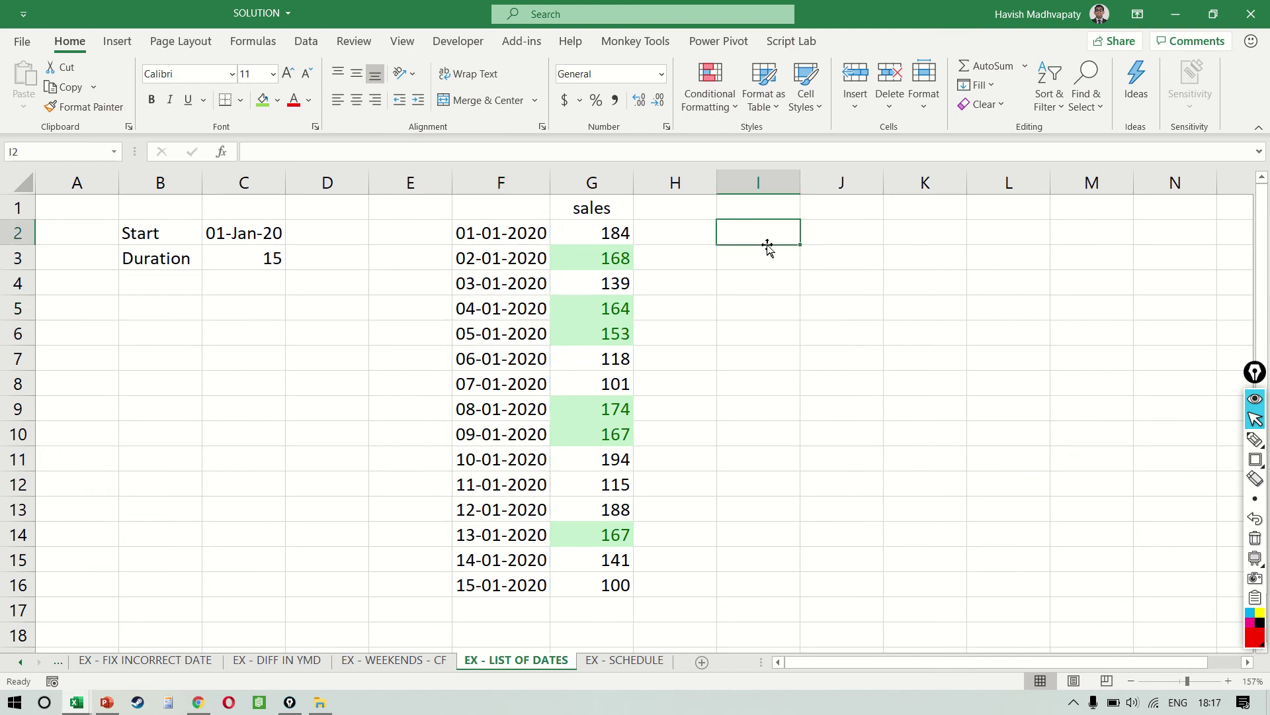
{"action": "type", "text": "=filte"}
{"action": "key", "text": "Tab"}
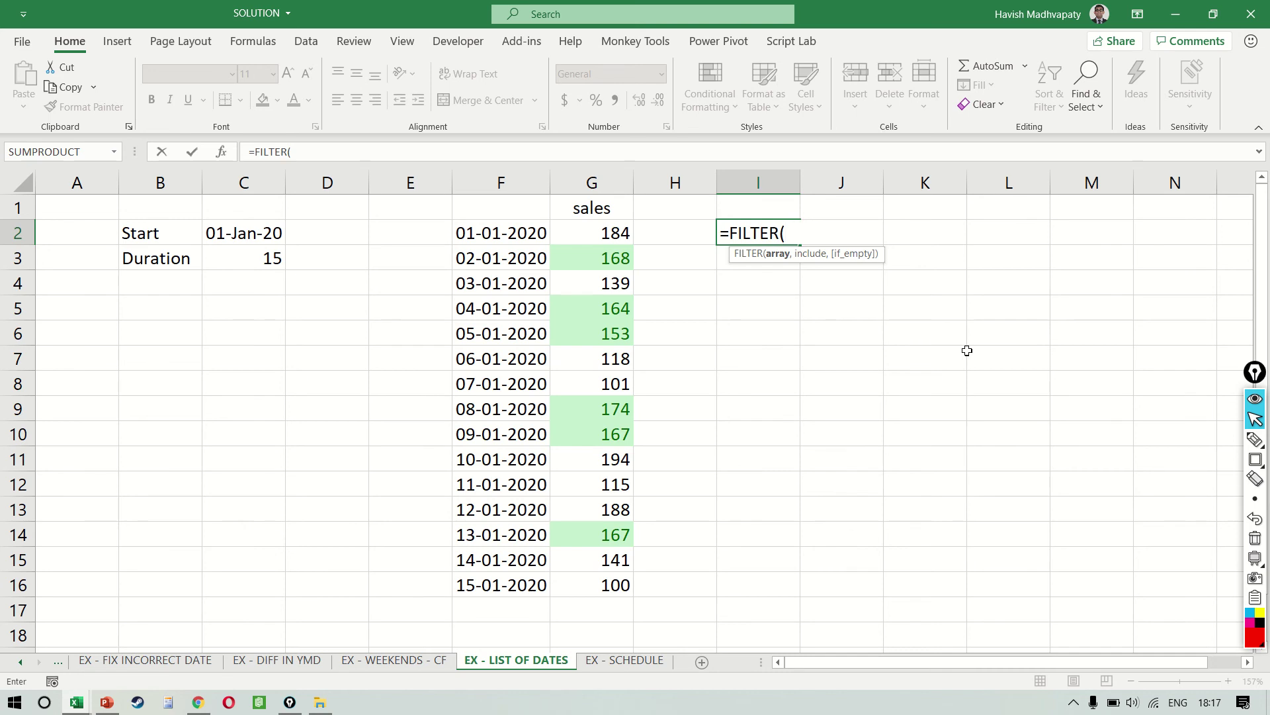
- Make I2's FILTER use array F2:G16 with condition AND(G2:G16>150,G2:G16<175)
{"action": "key", "text": "Left"}
{"action": "key", "text": "Left"}
{"action": "key", "text": "Left"}
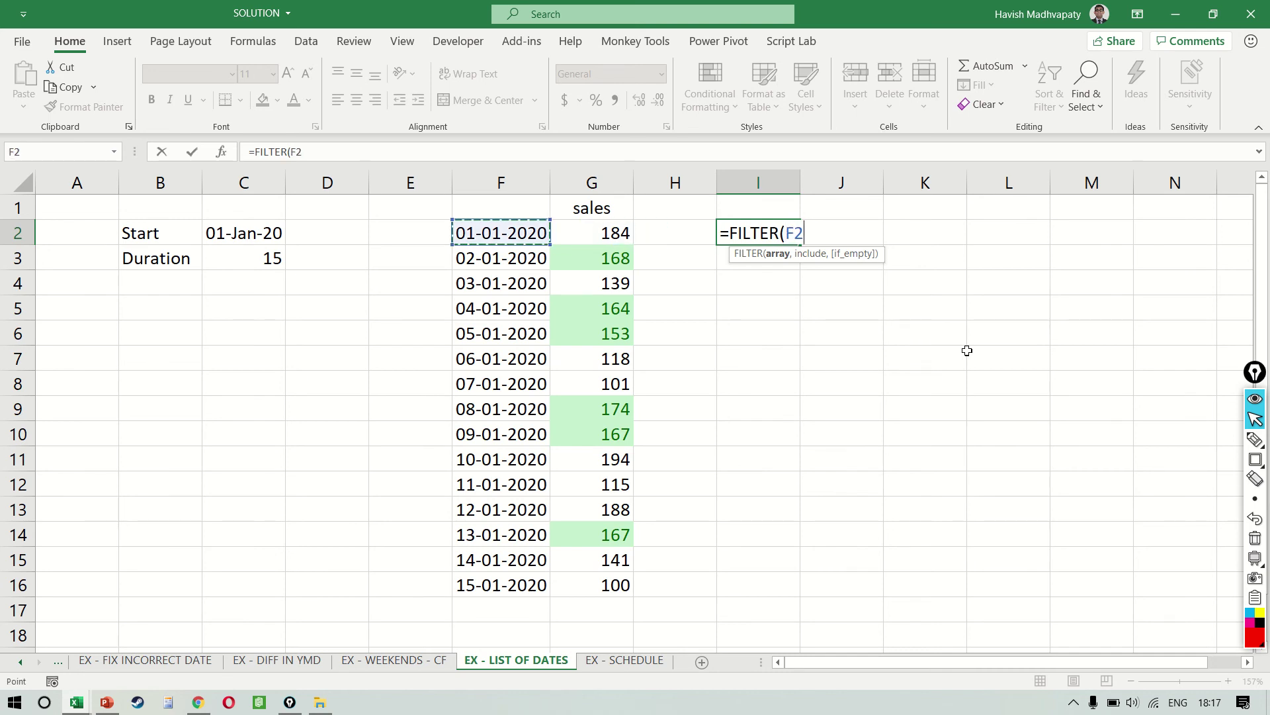
{"action": "key", "text": "ctrl+shift+Down"}
{"action": "key", "text": "ctrl+shift+Right"}
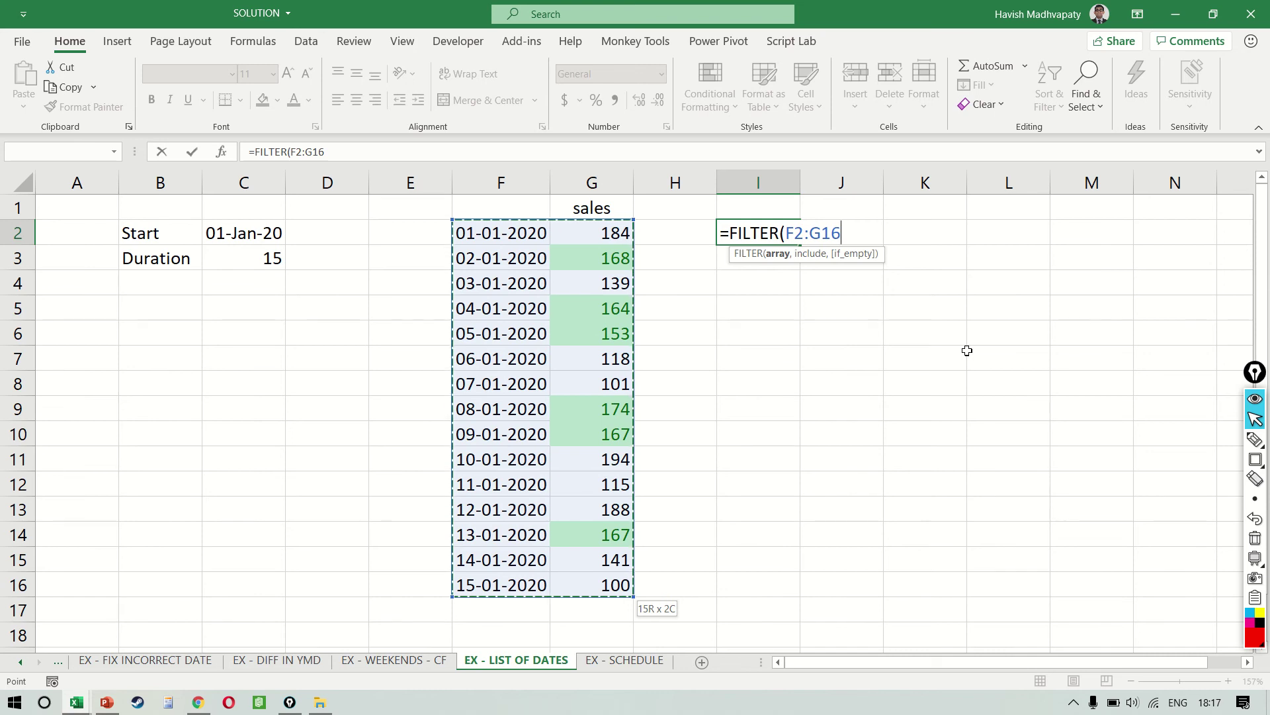
{"action": "type", "text": ","}
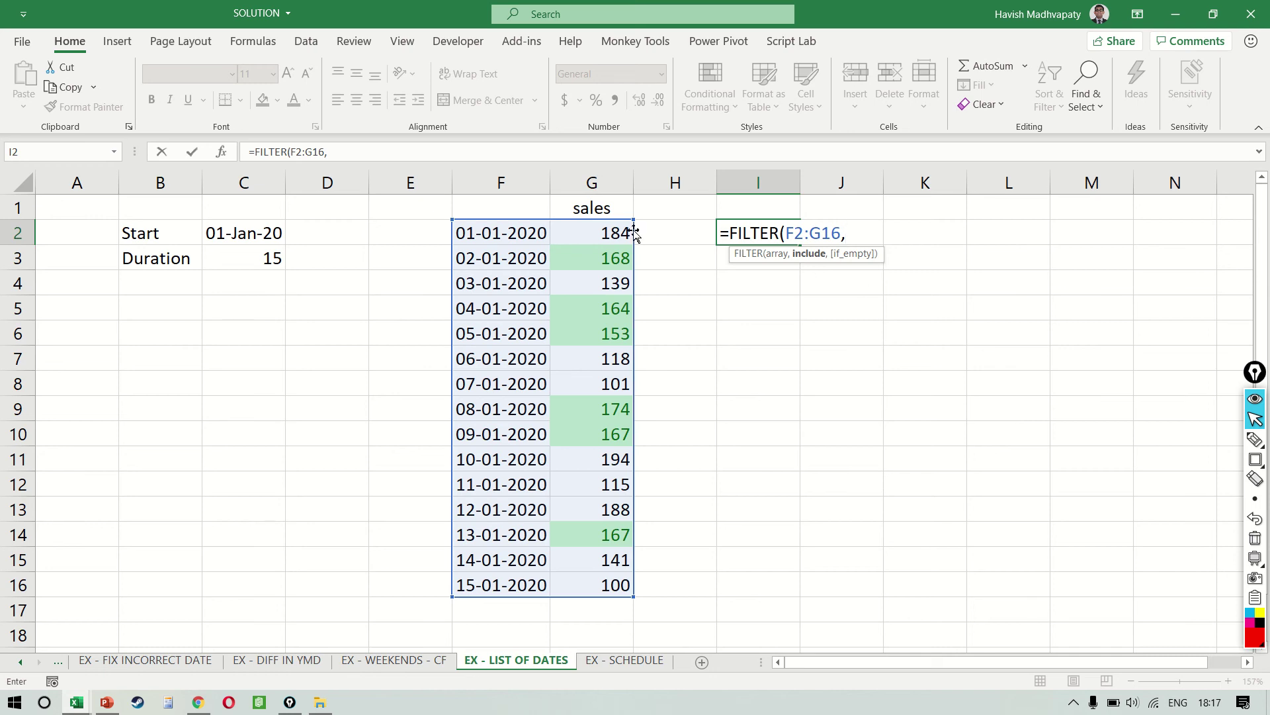
{"action": "left_click", "coordinate": [610, 232]}
{"action": "key", "text": "ctrl+shift+Down"}
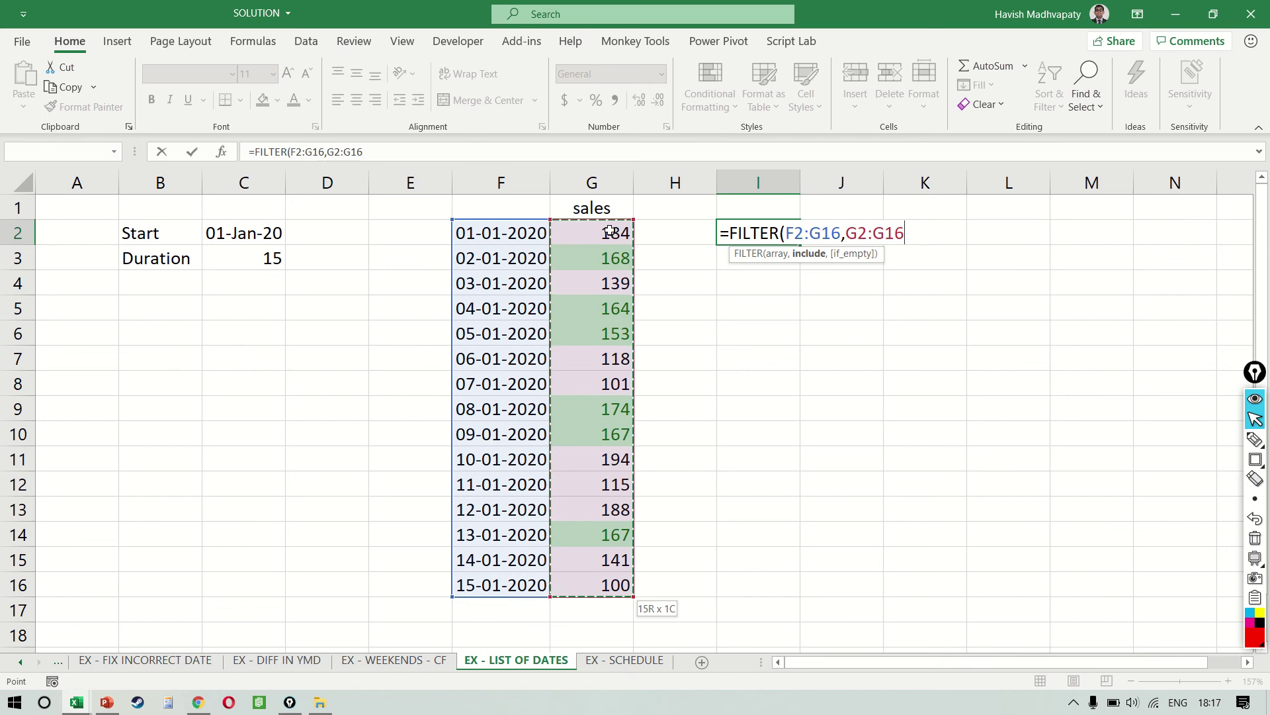
{"action": "type", "text": ">150"}
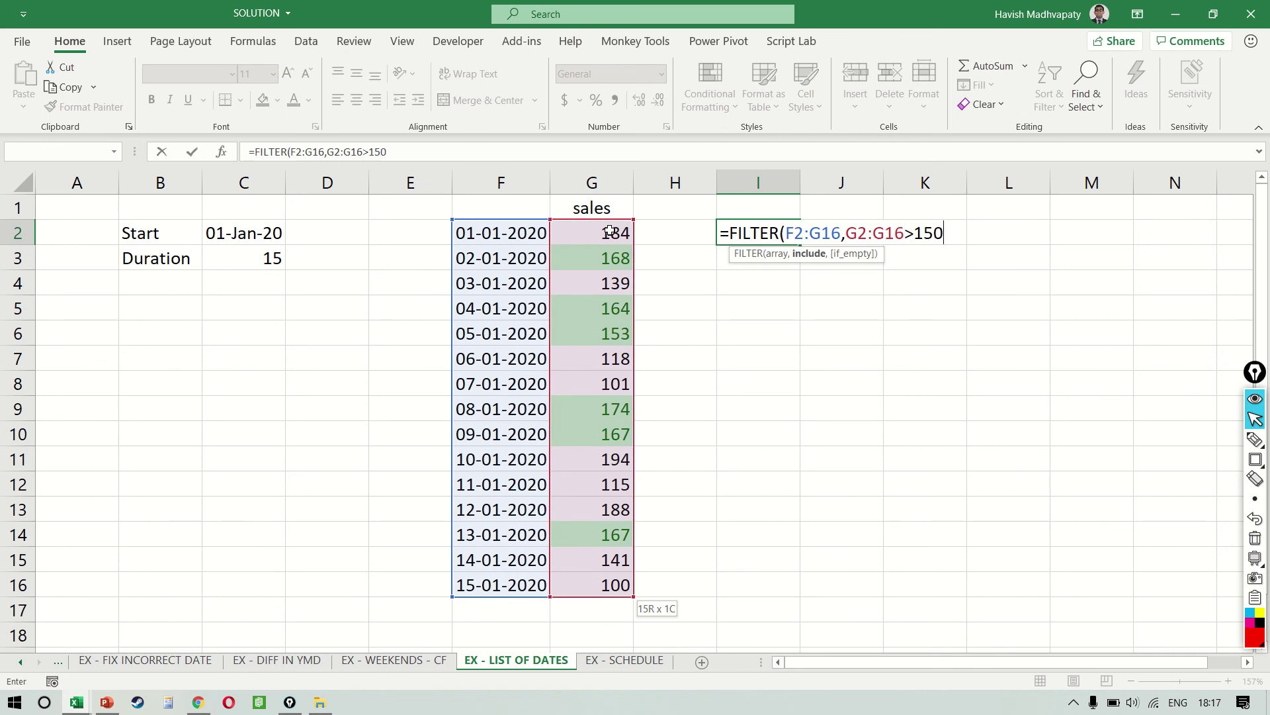
{"action": "key", "text": "F2"}
{"action": "type", "text": "and(G2:G16>150"}
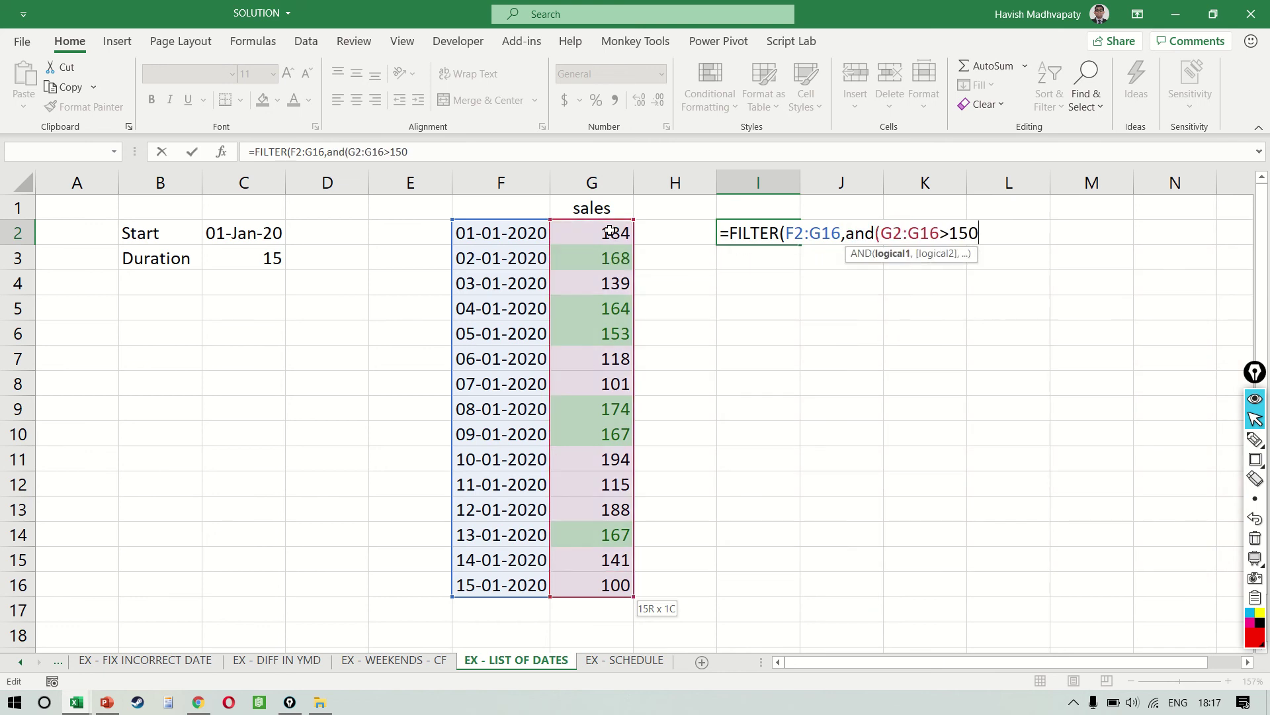
{"action": "type", "text": ",g"}
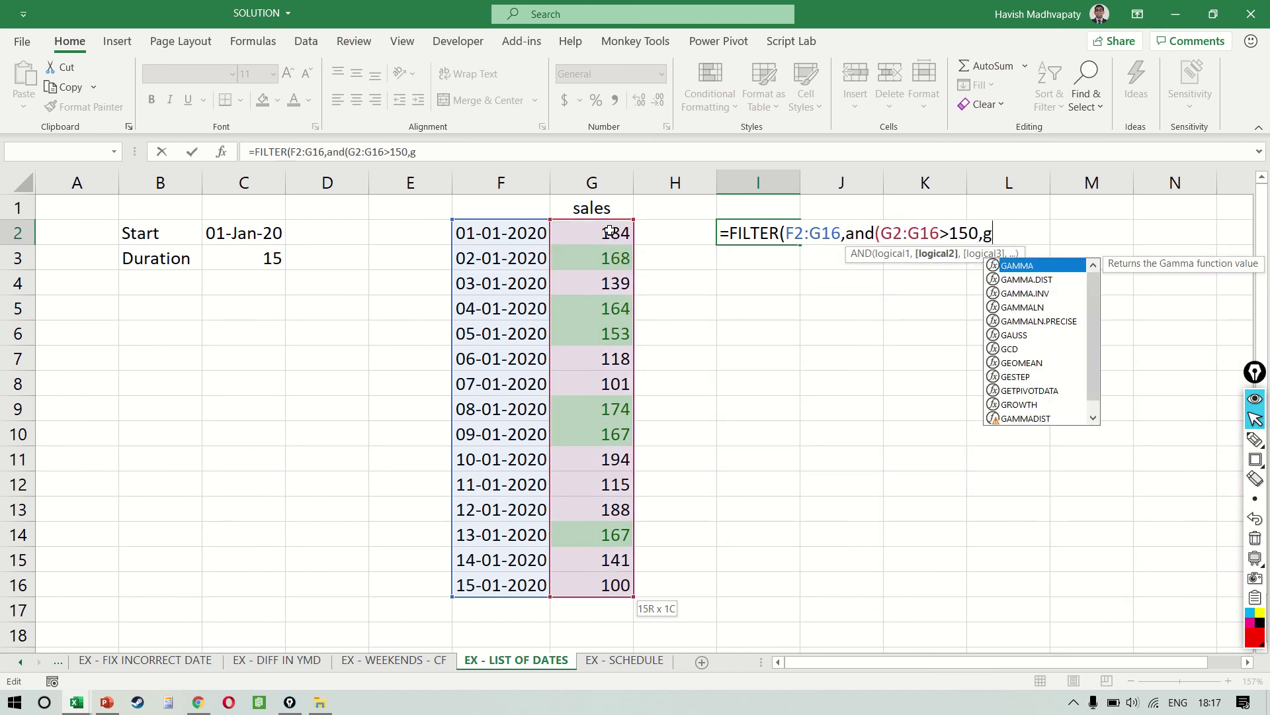
{"action": "type", "text": "2:g16"}
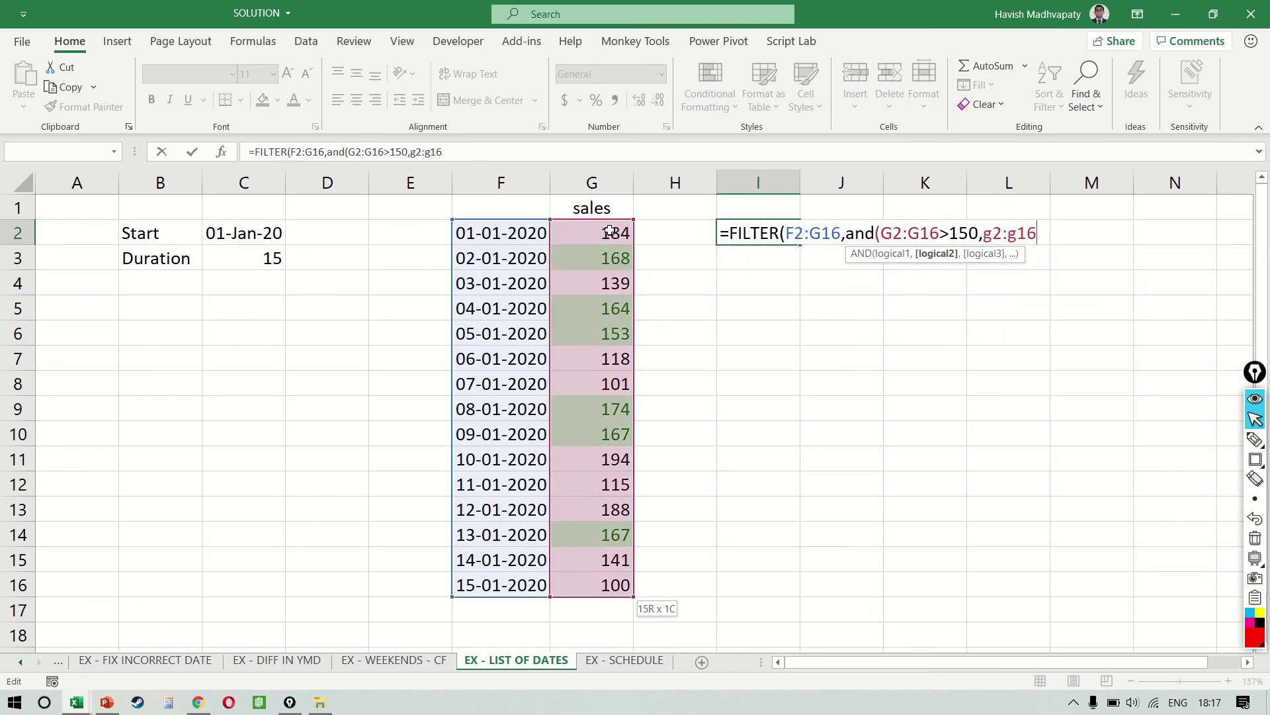
{"action": "type", "text": "<175)"}
{"action": "type", "text": ")"}
- Commit the AND-based FILTER in I2, then reopen the formula to reach the AND wrapper
{"action": "key", "text": "Return"}
{"action": "key", "text": "Up"}
{"action": "key", "text": "F2"}
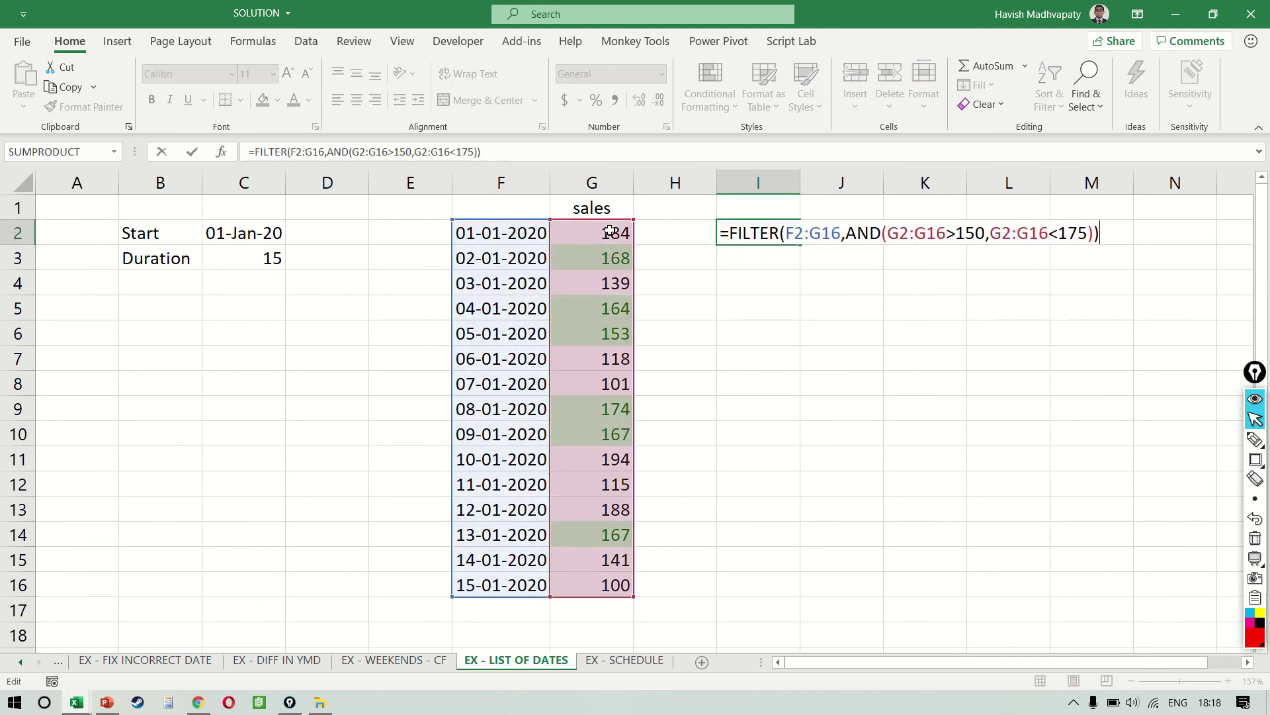
{"action": "key", "text": "Left"}
{"action": "key", "text": "Left"}
{"action": "key", "text": "Left"}
{"action": "key", "text": "Left"}
{"action": "key", "text": "Left"}
{"action": "key", "text": "Left"}
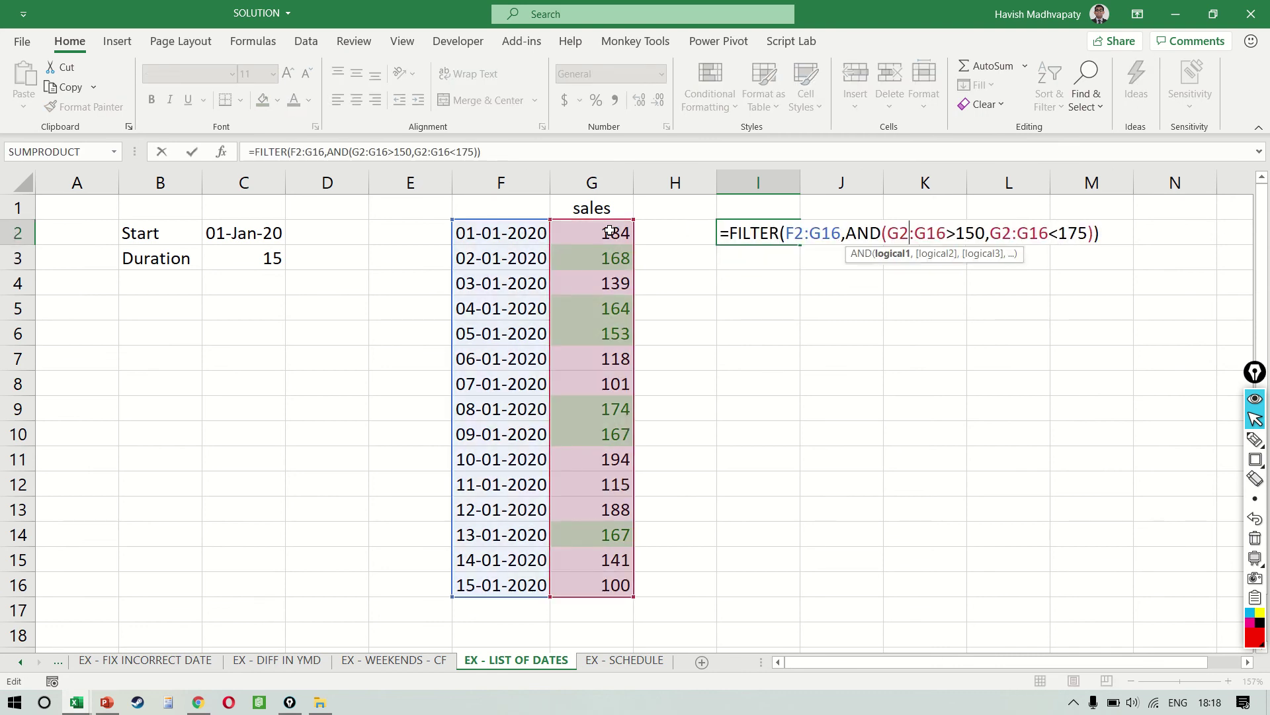
{"action": "key", "text": "Left"}
{"action": "key", "text": "Left"}
{"action": "key", "text": "Right"}
{"action": "key", "text": "Left"}
{"action": "key", "text": "Left"}
{"action": "key", "text": "Left"}
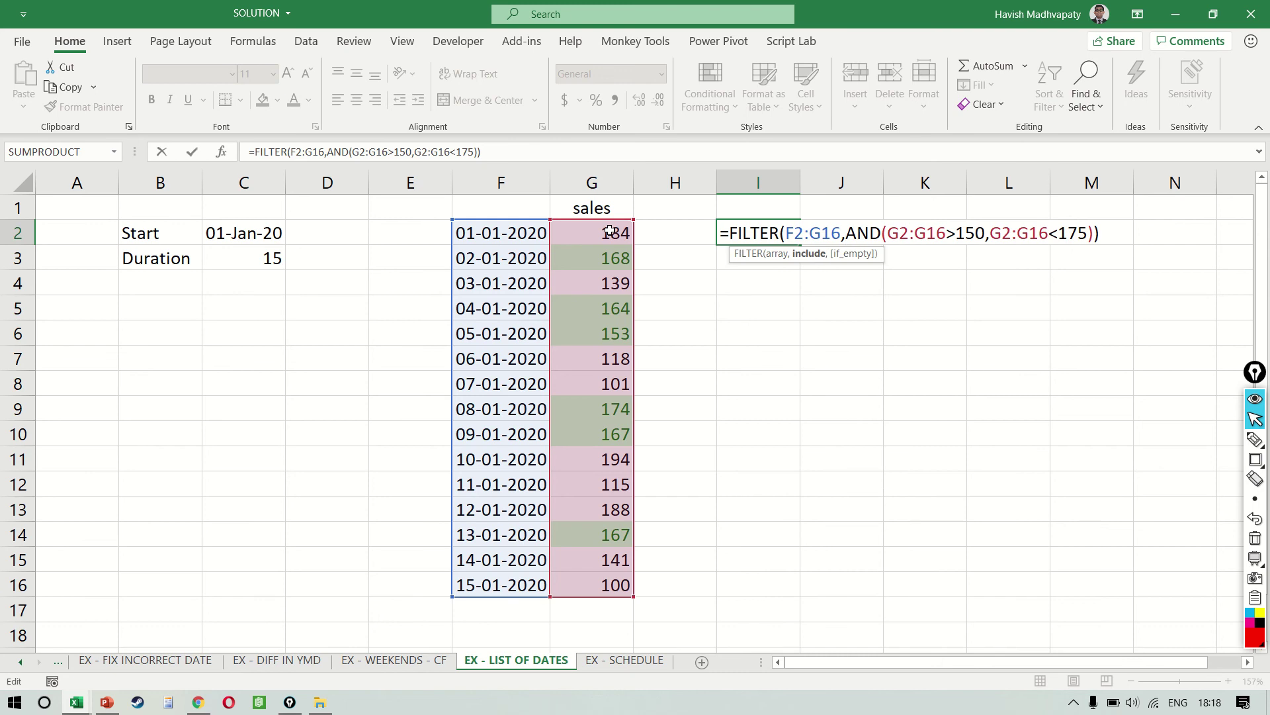
{"action": "key", "text": "Left"}
{"action": "key", "text": "Left"}
- Strip AND( and the second condition, leaving =FILTER(F2:G16,G2:G16>150)
{"action": "key", "text": "Right"}
{"action": "key", "text": "Right"}
{"action": "key", "text": "Right"}
{"action": "key", "text": "Right"}
{"action": "key", "text": "Right"}
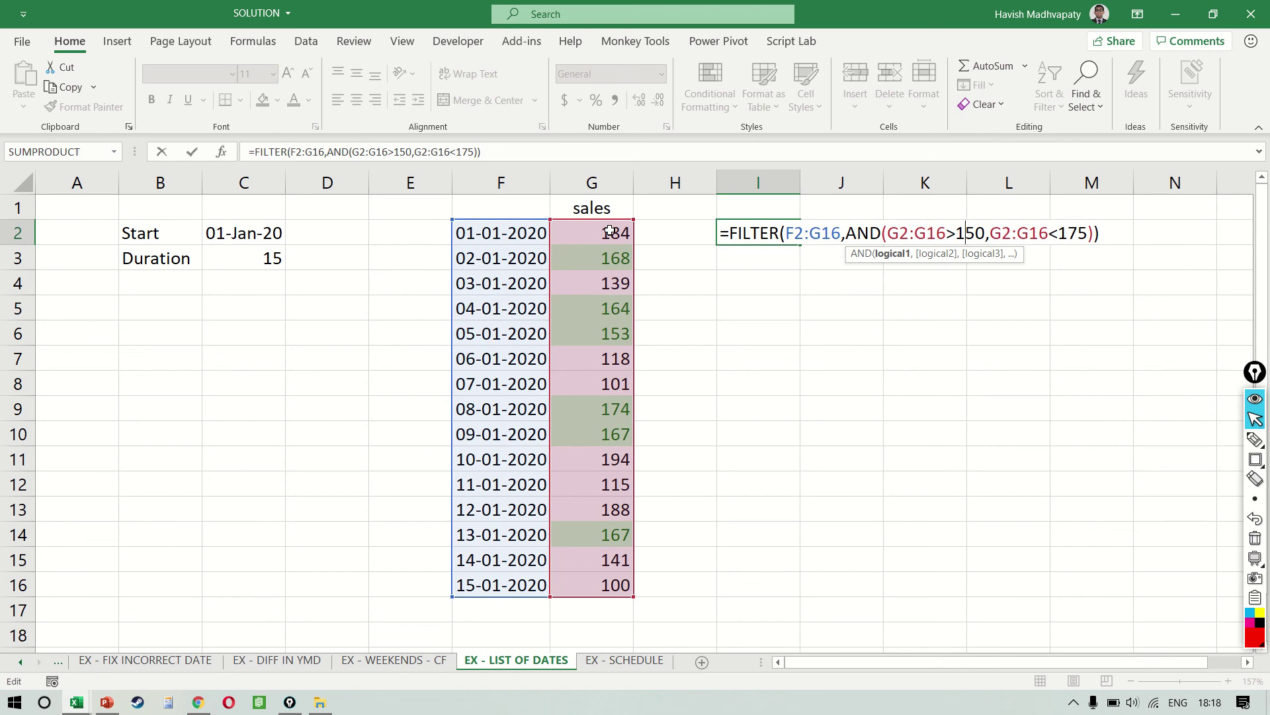
{"action": "key", "text": "Right"}
{"action": "key", "text": "Right"}
{"action": "key", "text": "Right"}
{"action": "key", "text": "shift+Right"}
{"action": "key", "text": "shift+Right"}
{"action": "key", "text": "shift+Right"}
{"action": "key", "text": "shift+Right"}
{"action": "key", "text": "shift+Right"}
{"action": "key", "text": "shift+Right"}
{"action": "key", "text": "shift+Right"}
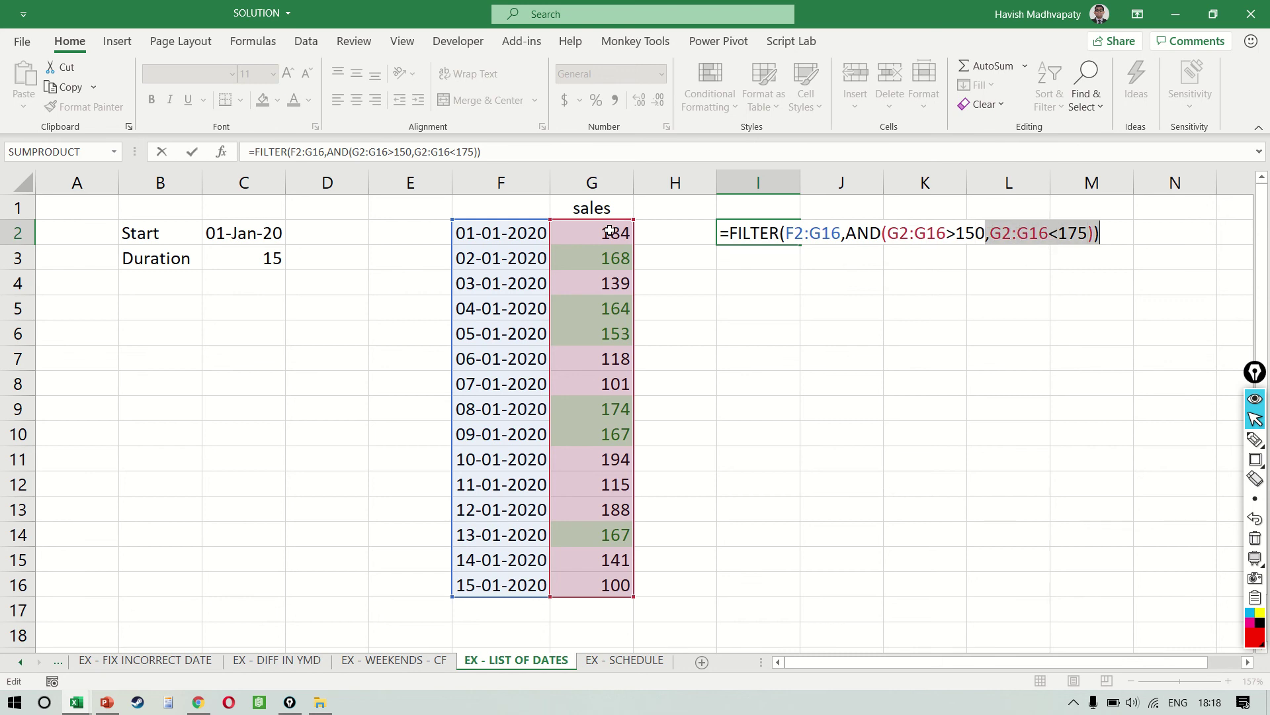
{"action": "type", "text": ")"}
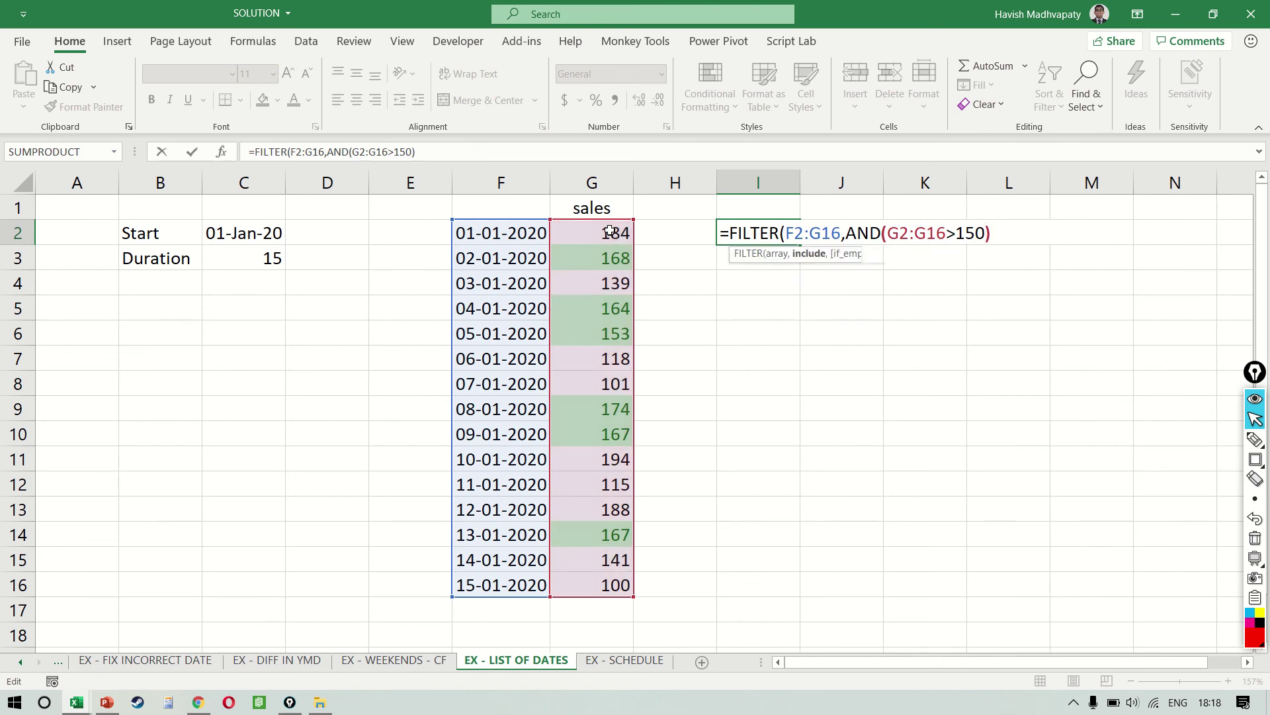
{"action": "key", "text": "BackSpace"}
{"action": "key", "text": "shift+Left"}
{"action": "key", "text": "shift+Left"}
{"action": "key", "text": "shift+Left"}
{"action": "key", "text": "shift+Left"}
{"action": "key", "text": "BackSpace"}
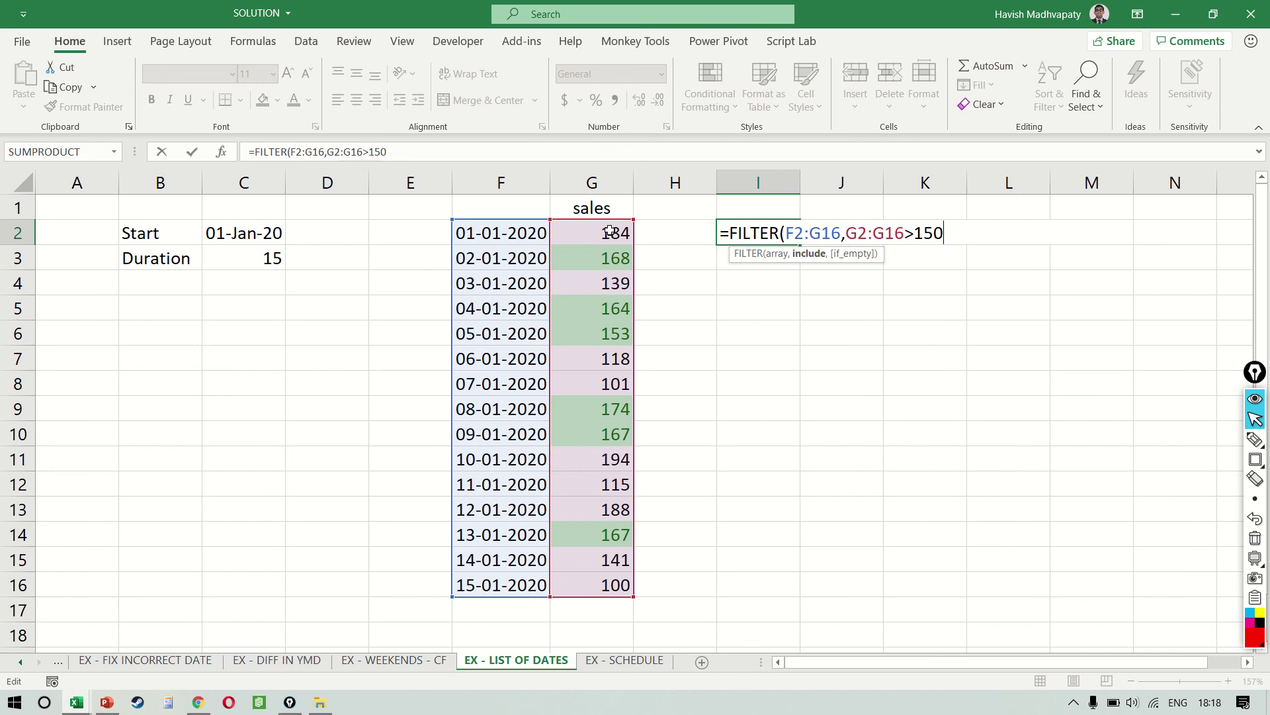
{"action": "key", "text": "Return"}
- Format the spilled dates in I2:I10 as Short Date
{"action": "key", "text": "Up"}
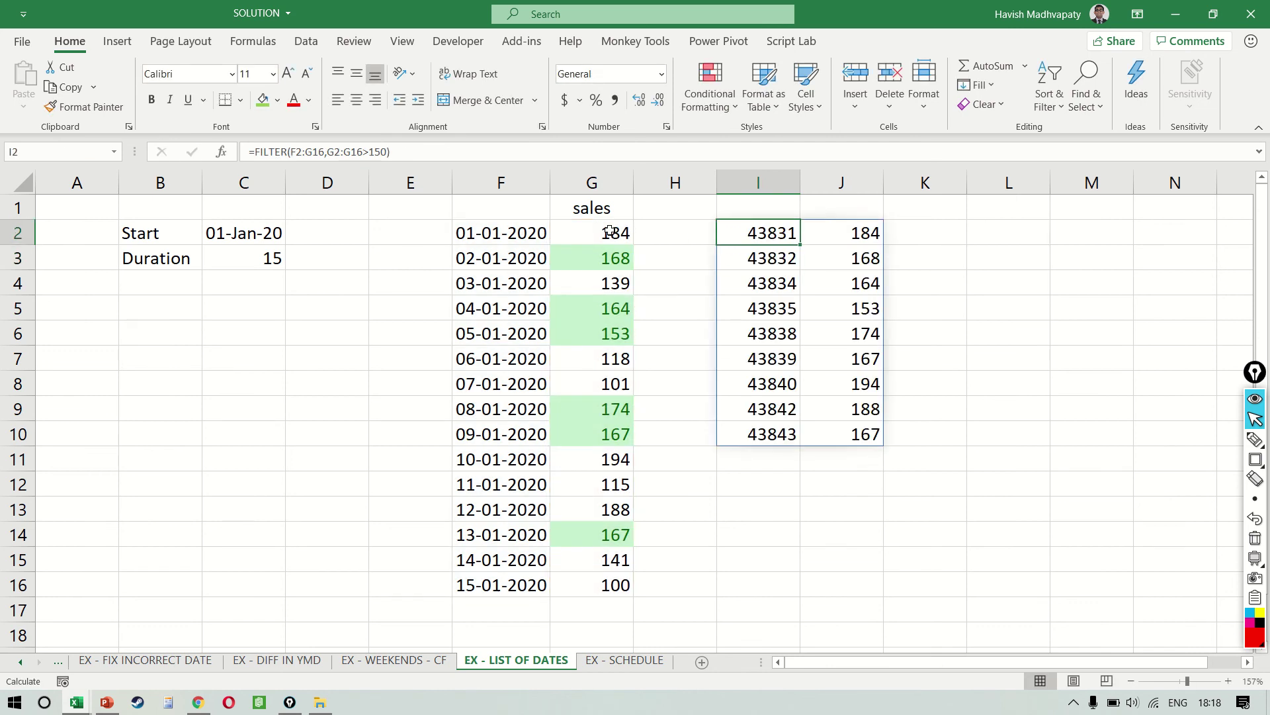
{"action": "key", "text": "ctrl+shift+Down"}
{"action": "left_click", "coordinate": [660, 73]}
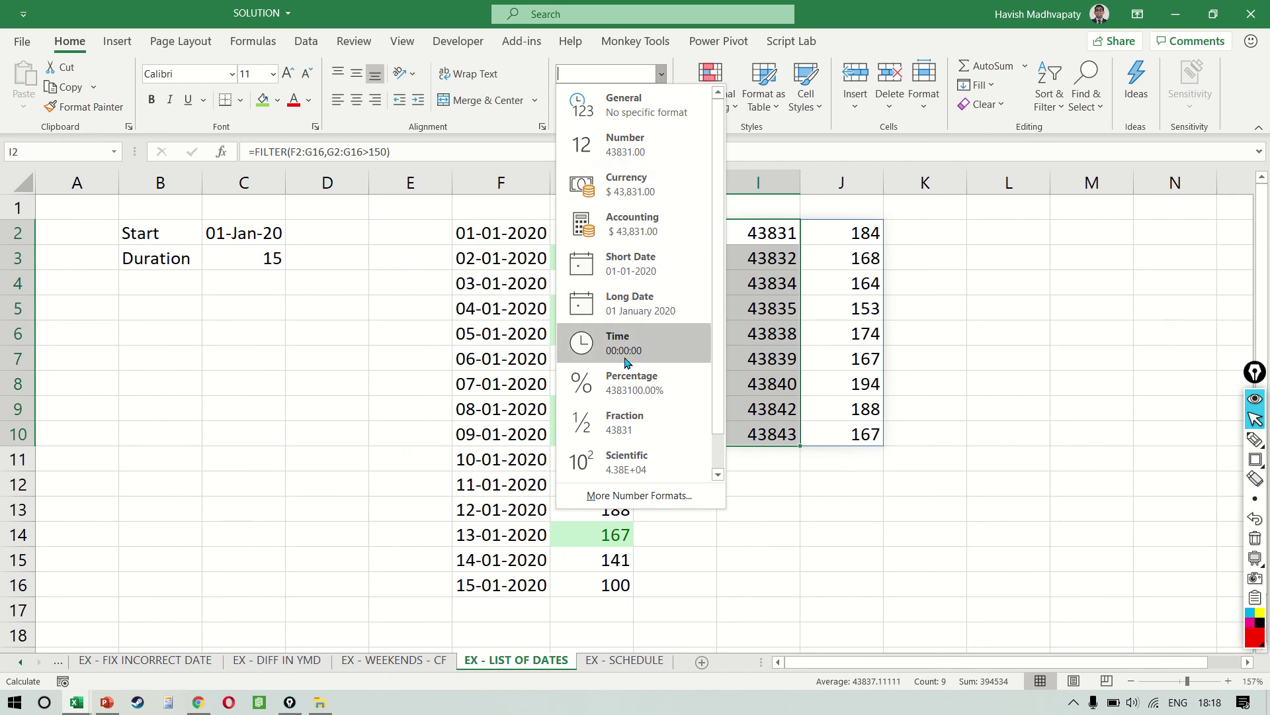
{"action": "left_click", "coordinate": [632, 266]}
- Select the whole I2:J10 result range and reopen the I2 formula for editing
{"action": "key", "text": "ctrl+shift+Up"}
{"action": "key", "text": "ctrl+shift+Down"}
{"action": "key", "text": "ctrl+shift+Right"}
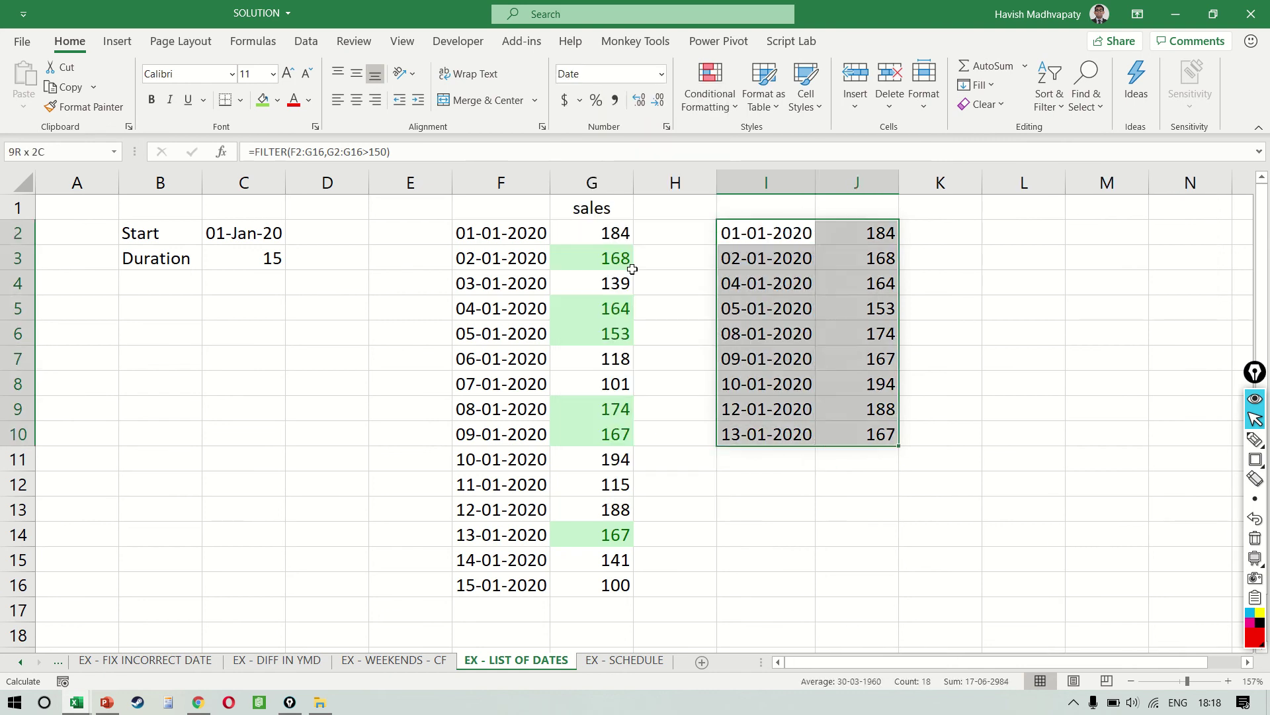
{"action": "key", "text": "Right"}
{"action": "key", "text": "F2"}
{"action": "key", "text": "Escape"}
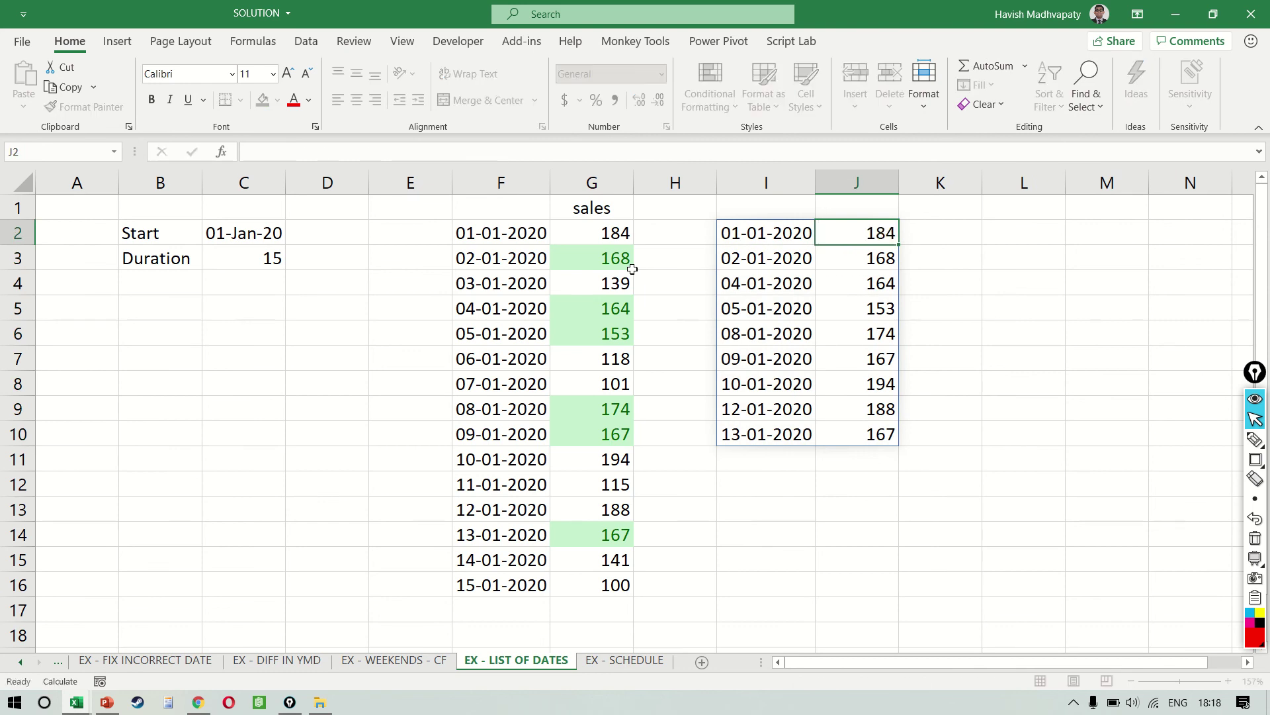
{"action": "key", "text": "Left"}
{"action": "key", "text": "F2"}
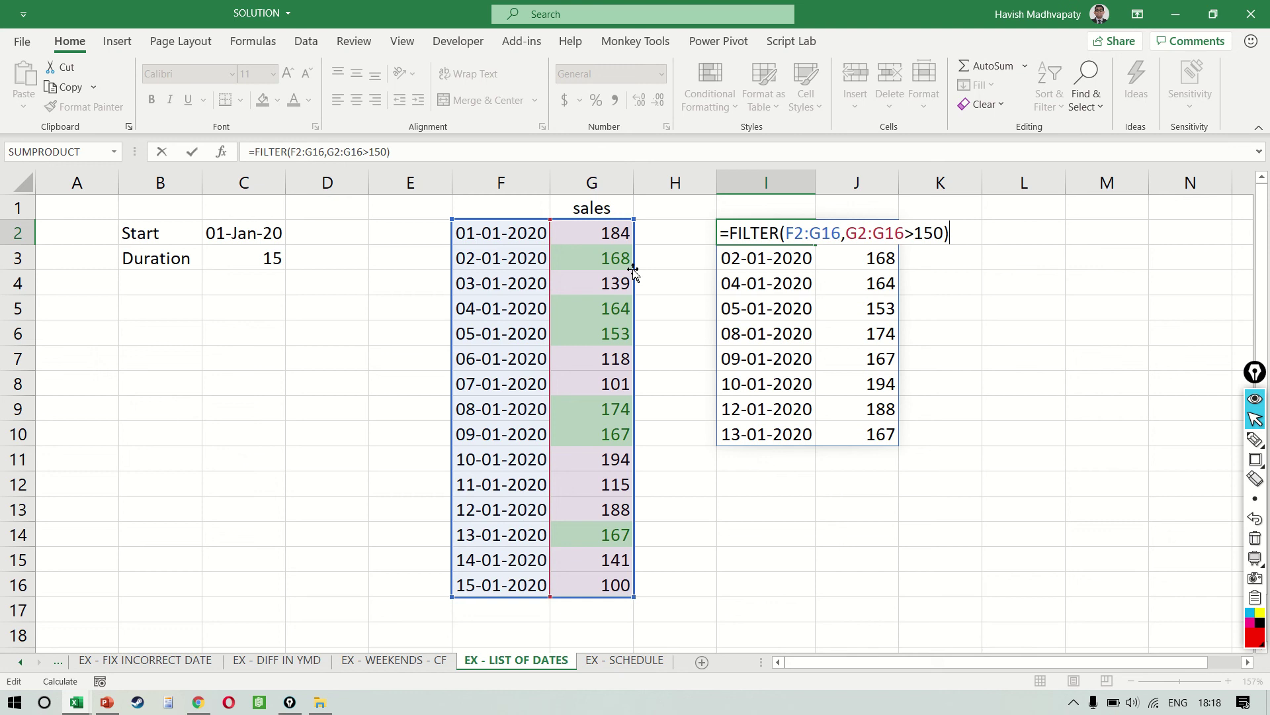
- Change the include argument to (G2:G16>150)*(G2:G16<175) and enter the formula
{"action": "key", "text": "Left"}
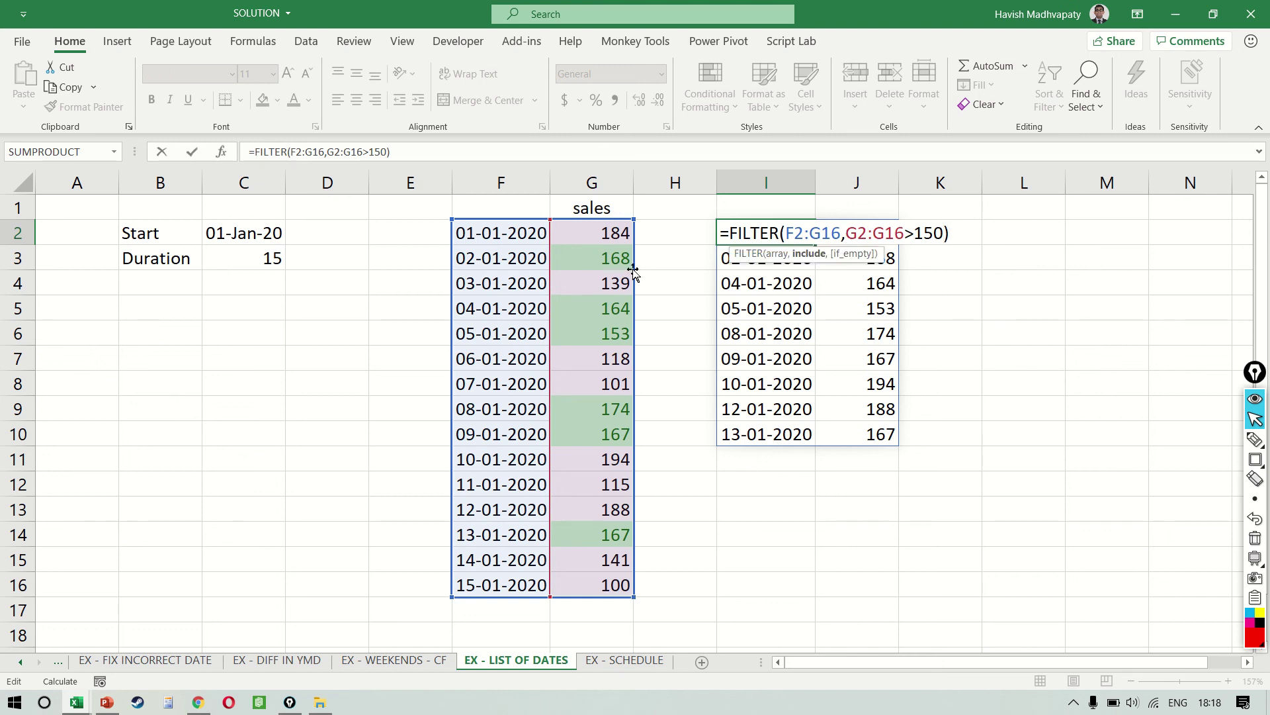
{"action": "type", "text": "("}
{"action": "key", "text": "Right"}
{"action": "key", "text": "Right"}
{"action": "key", "text": "Right"}
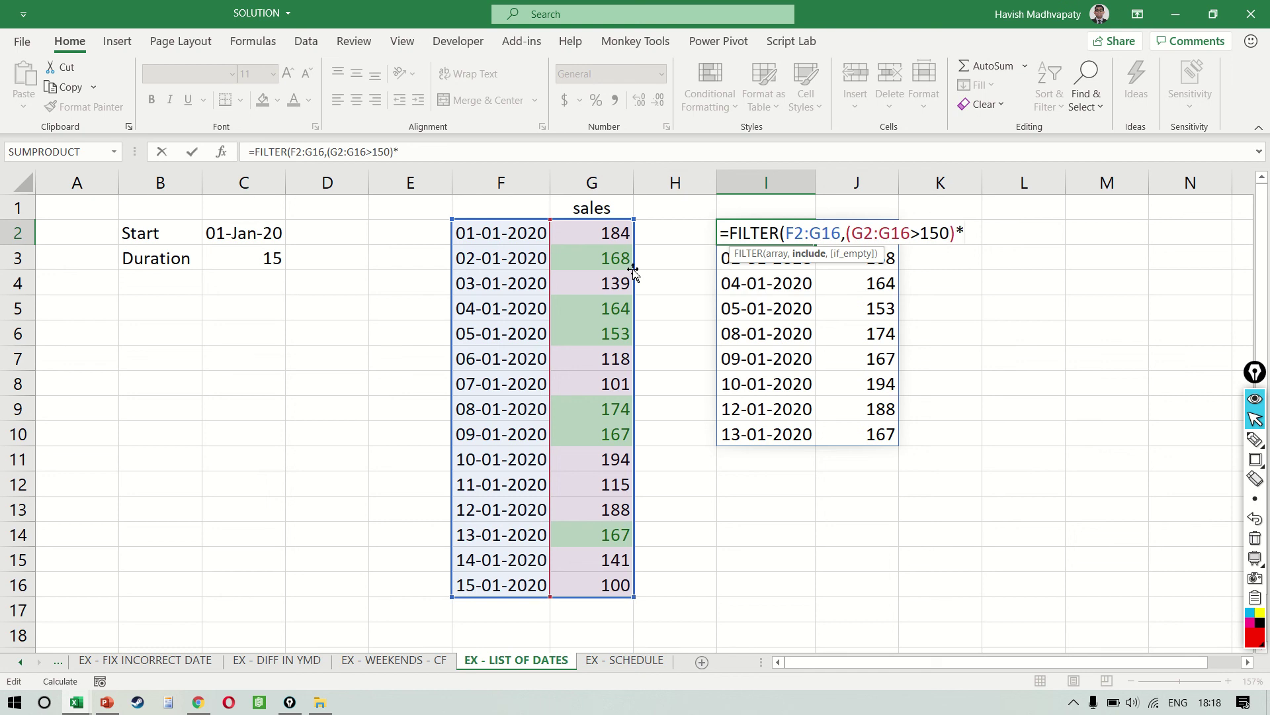
{"action": "type", "text": "(g2:"}
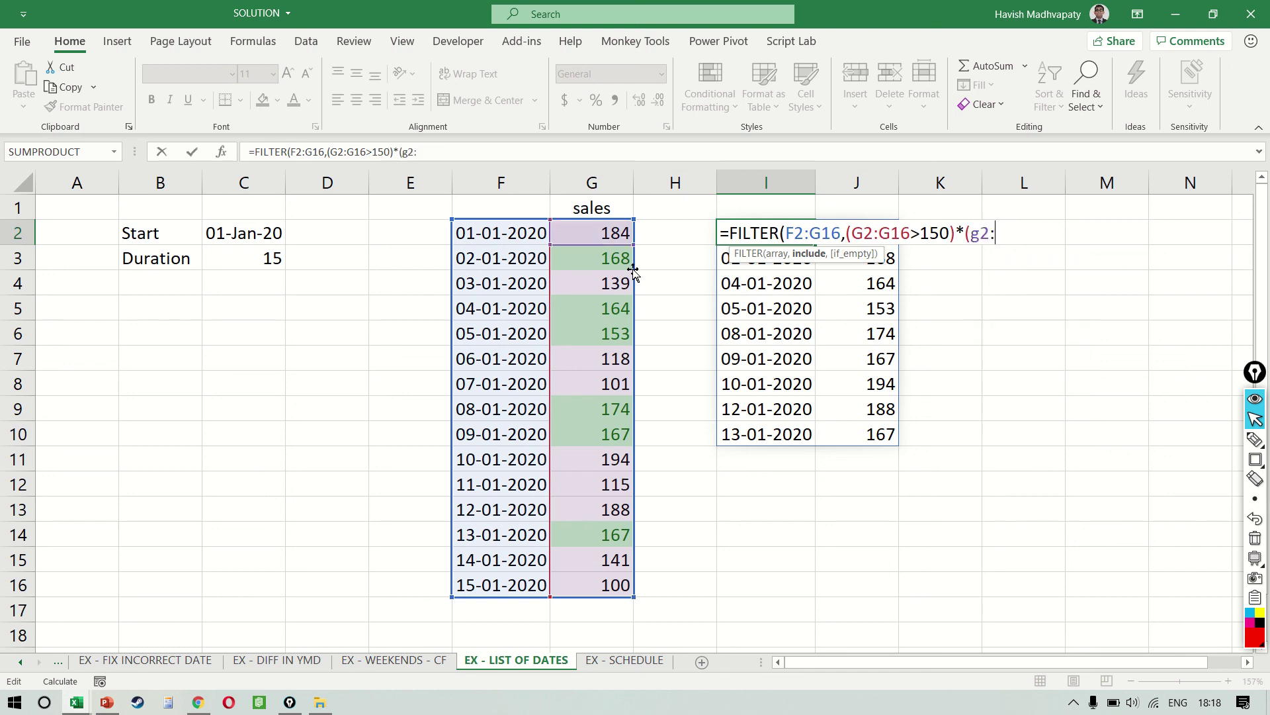
{"action": "type", "text": "g16<"}
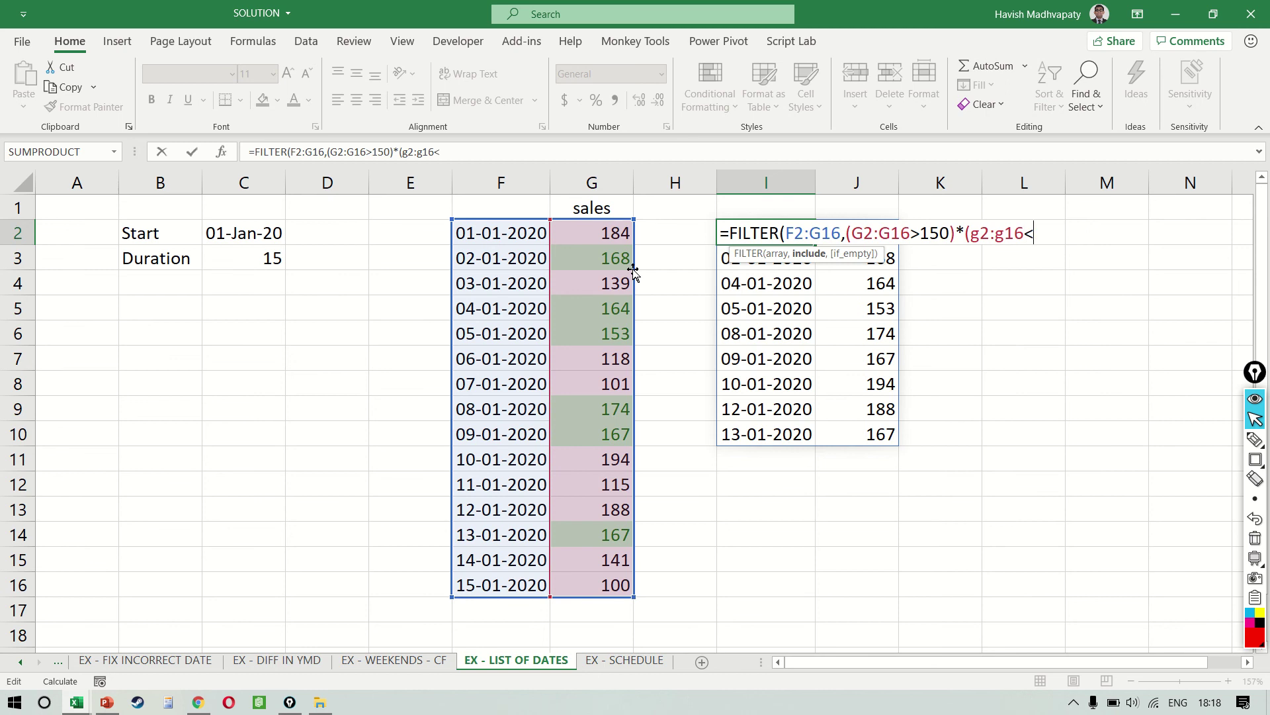
{"action": "type", "text": "175"}
{"action": "type", "text": ")"}
{"action": "key", "text": "Return"}
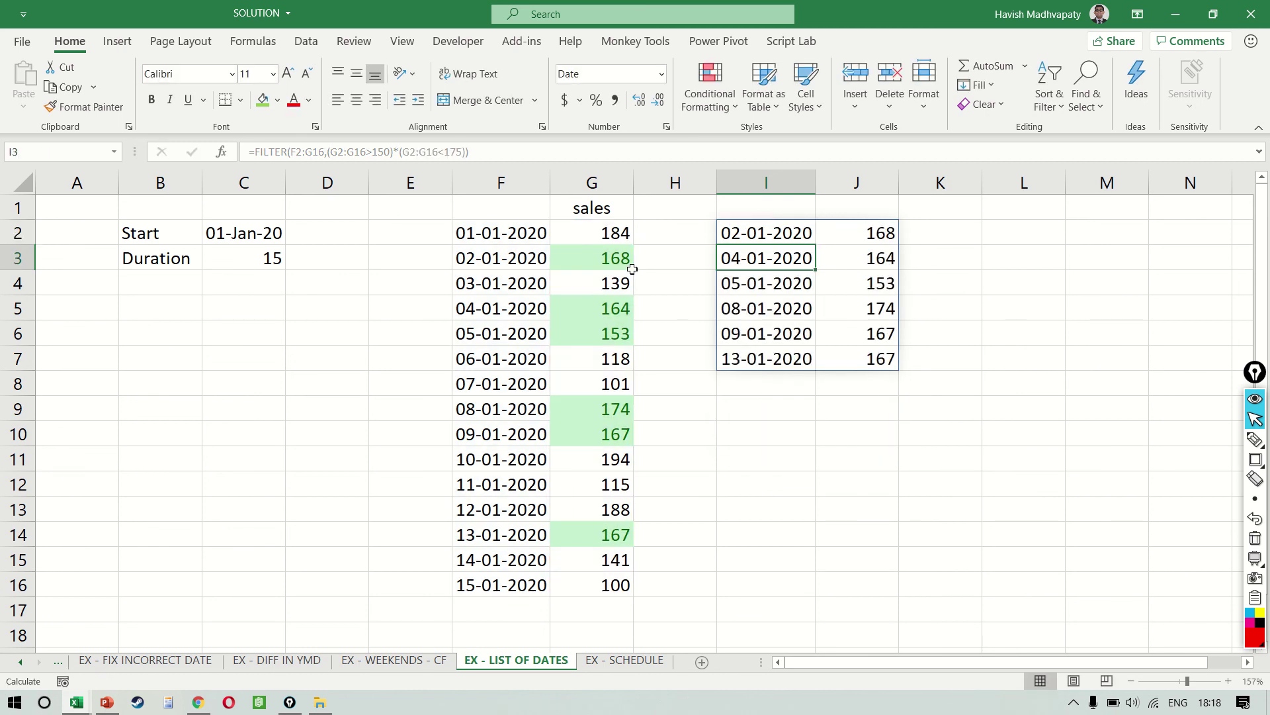
{"action": "key", "text": "Up"}
- Select the spilled results to check the six sales between 150 and 175
{"action": "key", "text": "ctrl+shift+Down"}
{"action": "key", "text": "ctrl+shift+Right"}
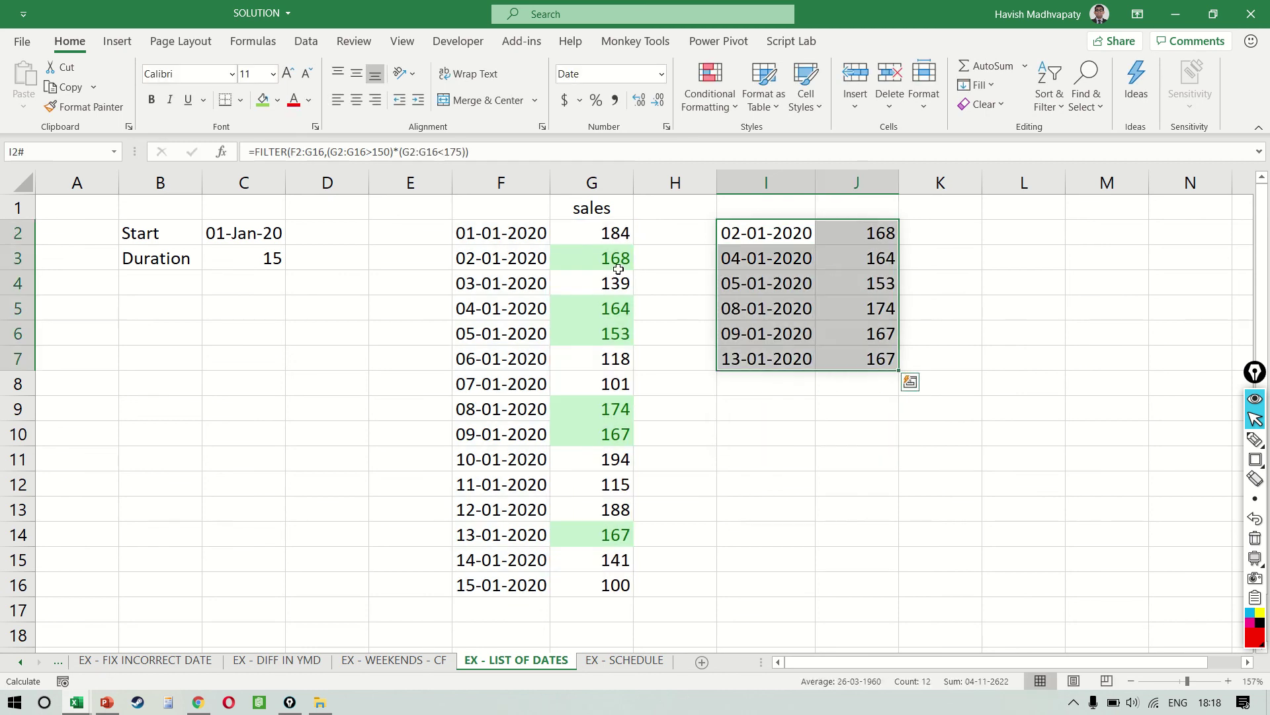
{"action": "left_click_drag", "start_coordinate": [582, 237], "coordinate": [612, 586]}
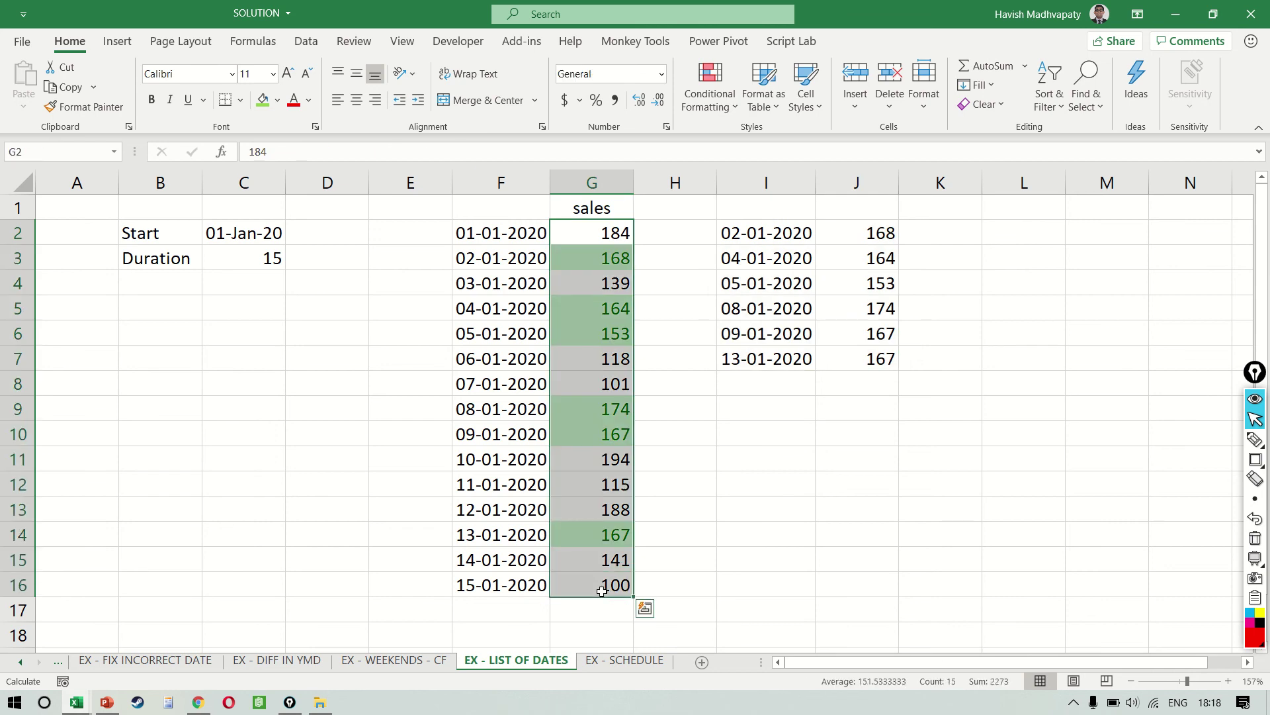
{"action": "left_click", "coordinate": [892, 226]}
{"action": "key", "text": "Left"}
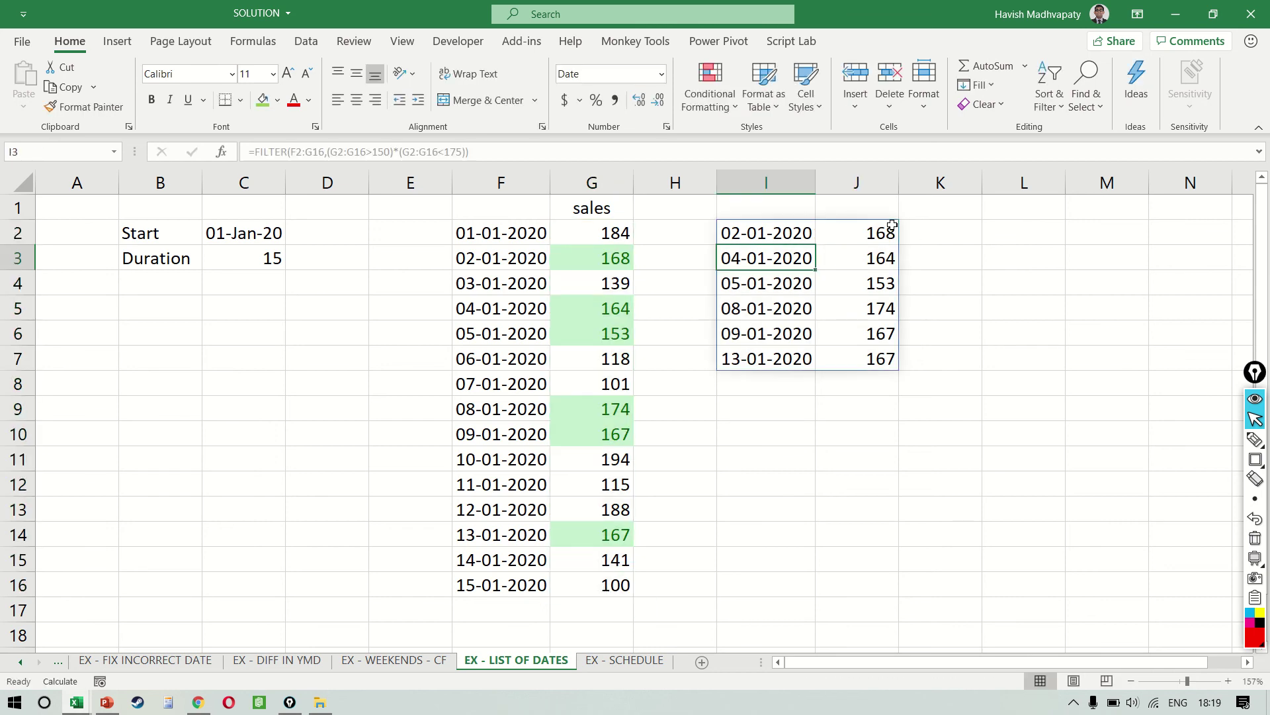
- Highlight both sales conditions in the I2 formula to review them
{"action": "key", "text": "F2"}
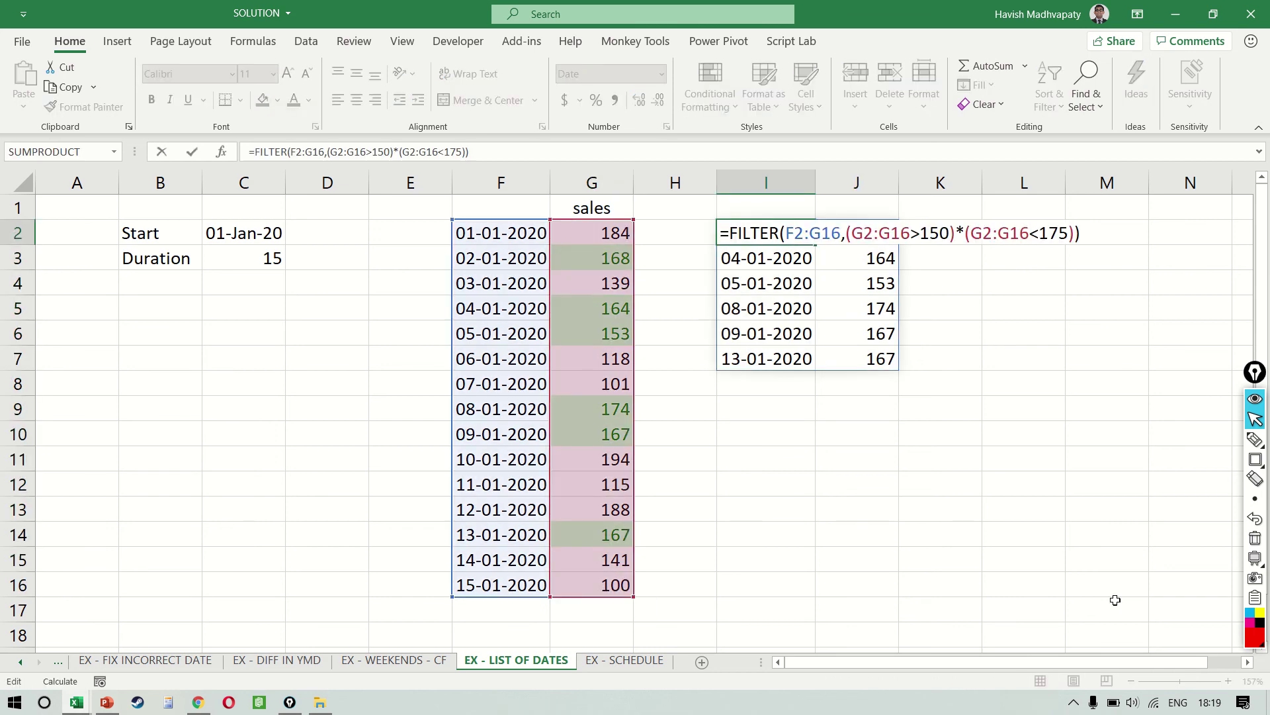
{"action": "left_click_drag", "start_coordinate": [873, 232], "coordinate": [957, 232]}
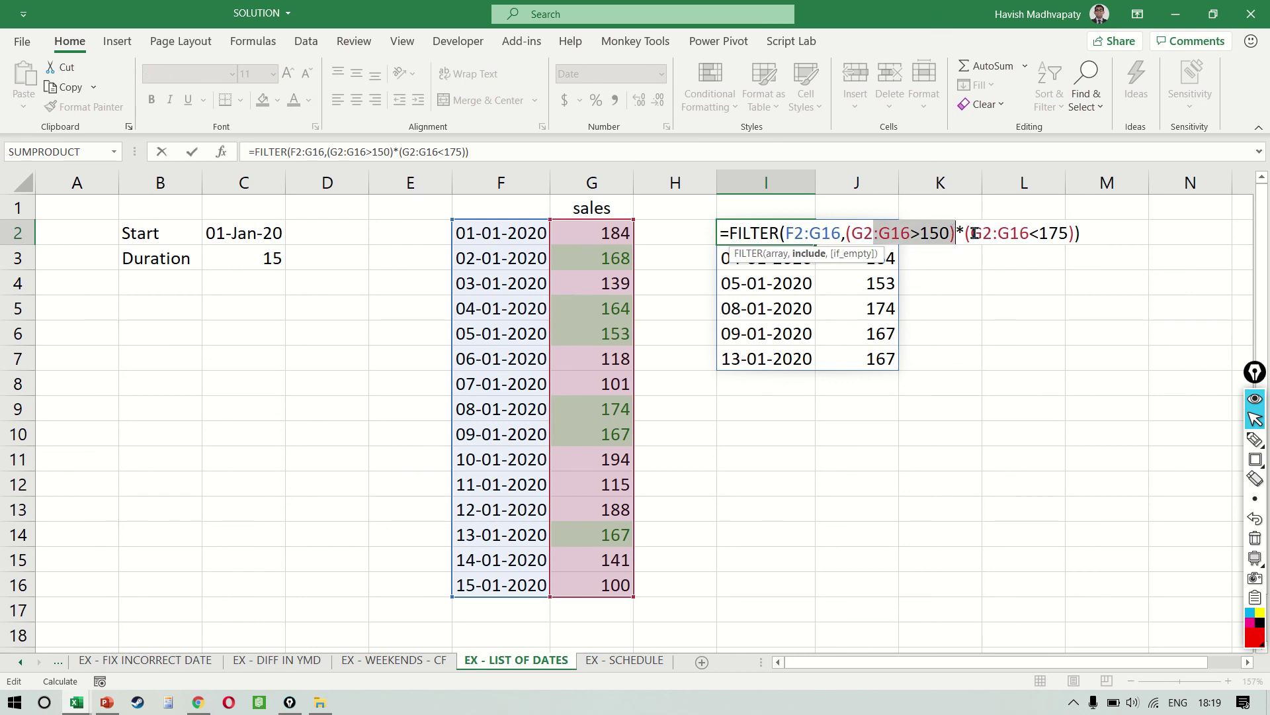
{"action": "left_click_drag", "start_coordinate": [975, 233], "coordinate": [1077, 230]}
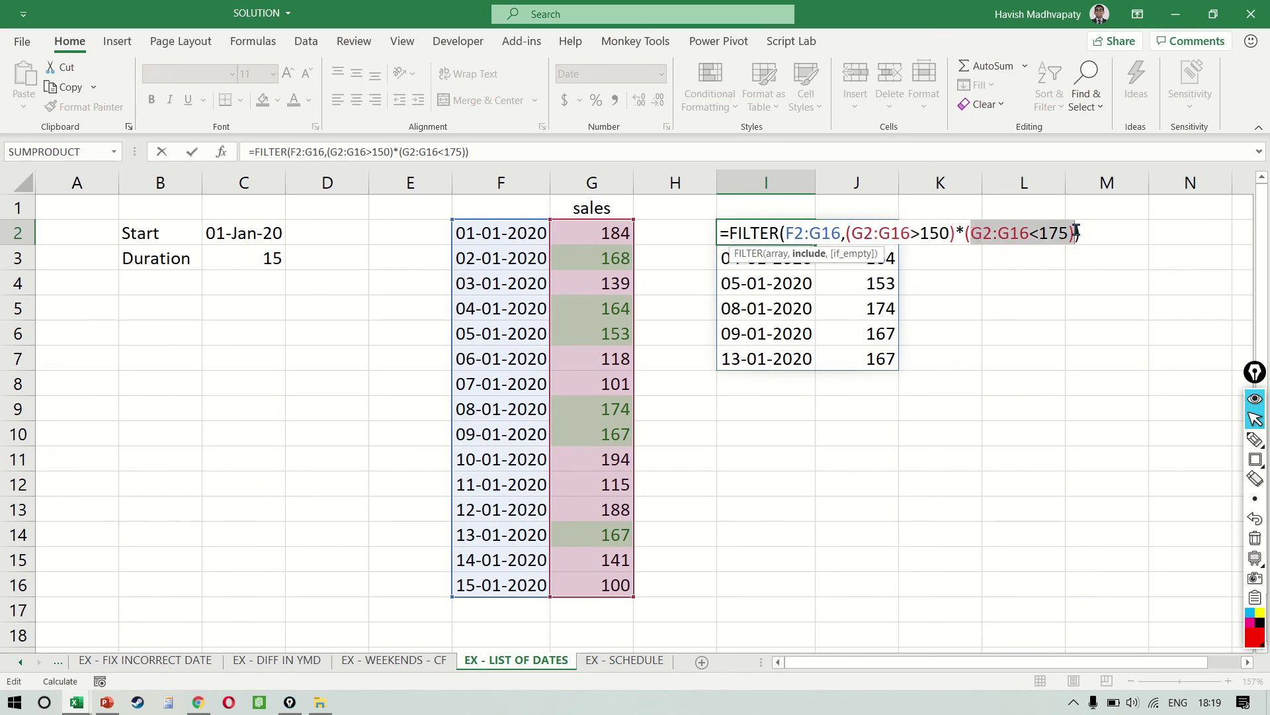
{"action": "key", "text": "Return"}
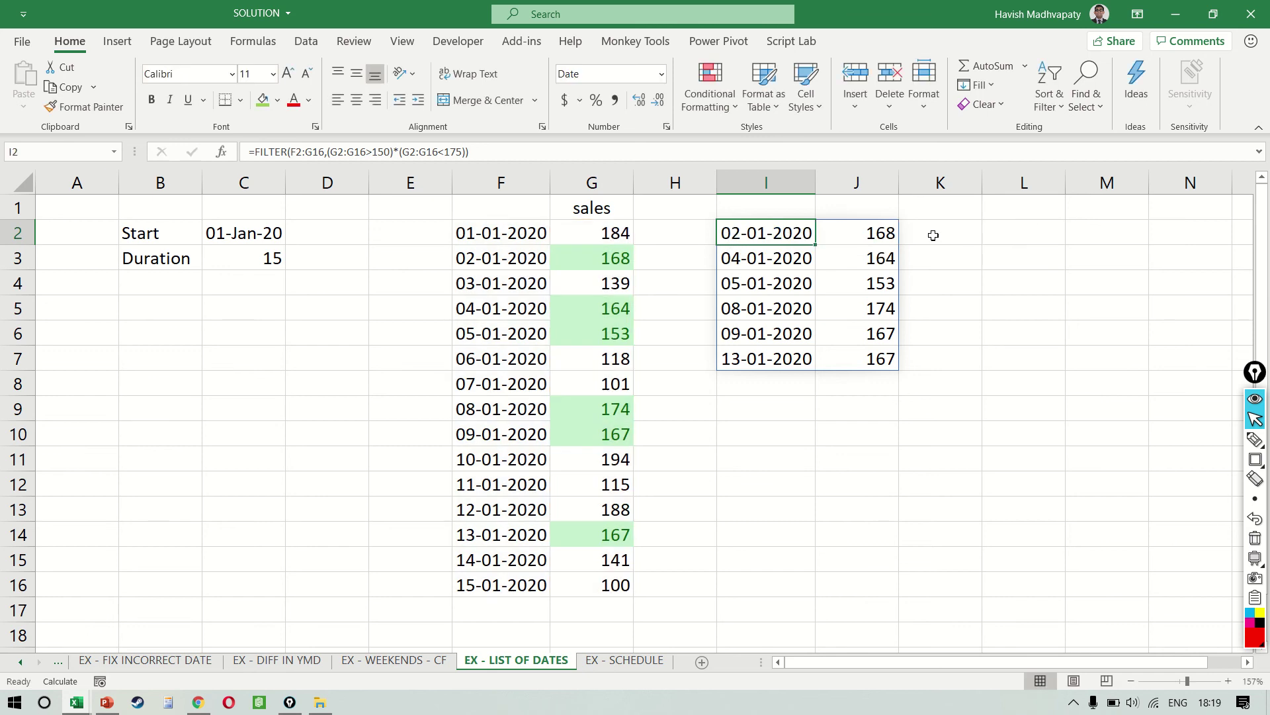
{"action": "left_click_drag", "start_coordinate": [867, 232], "coordinate": [870, 358]}
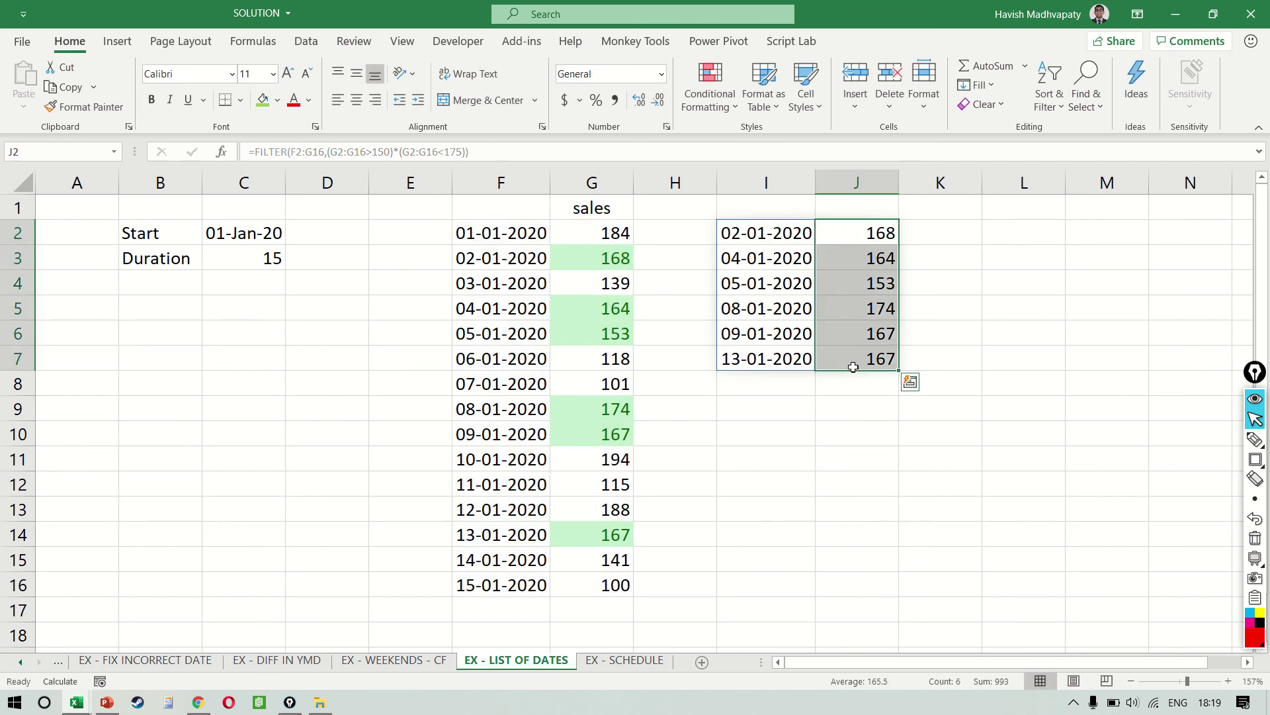
{"action": "key", "text": "Left"}
{"action": "key", "text": "F2"}
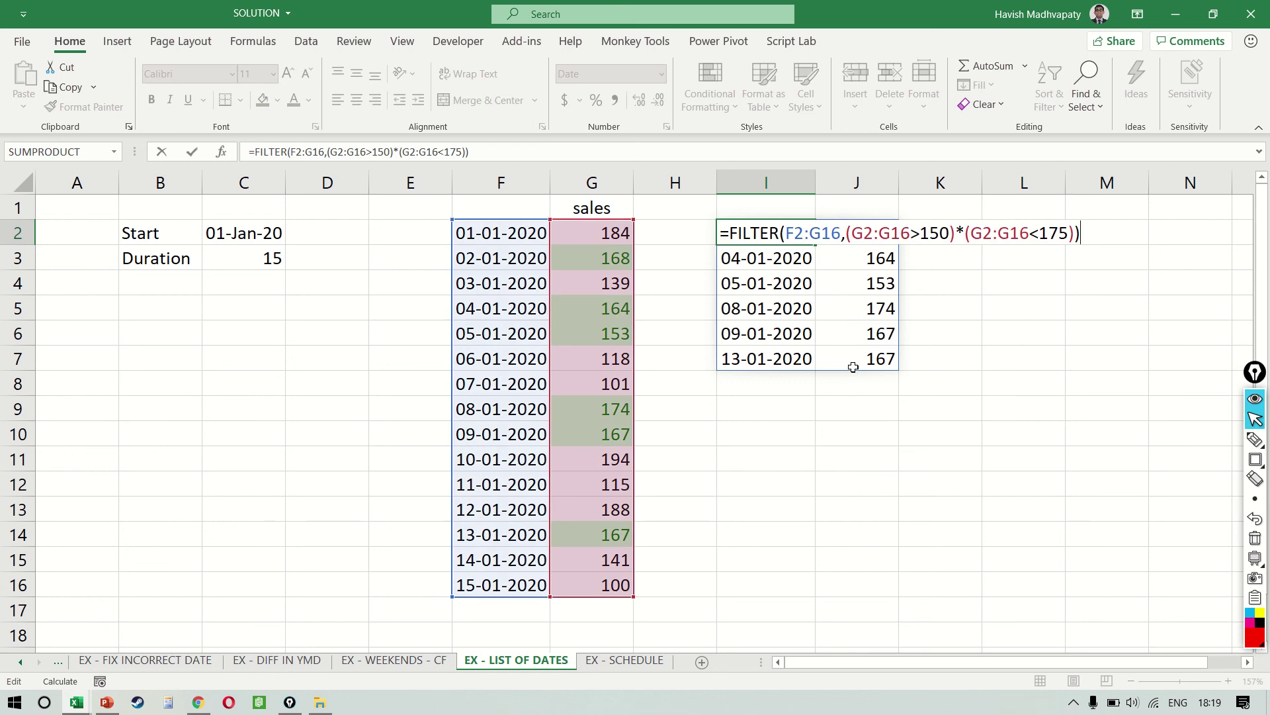
- Enter threshold values 150 in M2 and 175 in M3
{"action": "key", "text": "Escape"}
{"action": "key", "text": "Right"}
{"action": "key", "text": "Right"}
{"action": "key", "text": "Right"}
{"action": "key", "text": "Right"}
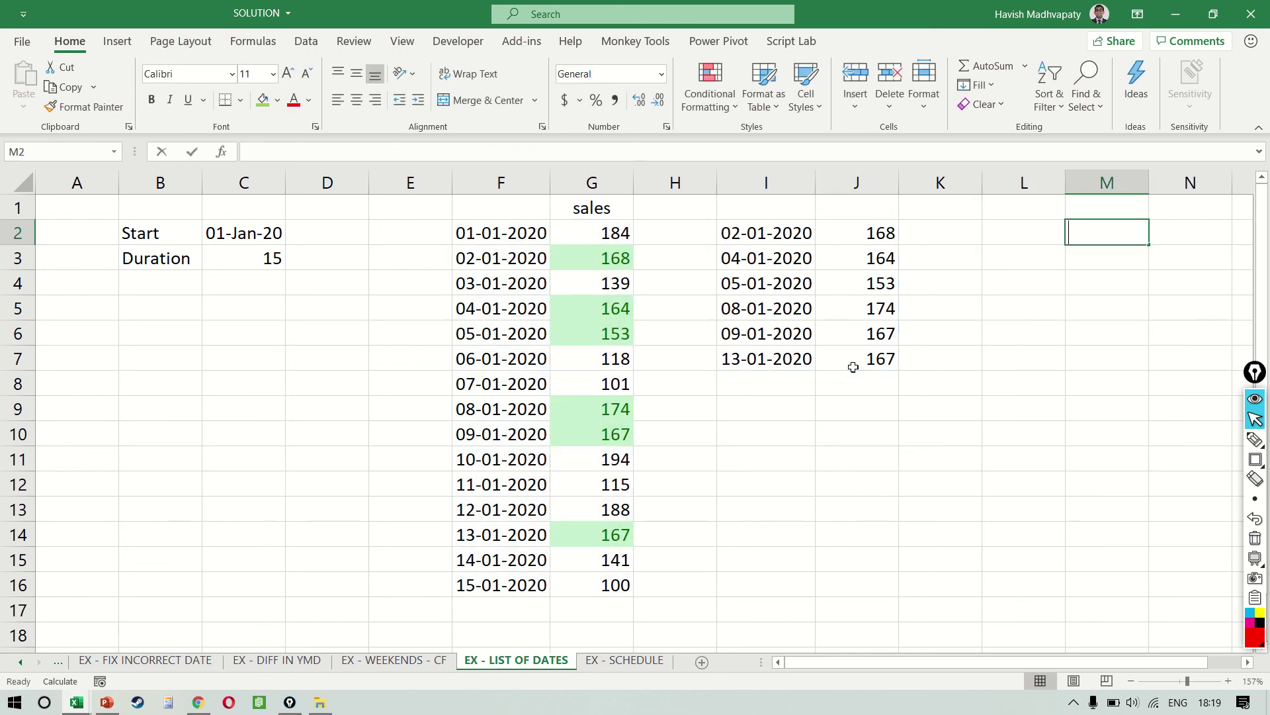
{"action": "type", "text": "150"}
{"action": "key", "text": "Return"}
{"action": "type", "text": "175"}
{"action": "key", "text": "Return"}
- Replace the hard-coded 150 and 175 in the I2 formula with M2 and M3
{"action": "key", "text": "Up"}
{"action": "key", "text": "Left"}
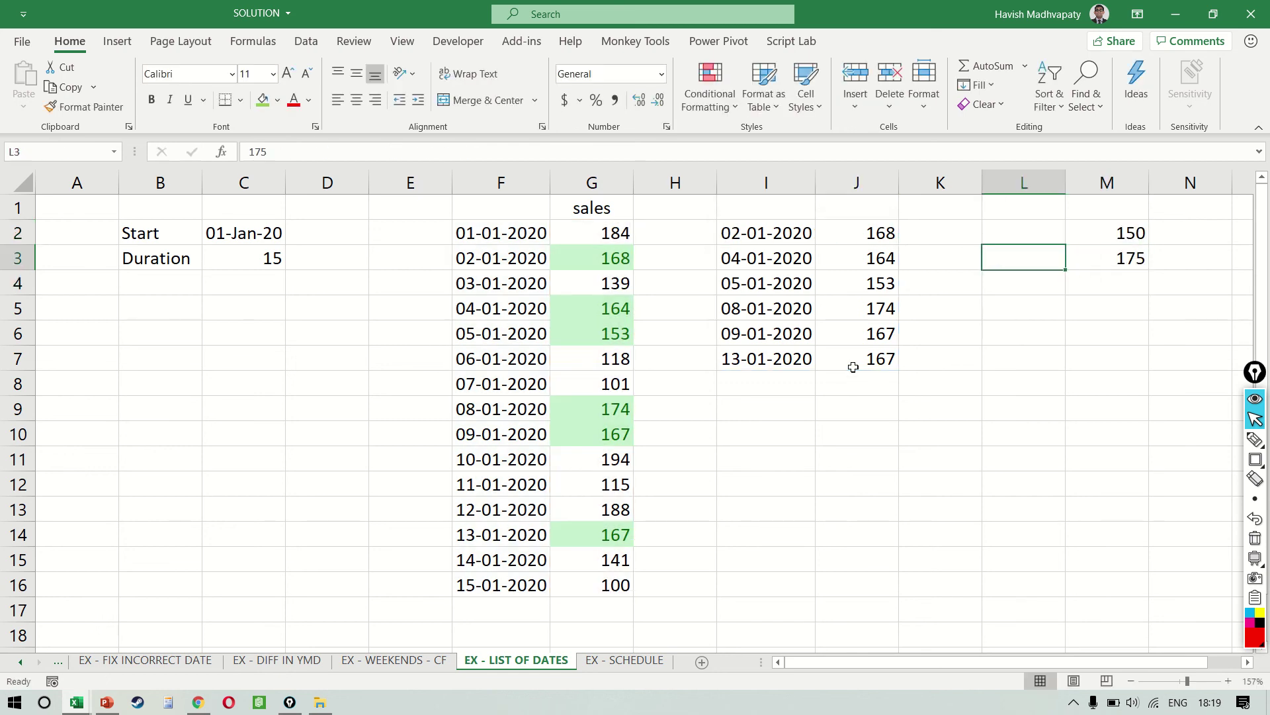
{"action": "key", "text": "Up"}
{"action": "key", "text": "Left"}
{"action": "key", "text": "Left"}
{"action": "key", "text": "Left"}
{"action": "key", "text": "F2"}
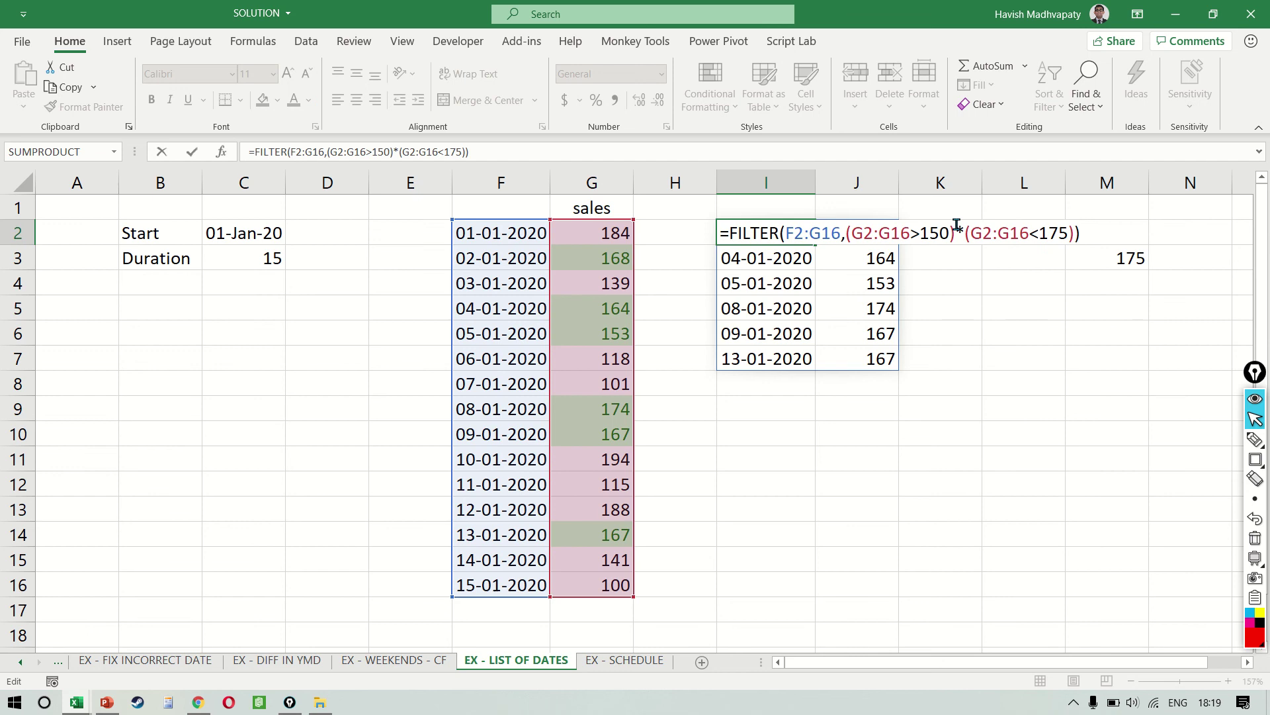
{"action": "left_click", "coordinate": [956, 228]}
{"action": "key", "text": "Right"}
{"action": "key", "text": "ctrl+shift+Left"}
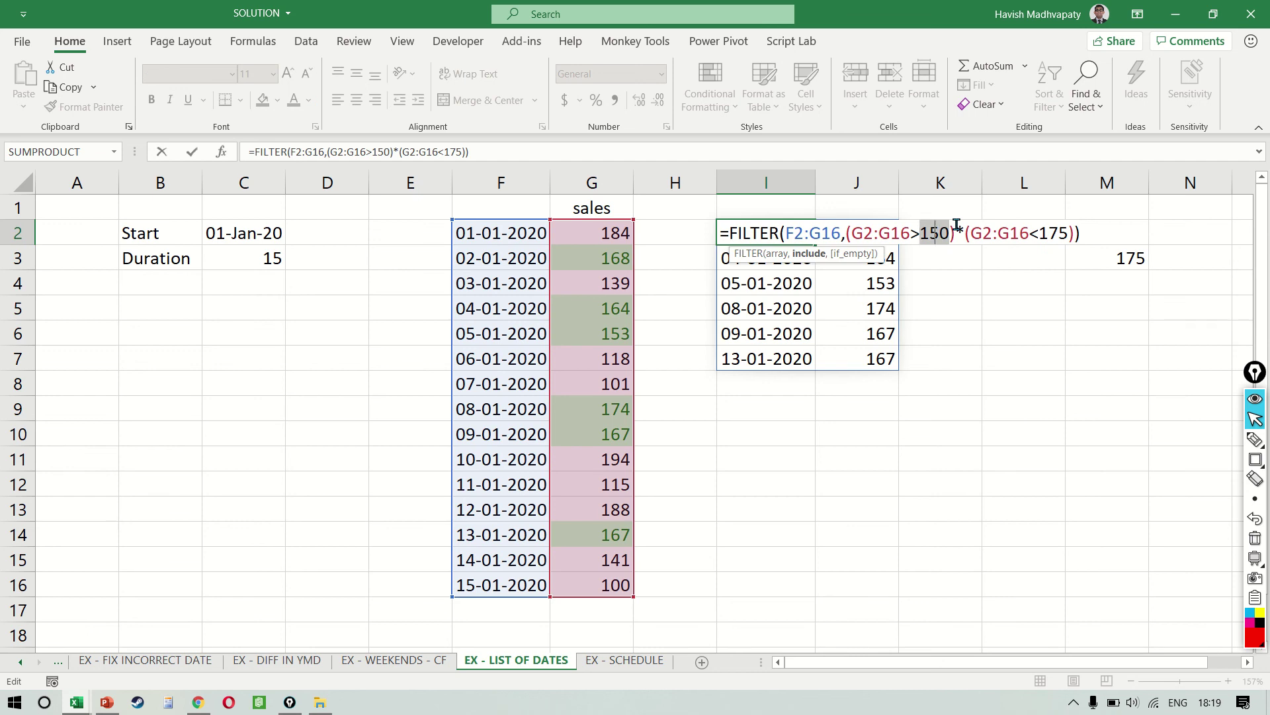
{"action": "type", "text": "m2"}
{"action": "key", "text": "ctrl+shift+Right"}
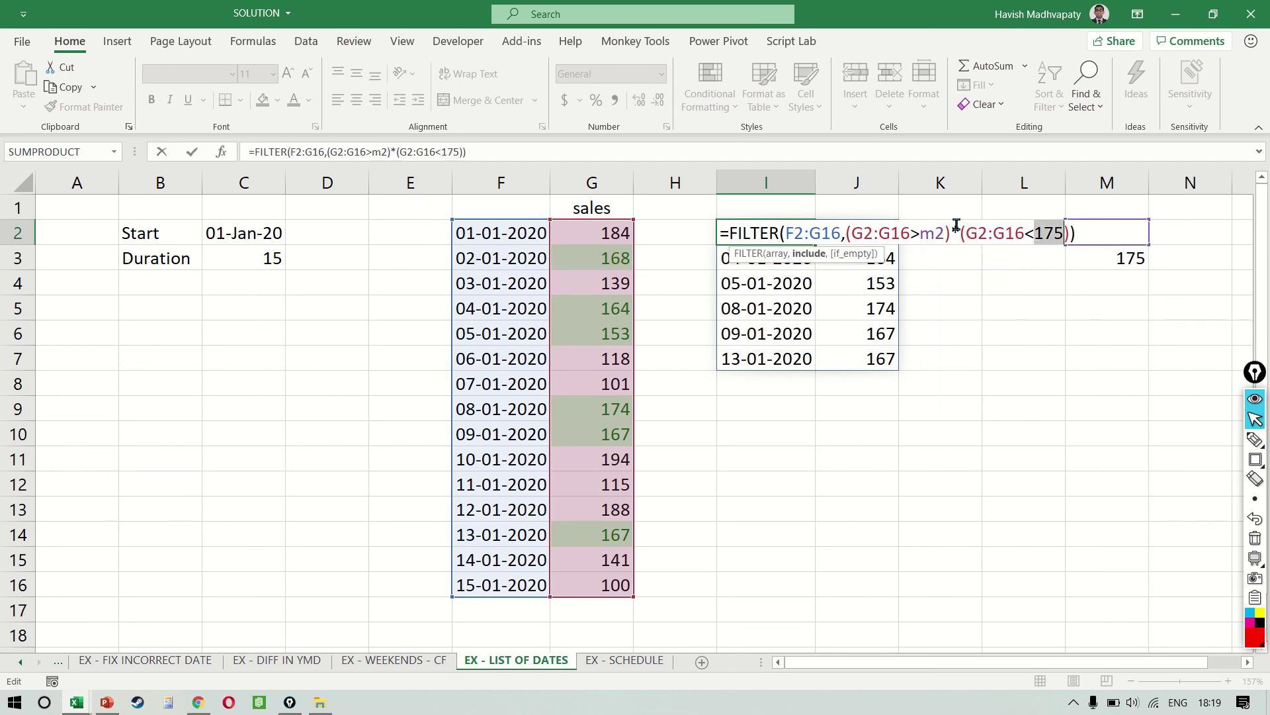
{"action": "type", "text": "m3"}
{"action": "key", "text": "Return"}
- Label N2 as 'min' and N3 as 'max'
{"action": "key", "text": "Right"}
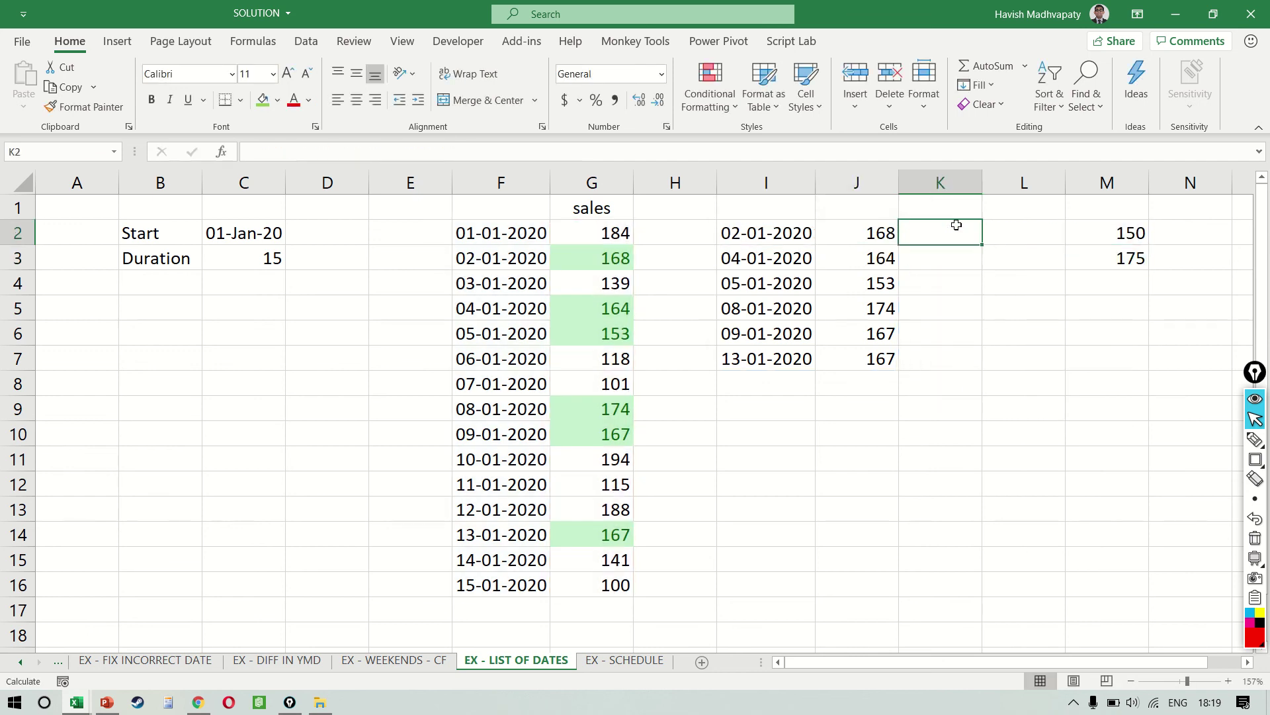
{"action": "key", "text": "Right"}
{"action": "key", "text": "Right"}
{"action": "key", "text": "Right"}
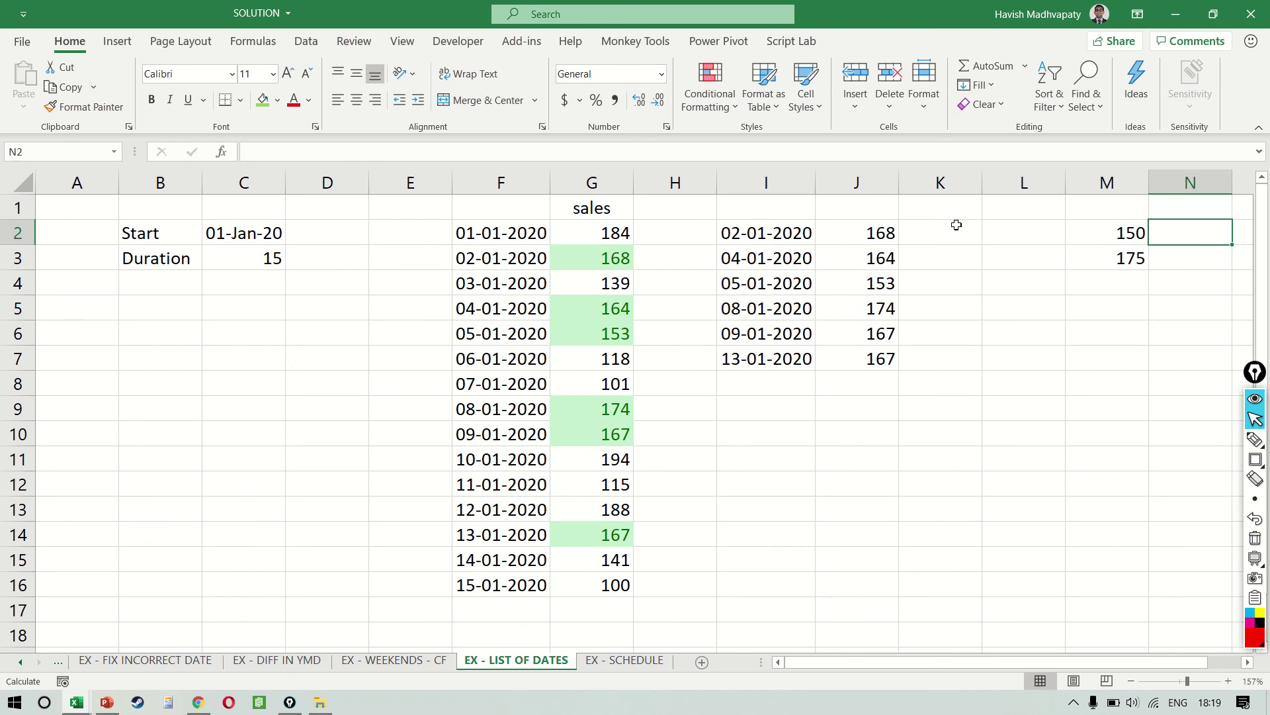
{"action": "type", "text": "min"}
{"action": "key", "text": "Return"}
{"action": "type", "text": "max"}
{"action": "key", "text": "Return"}
- Change the thresholds to 100 in M2 and 200 in M3
{"action": "key", "text": "Up"}
{"action": "key", "text": "Left"}
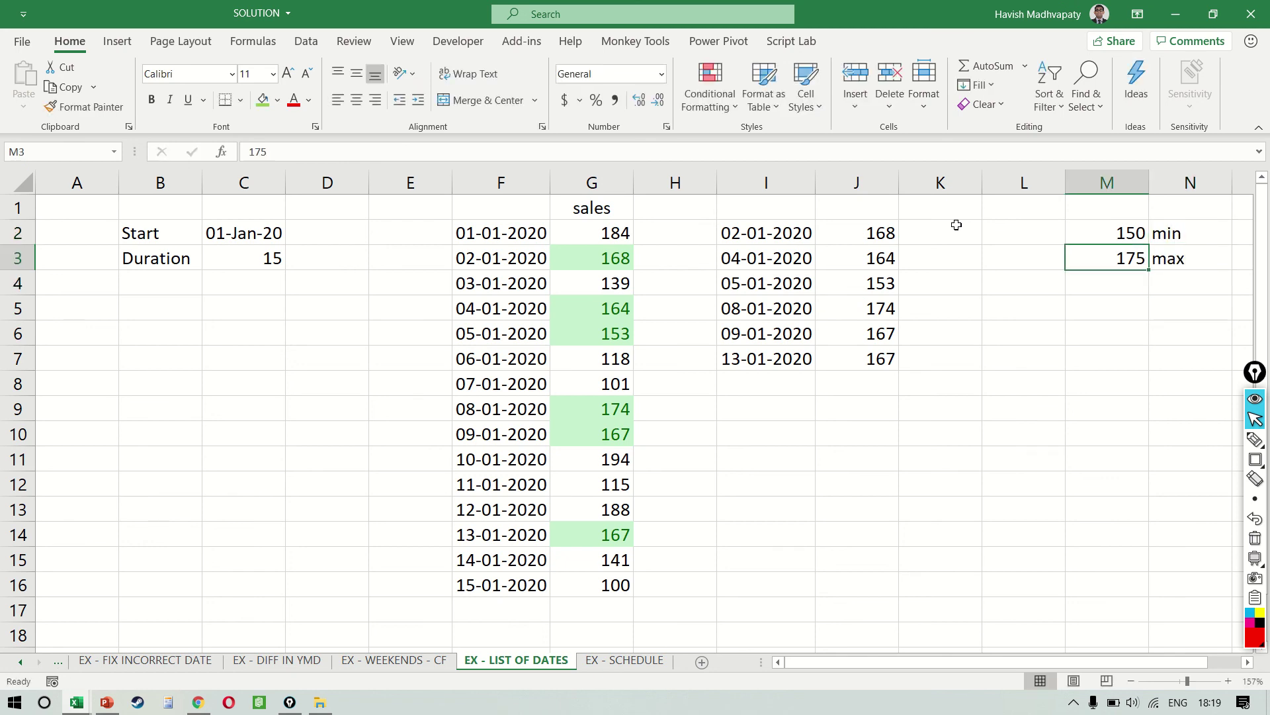
{"action": "key", "text": "Up"}
{"action": "type", "text": "100"}
{"action": "key", "text": "Return"}
{"action": "type", "text": "20"}
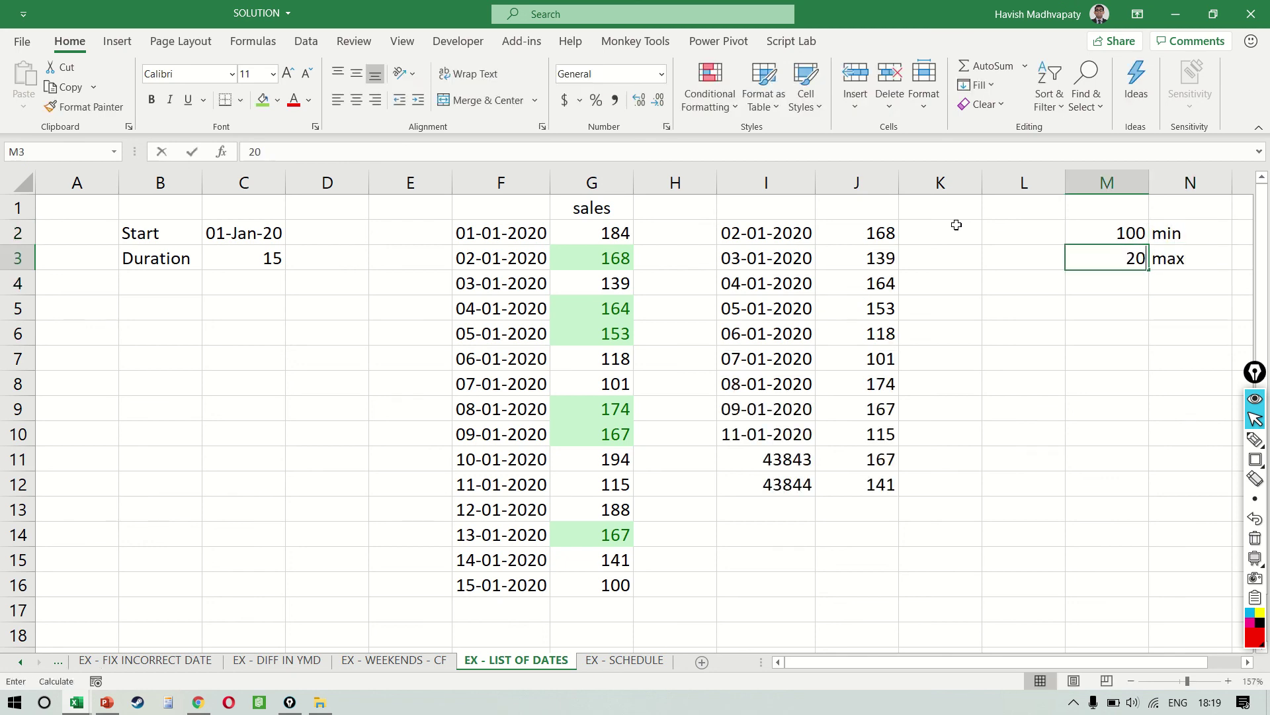
{"action": "type", "text": "0"}
{"action": "key", "text": "Return"}
- Select the 14 filtered dates in I2:I15
{"action": "key", "text": "Left"}
{"action": "key", "text": "Left"}
{"action": "key", "text": "Left"}
{"action": "key", "text": "Left"}
{"action": "key", "text": "ctrl+Down"}
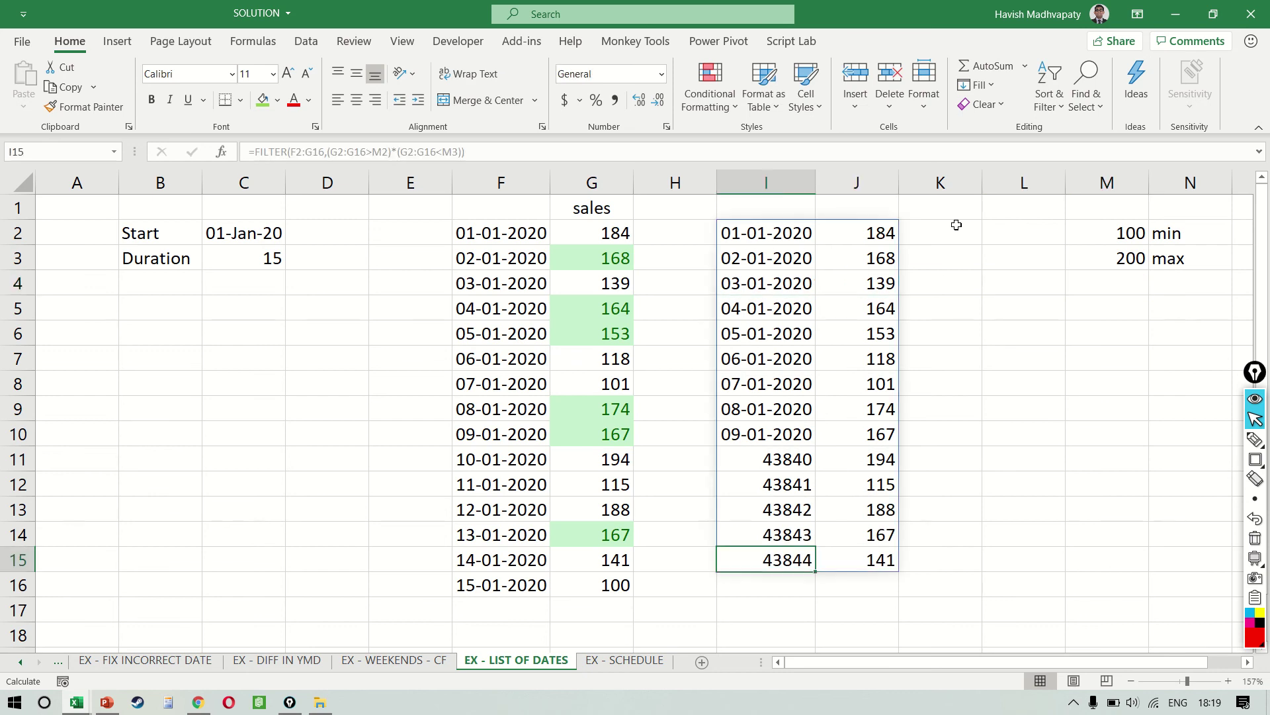
{"action": "key", "text": "ctrl+shift+Up"}
- Apply Short Date to I2:I15 and reselect the dates to check them
{"action": "left_click", "coordinate": [661, 73]}
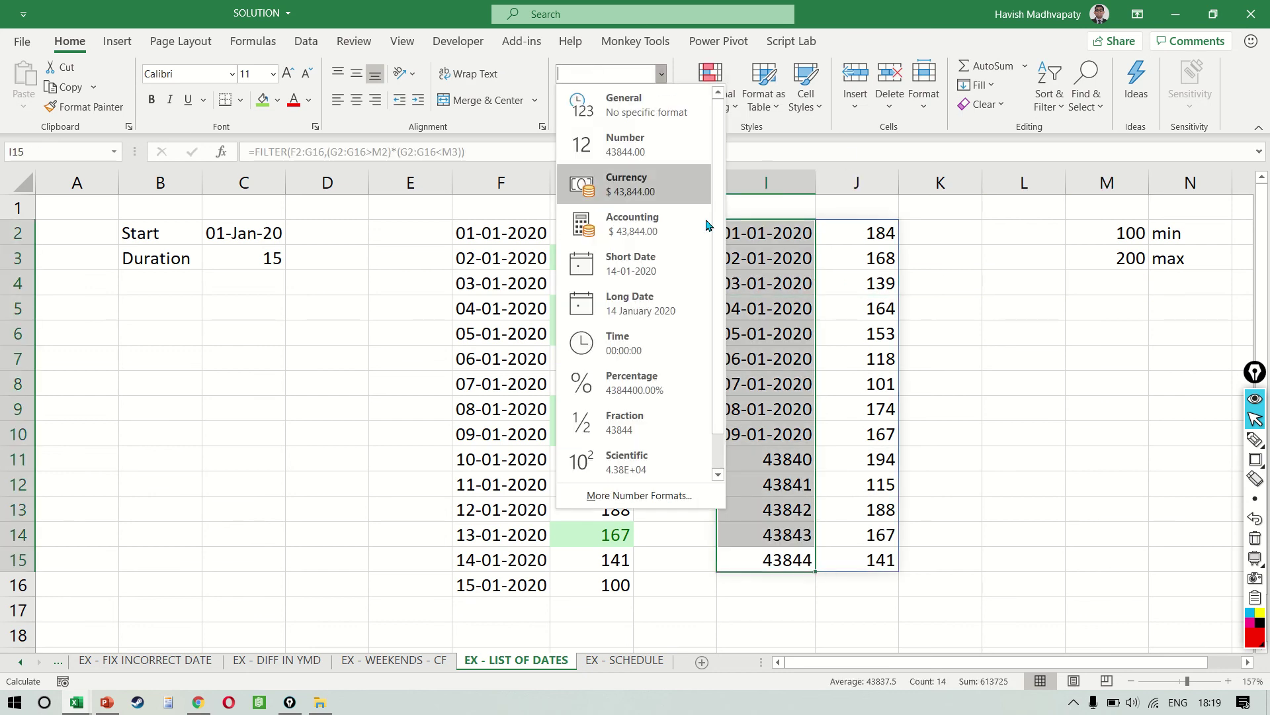
{"action": "left_click", "coordinate": [632, 271]}
{"action": "key", "text": "Down"}
{"action": "key", "text": "Up"}
{"action": "key", "text": "ctrl+Up"}
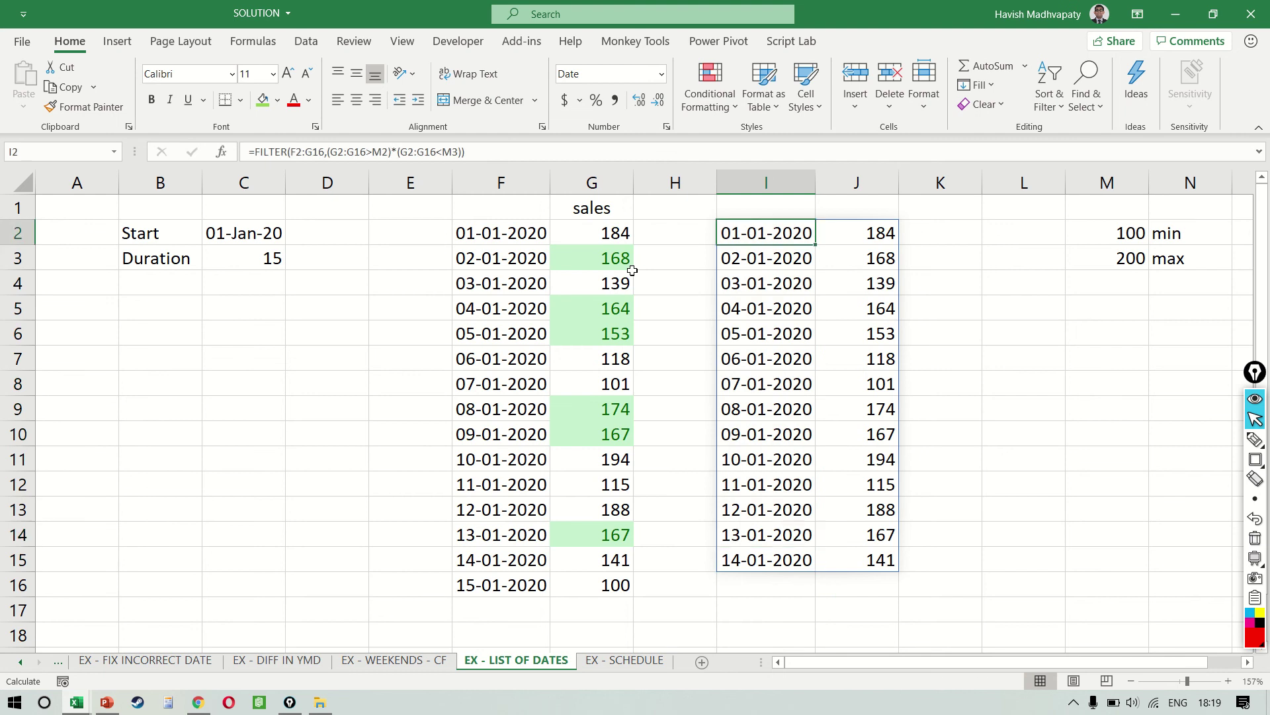
{"action": "key", "text": "ctrl+shift+Down"}
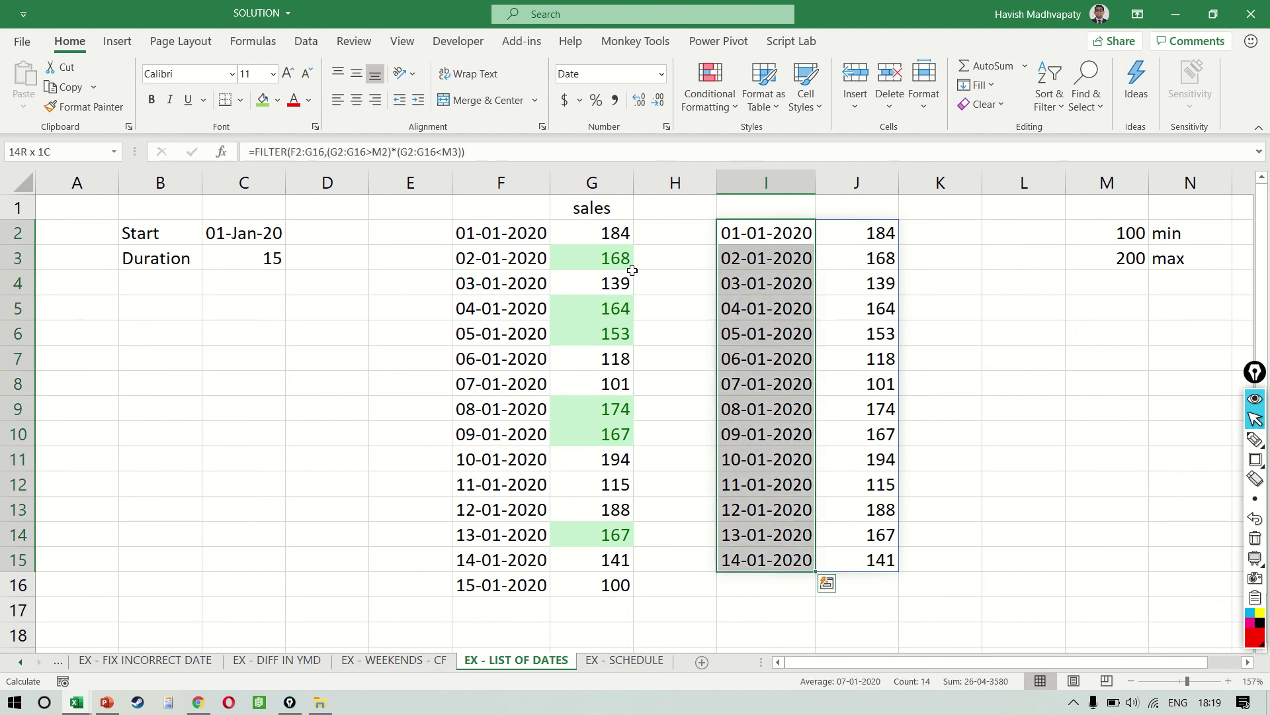
- Review the min and max thresholds in M2 and M3, then reopen the I2 formula
{"action": "left_click", "coordinate": [1166, 290]}
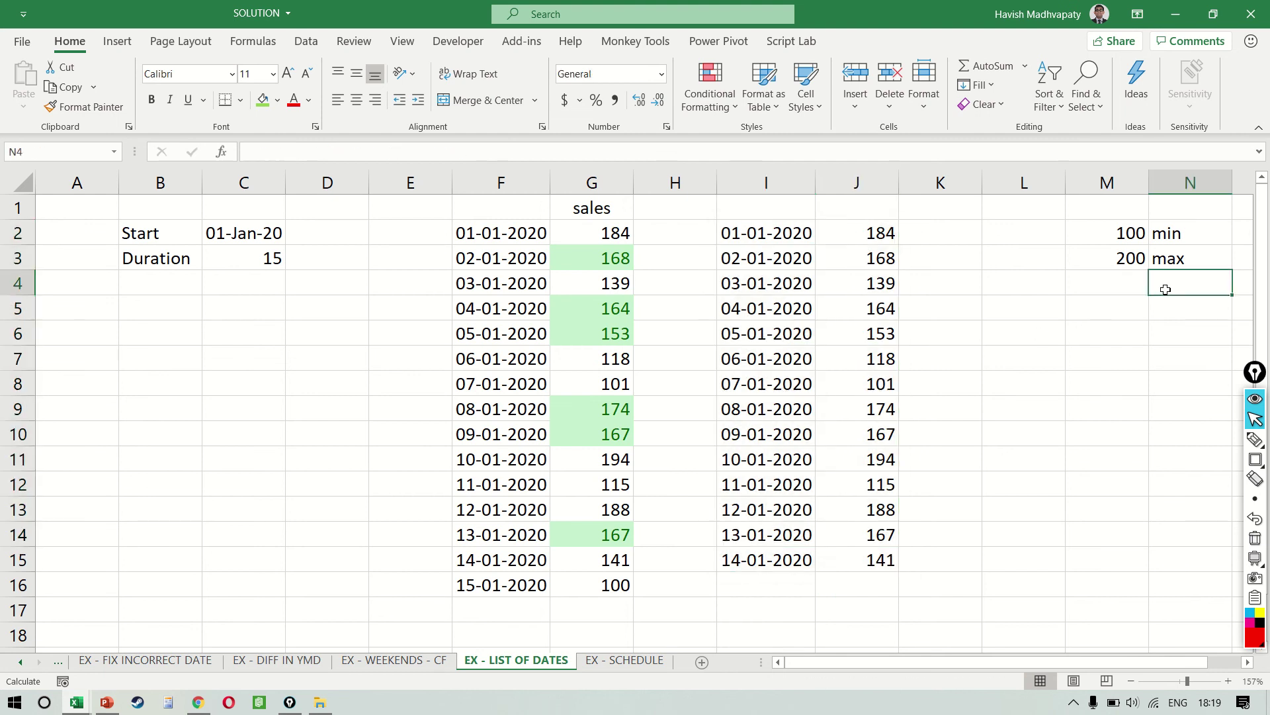
{"action": "key", "text": "Up"}
{"action": "key", "text": "Left"}
{"action": "key", "text": "Up"}
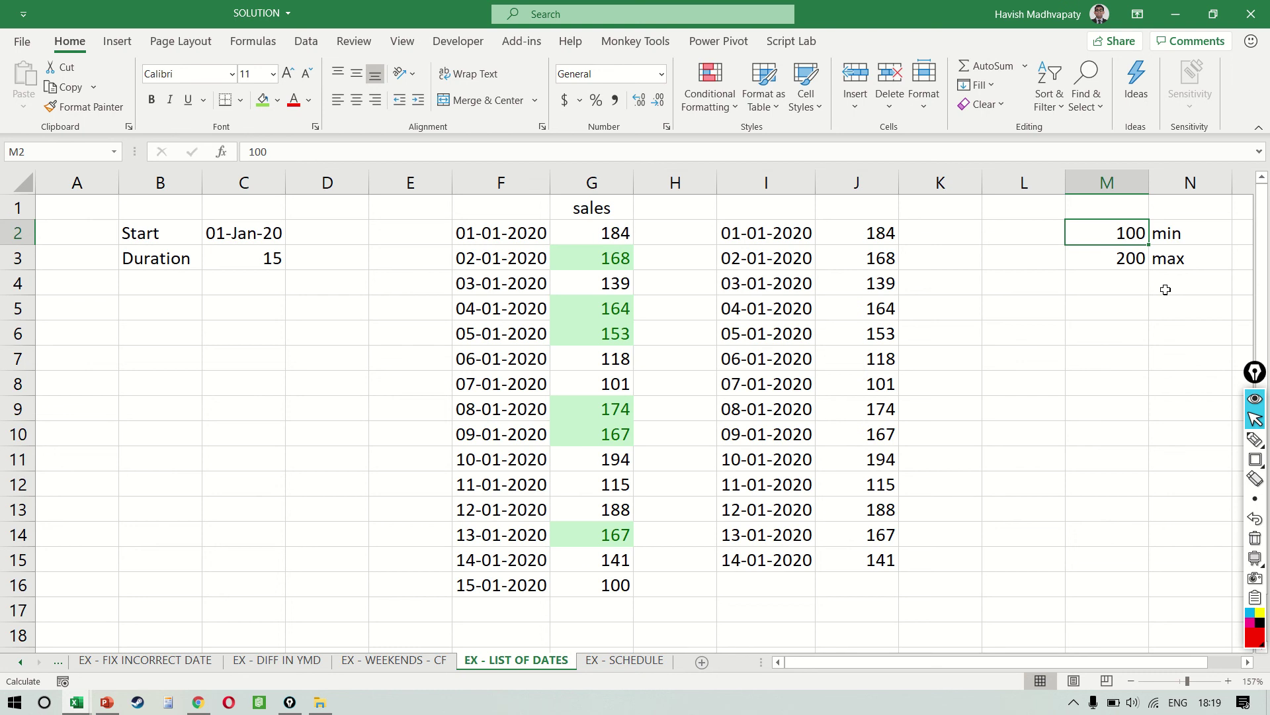
{"action": "key", "text": "Down"}
{"action": "key", "text": "Up"}
{"action": "key", "text": "Left"}
{"action": "key", "text": "Left"}
{"action": "key", "text": "Left"}
{"action": "key", "text": "Left"}
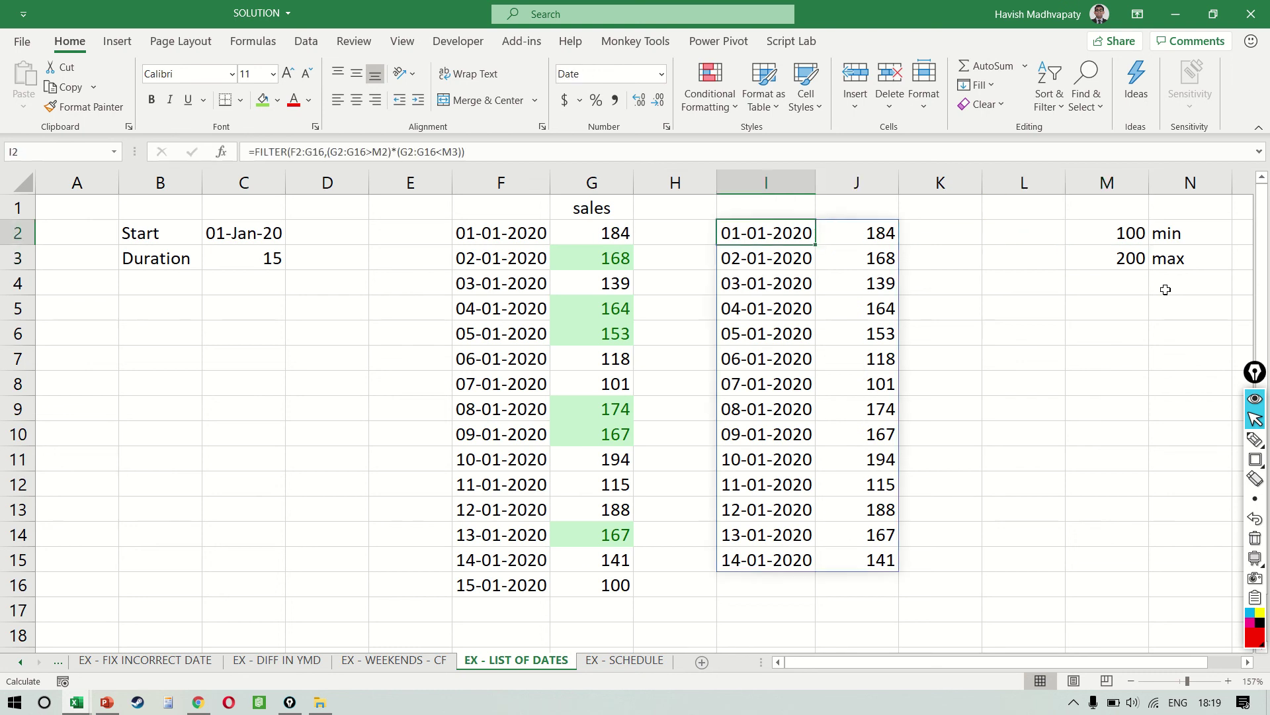
{"action": "key", "text": "F2"}
- Make both comparisons inclusive, changing them to >=M2 and <=M3
{"action": "key", "text": "Home"}
{"action": "key", "text": "Right"}
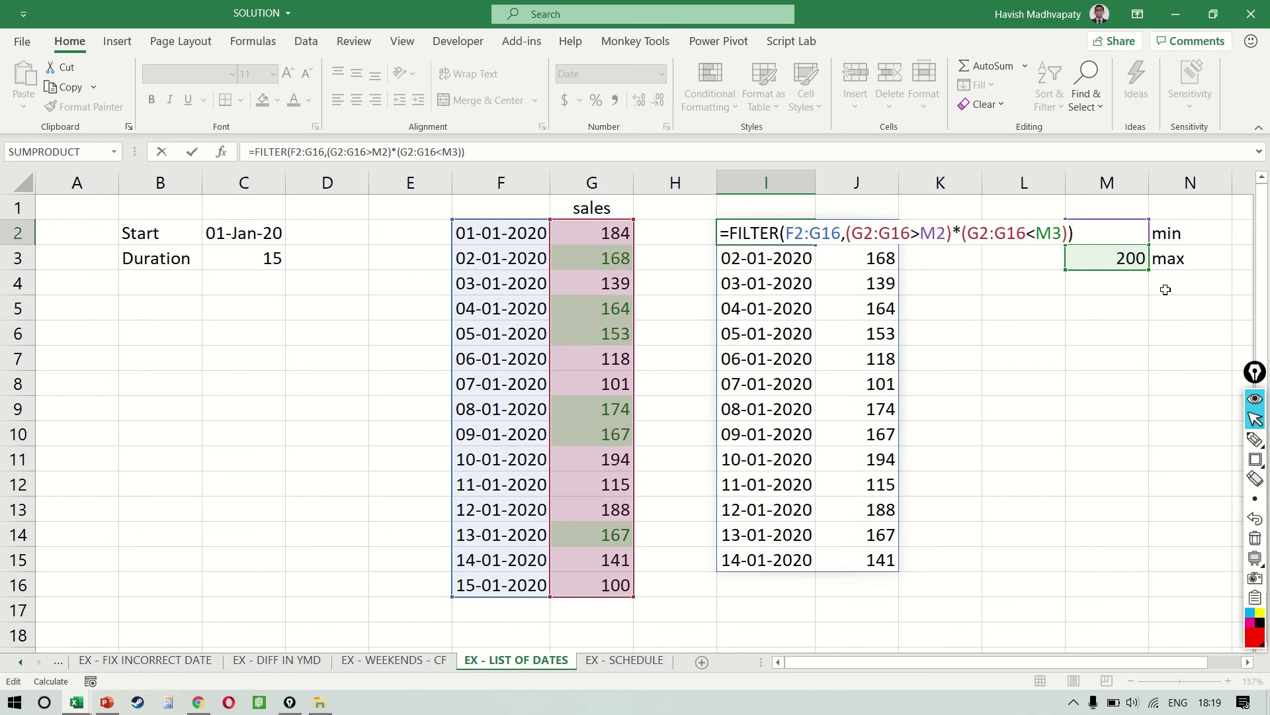
{"action": "key", "text": "Right"}
{"action": "key", "text": "Right"}
{"action": "key", "text": "Right"}
{"action": "key", "text": "Right"}
{"action": "key", "text": "Right"}
{"action": "key", "text": "Right"}
{"action": "type", "text": "="}
{"action": "key", "text": "Right"}
{"action": "key", "text": "Right"}
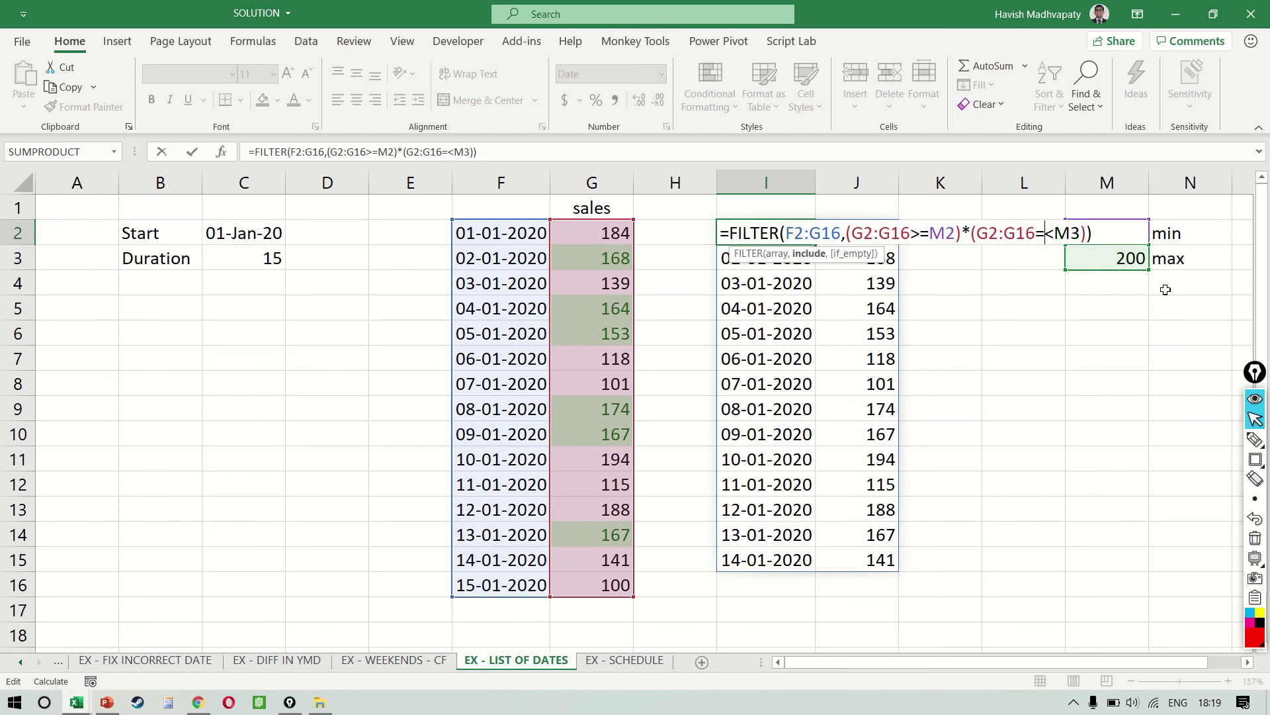
{"action": "key", "text": "Right"}
{"action": "type", "text": "="}
{"action": "key", "text": "Return"}
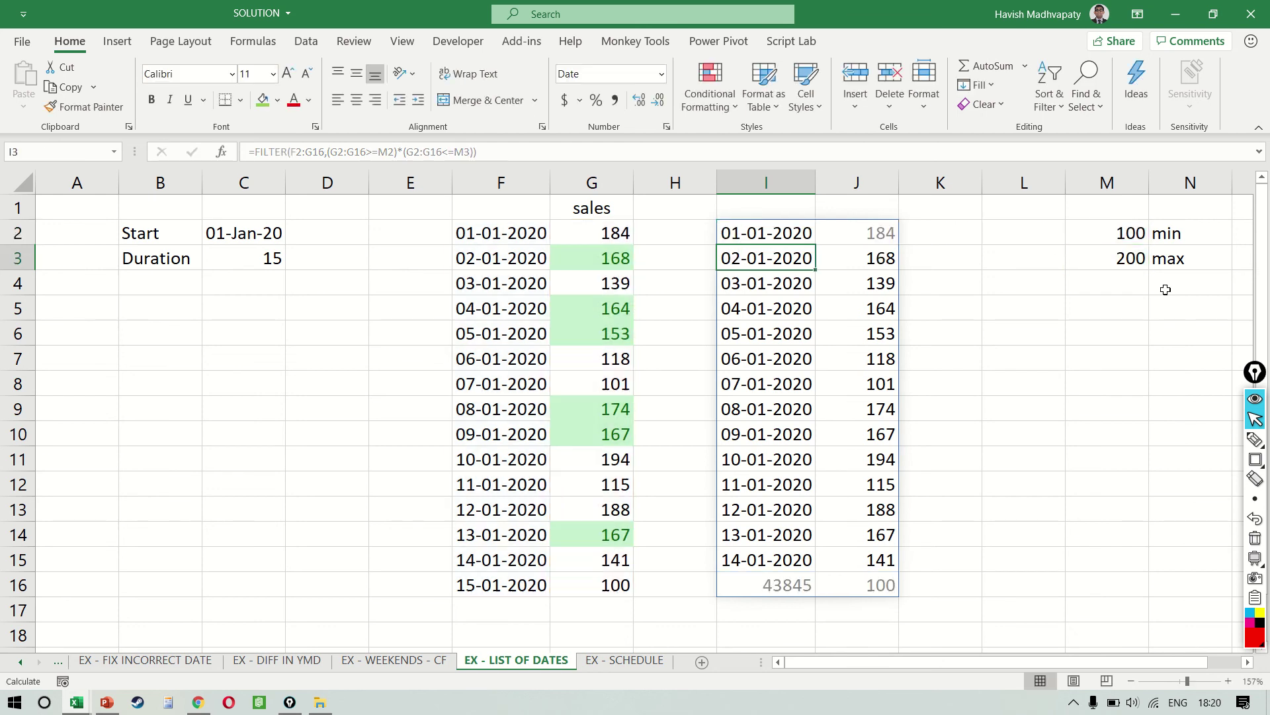
- Format the new result in I16 as Short Date
{"action": "key", "text": "ctrl+Down"}
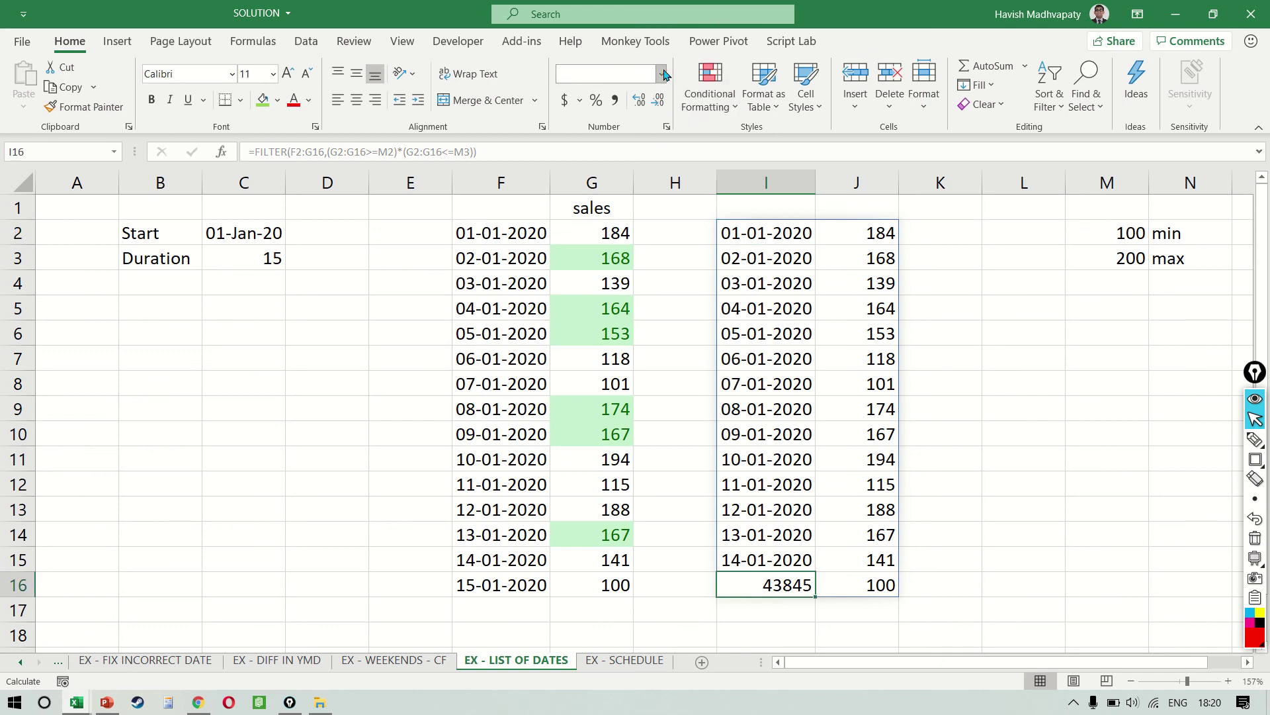
{"action": "left_click", "coordinate": [662, 74]}
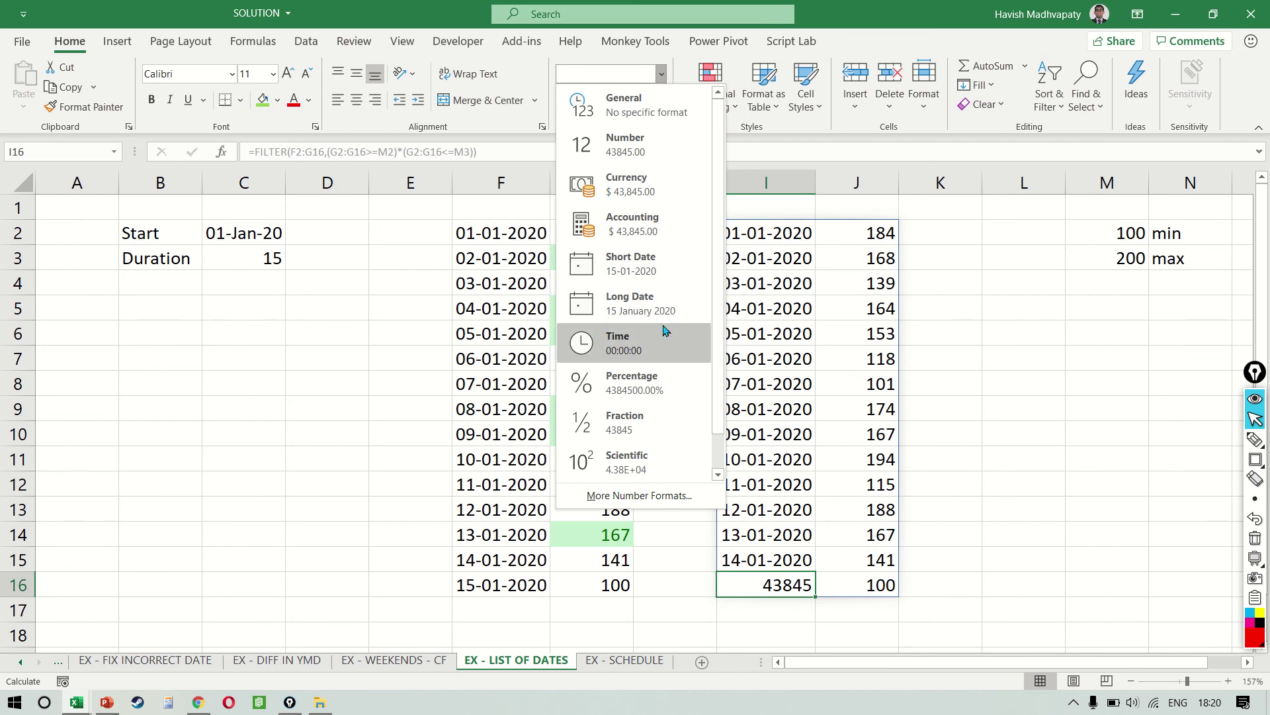
{"action": "left_click", "coordinate": [641, 271]}
{"action": "key", "text": "Right"}
{"action": "key", "text": "Right"}
{"action": "key", "text": "Right"}
{"action": "key", "text": "Right"}
{"action": "key", "text": "Up"}
{"action": "key", "text": "Up"}
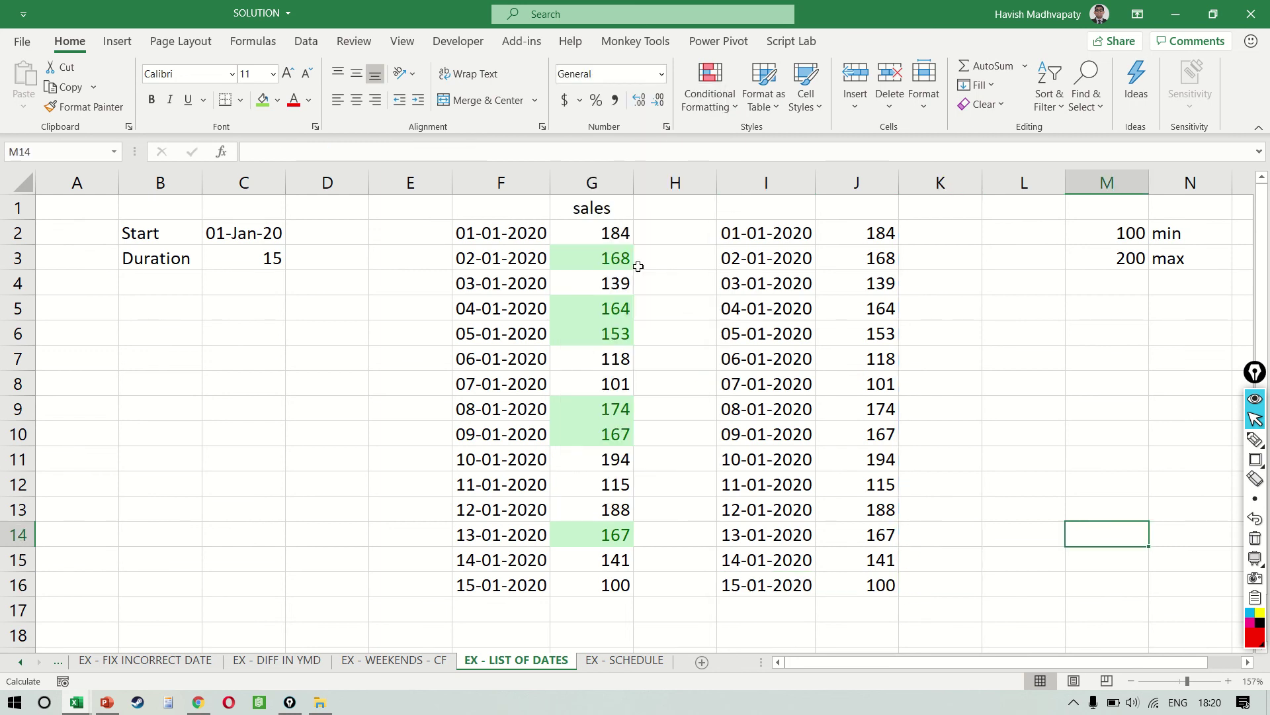
{"action": "key", "text": "ctrl+Up"}
{"action": "key", "text": "Up"}
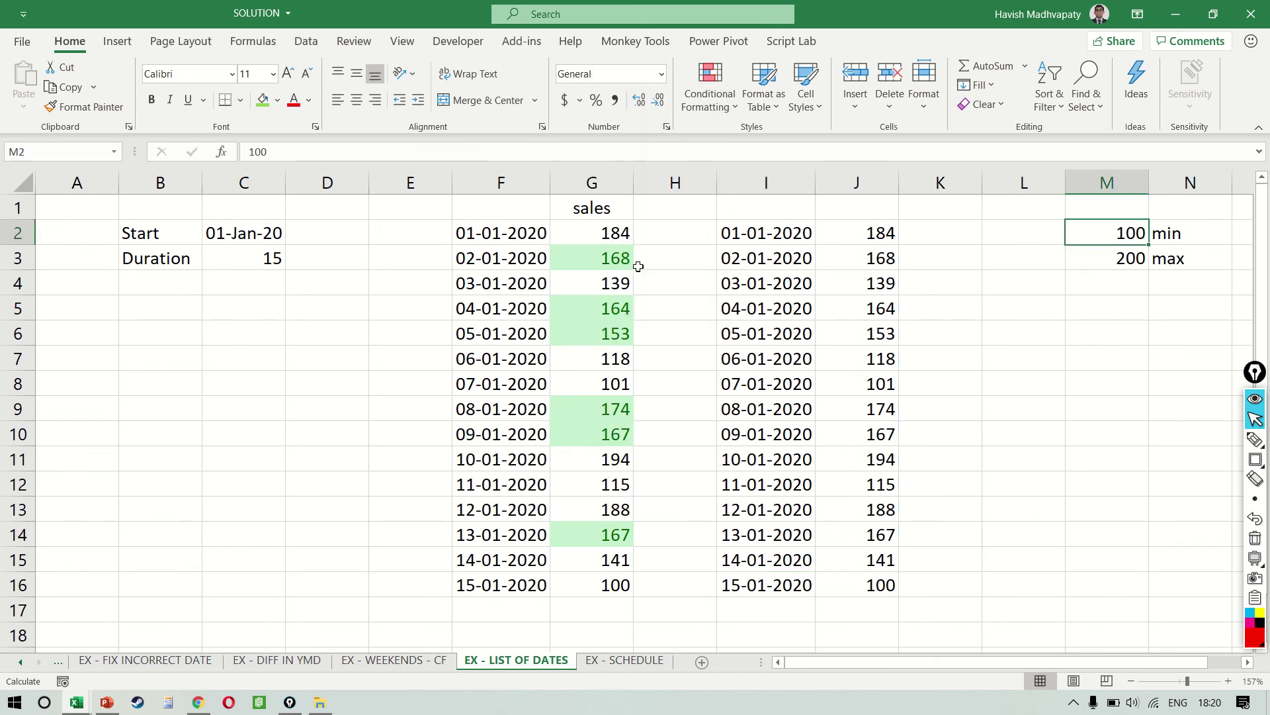
- Set the minimum threshold to 125 and the maximum to 150
{"action": "type", "text": "125"}
{"action": "key", "text": "Return"}
{"action": "type", "text": "15"}
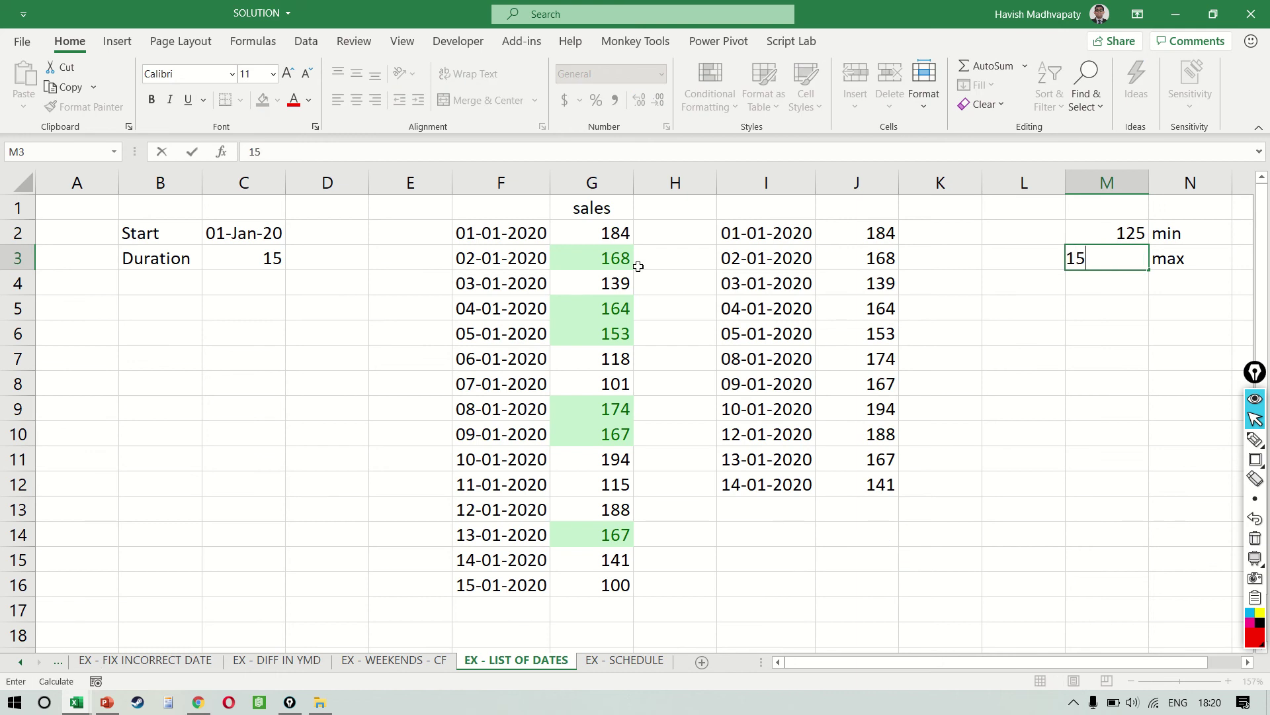
{"action": "type", "text": "0"}
{"action": "key", "text": "Return"}
- Select the two remaining results and reopen the I2 formula to show it
{"action": "key", "text": "Left"}
{"action": "key", "text": "Left"}
{"action": "key", "text": "Up"}
{"action": "key", "text": "Left"}
{"action": "key", "text": "Left"}
{"action": "key", "text": "Up"}
{"action": "key", "text": "shift+Right"}
{"action": "key", "text": "shift+Down"}
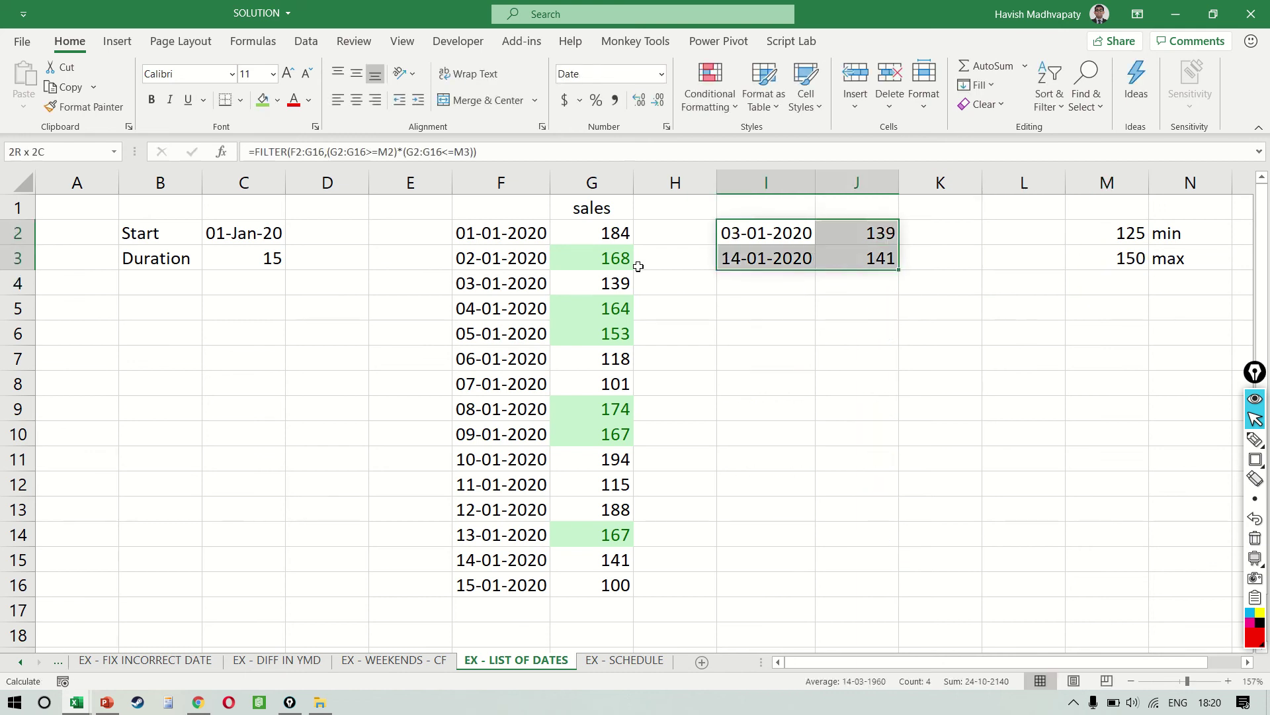
{"action": "key", "text": "Right"}
{"action": "key", "text": "Right"}
{"action": "key", "text": "Right"}
{"action": "key", "text": "Right"}
{"action": "key", "text": "Left"}
{"action": "key", "text": "Left"}
{"action": "key", "text": "Left"}
{"action": "key", "text": "Left"}
{"action": "key", "text": "F2"}
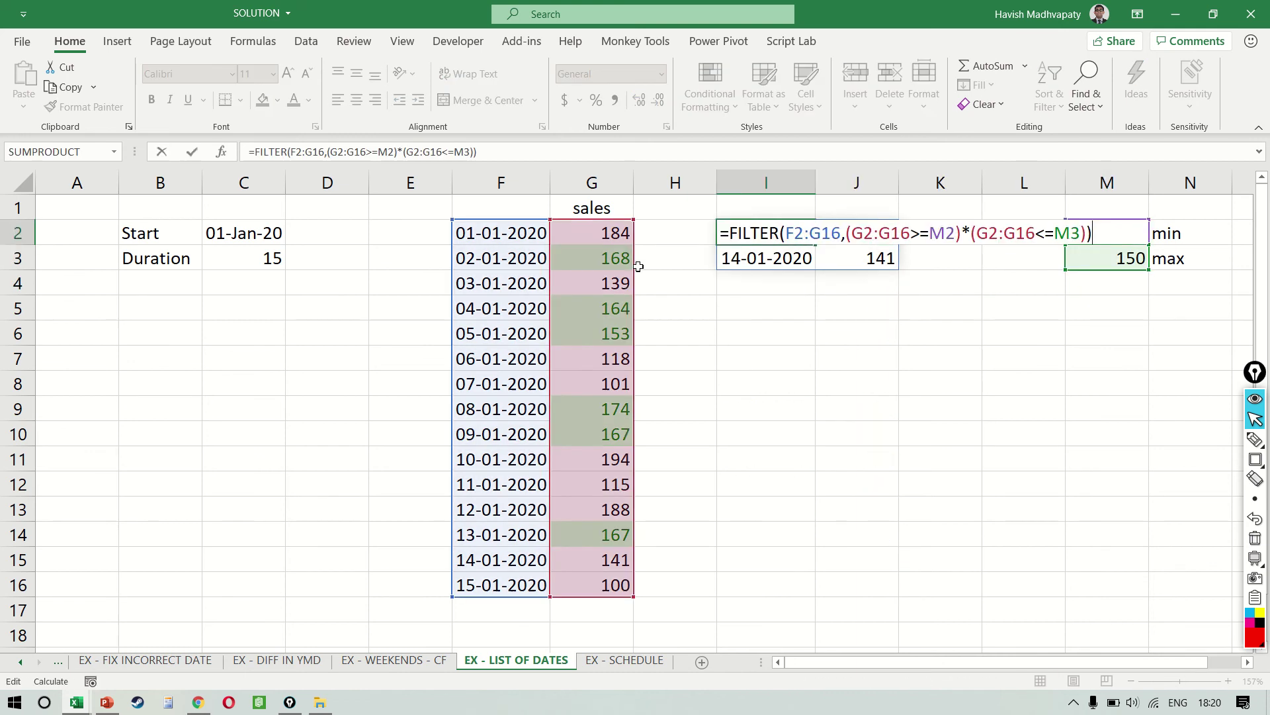